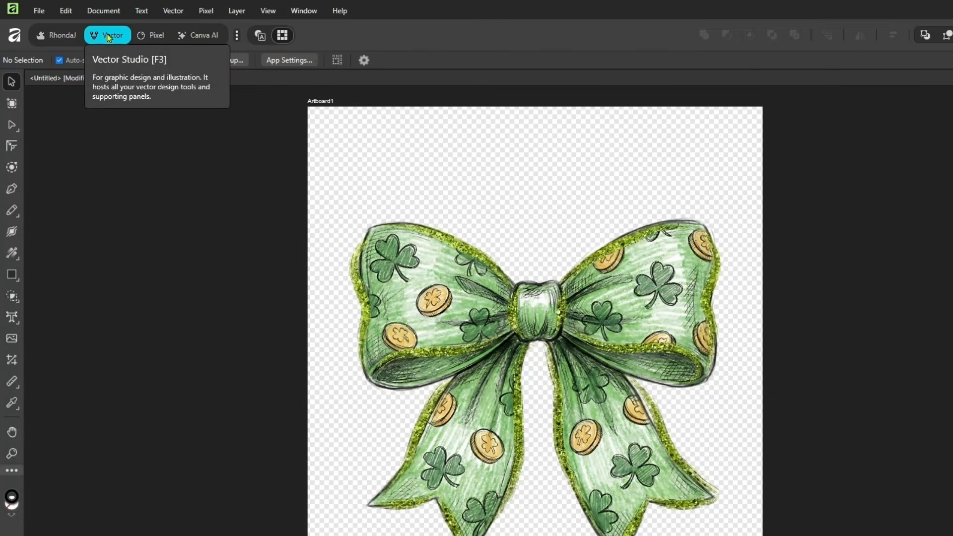
# Draw an open four-node path with the Pen tool just above the bow, dipping over the knot between the two loops
pyautogui.click(12, 193)
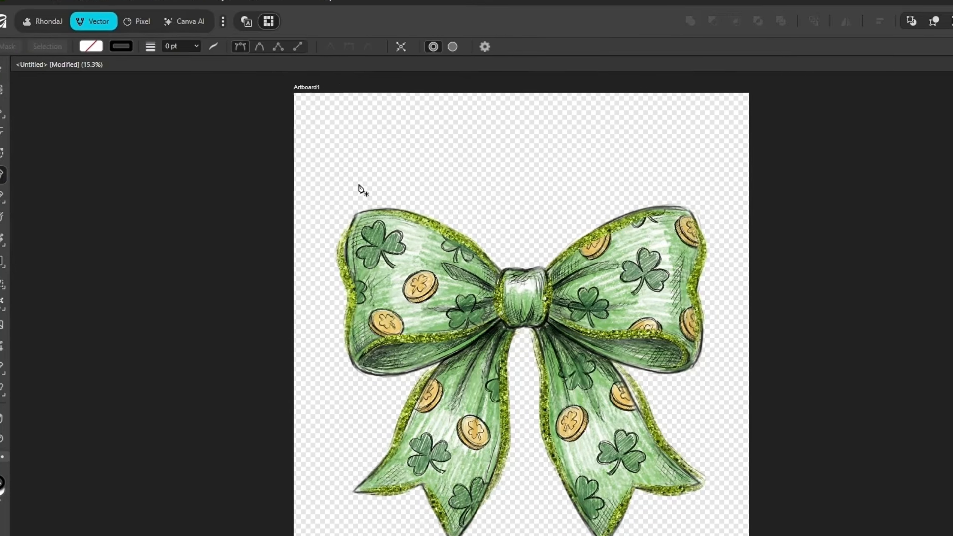
pyautogui.click(374, 197)
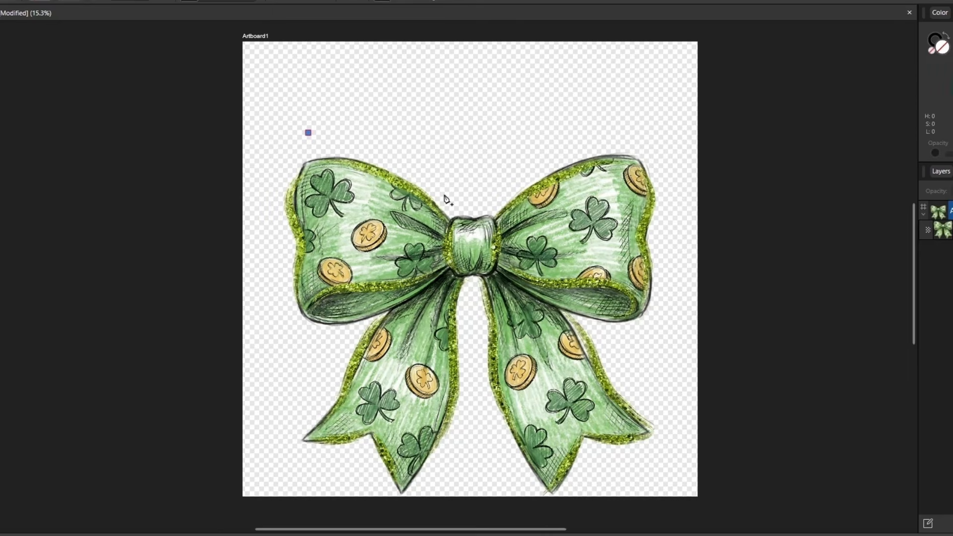
pyautogui.moveTo(445, 194); pyautogui.dragTo(492, 195)
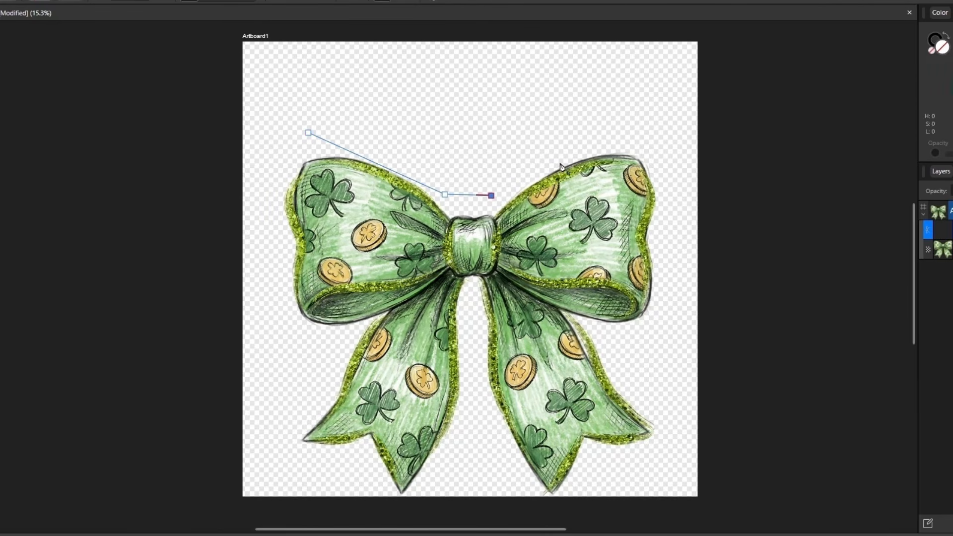
pyautogui.click(610, 143)
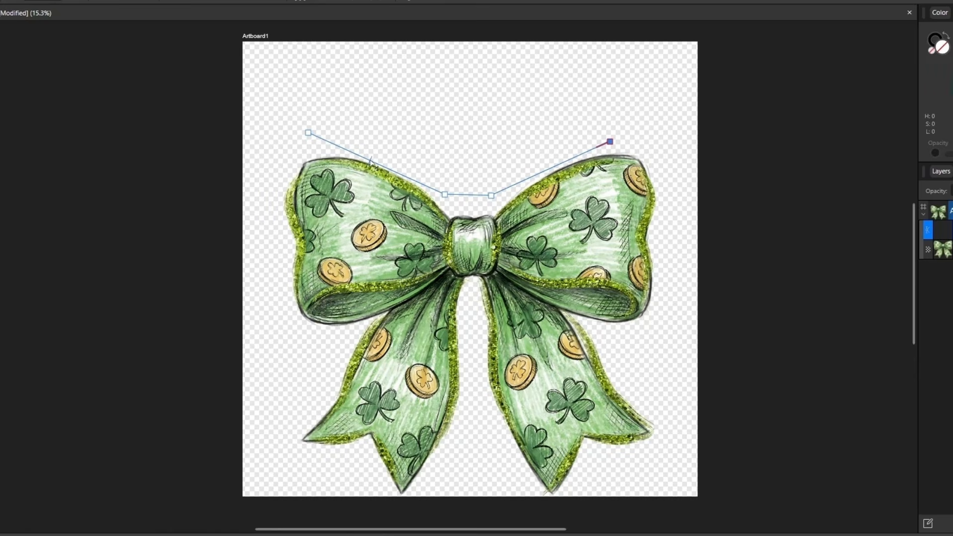
# Bend the path's segments into smooth curves following the bow's upper edge, extending the right end outward and adjusting the end handles
pyautogui.moveTo(370, 160); pyautogui.dragTo(375, 155)
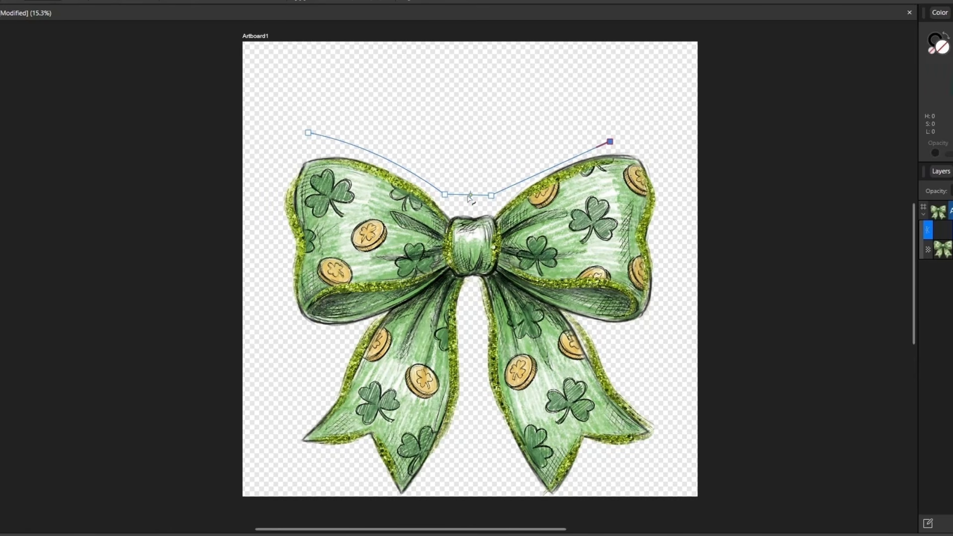
pyautogui.moveTo(469, 196); pyautogui.dragTo(468, 204)
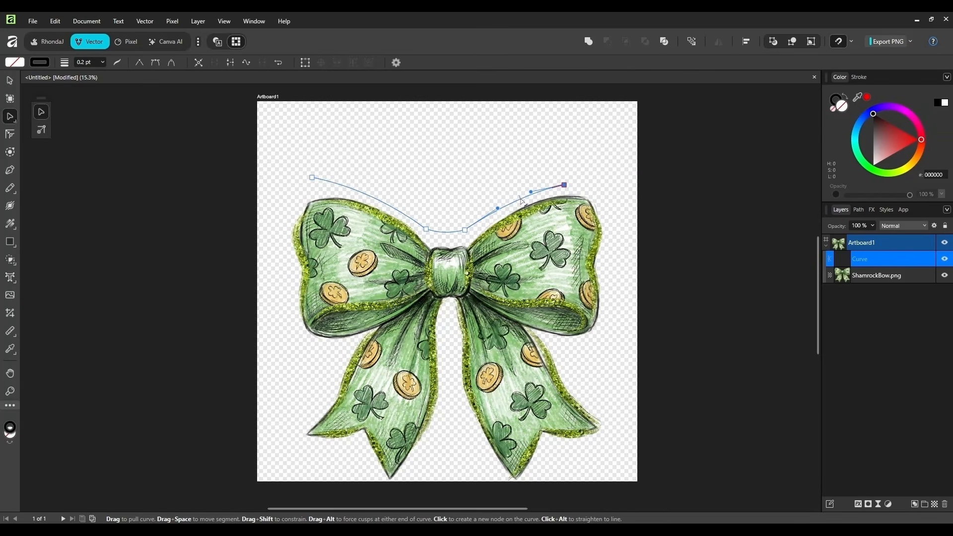
pyautogui.moveTo(565, 188); pyautogui.dragTo(584, 185)
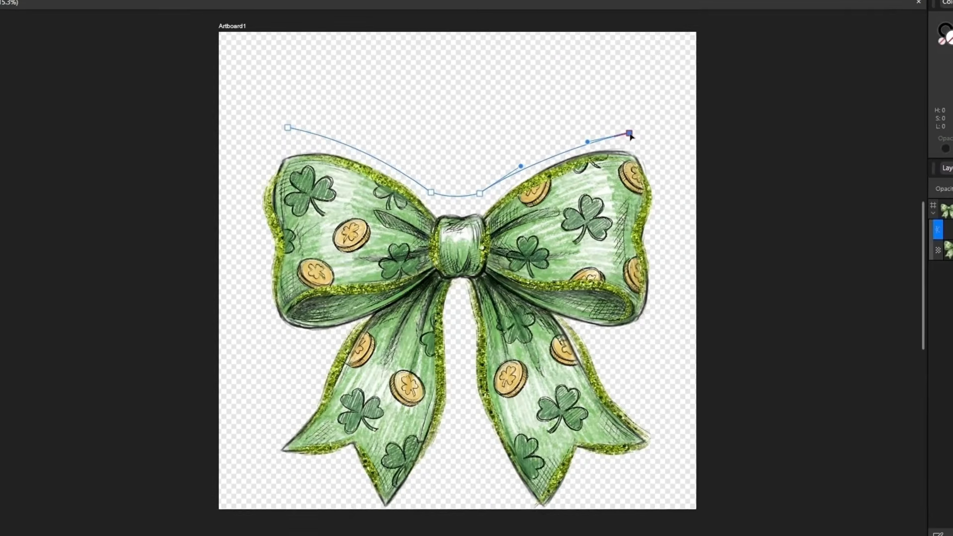
pyautogui.moveTo(588, 141); pyautogui.dragTo(587, 136)
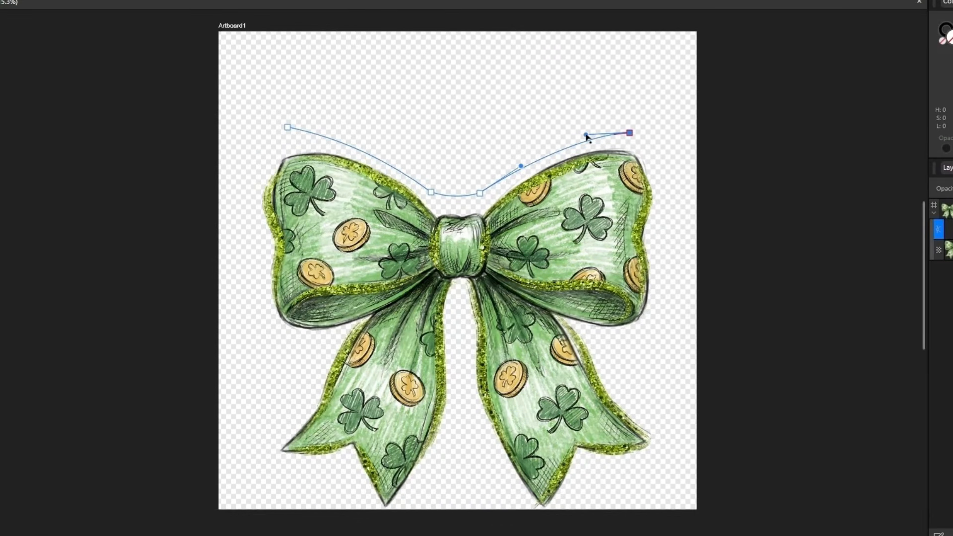
pyautogui.click(288, 127)
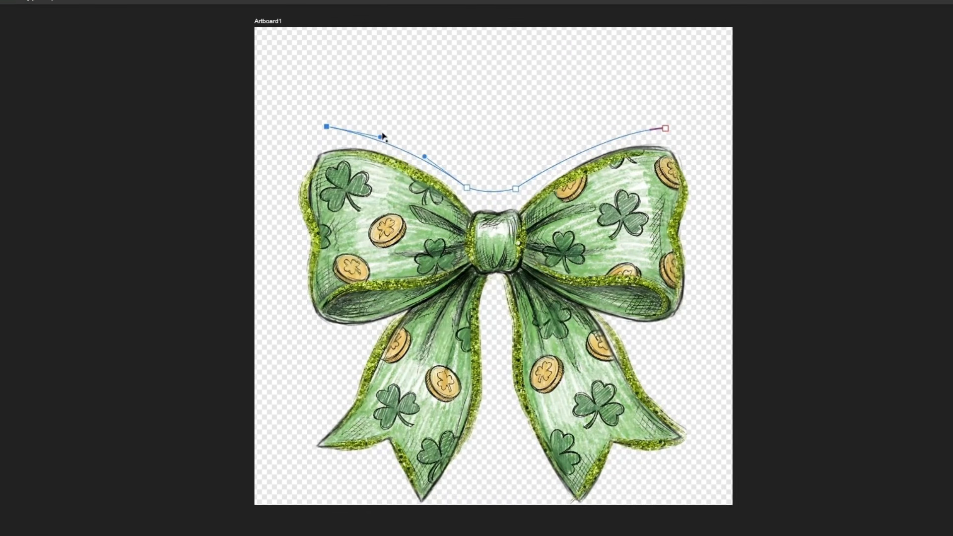
pyautogui.moveTo(380, 137); pyautogui.dragTo(383, 130)
pyautogui.press('v')
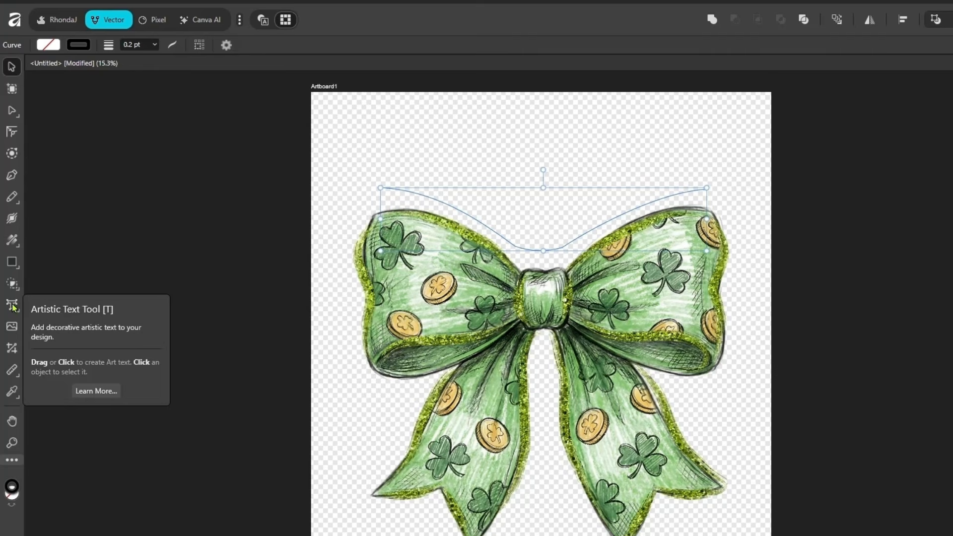
# Convert the curve to a text path with the Artistic Text tool and enter "There is no strength without unity" on it
pyautogui.click(13, 306)
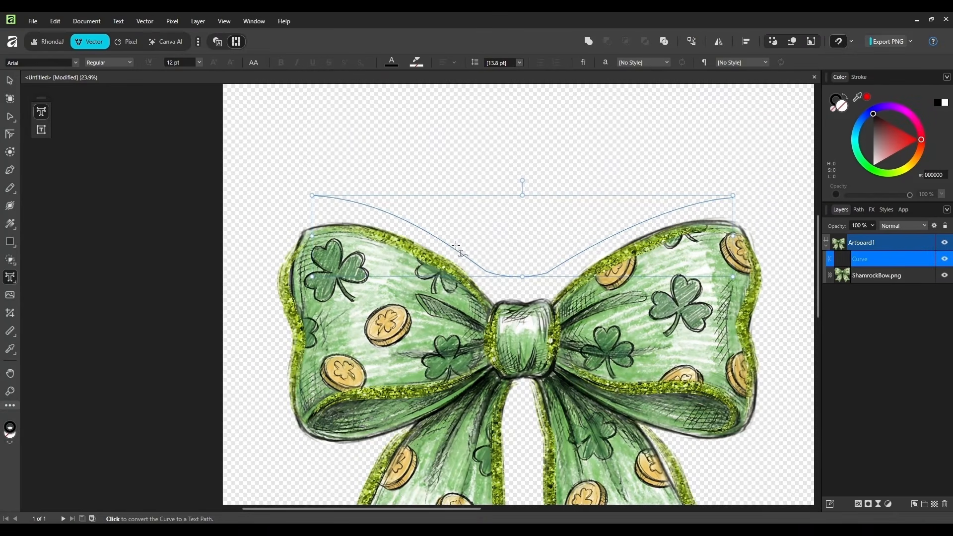
pyautogui.scroll(1, 456, 246)
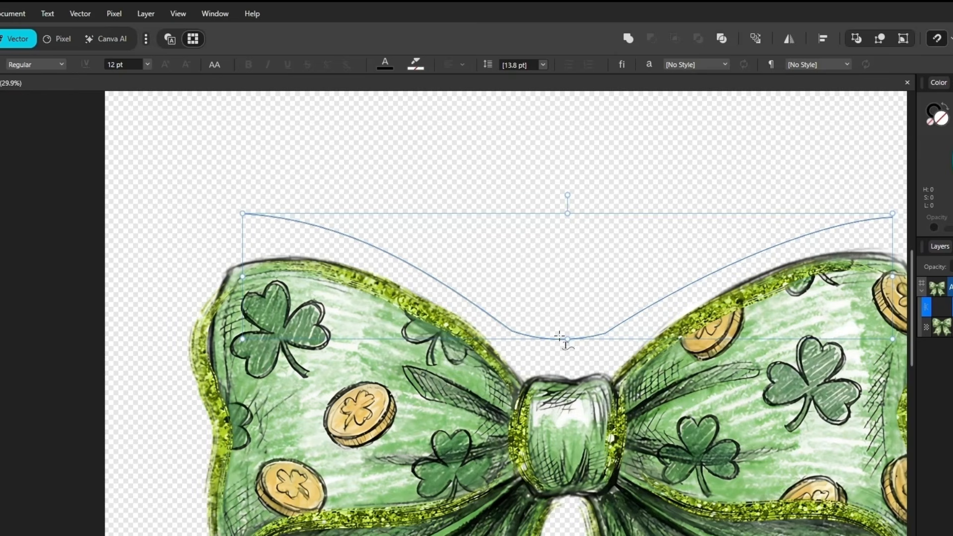
pyautogui.click(559, 338)
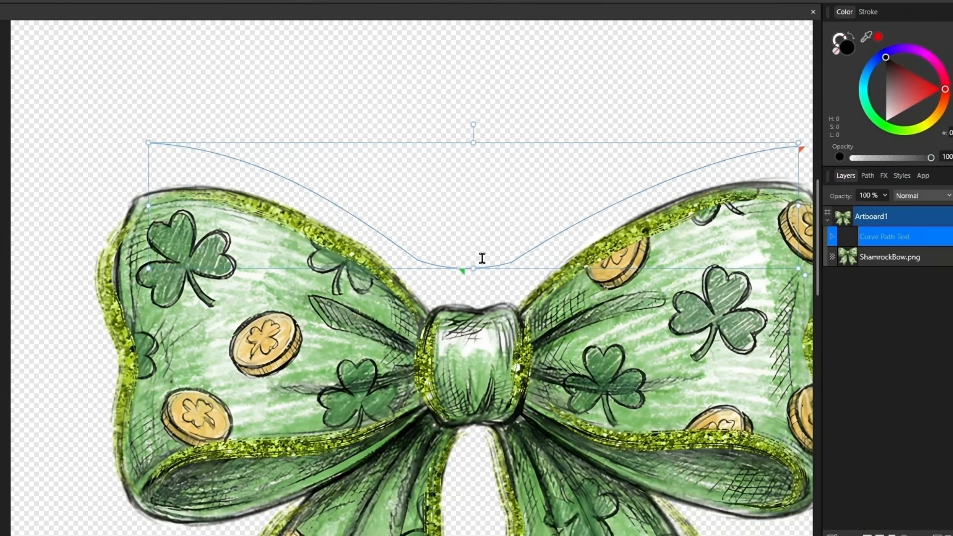
pyautogui.write('There is no strength without unity')
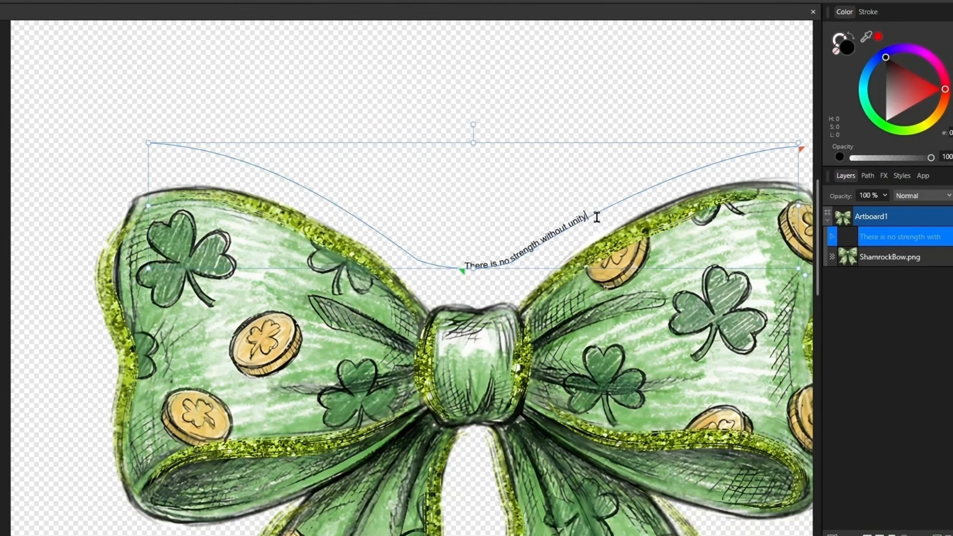
# Set the path text's start point at the curve's left end and its end point at the right end
pyautogui.moveTo(463, 273)
pyautogui.mouseDown()
pyautogui.moveTo(423, 264)
pyautogui.moveTo(358, 219)
pyautogui.moveTo(295, 196)
pyautogui.moveTo(141, 154)
pyautogui.mouseUp()
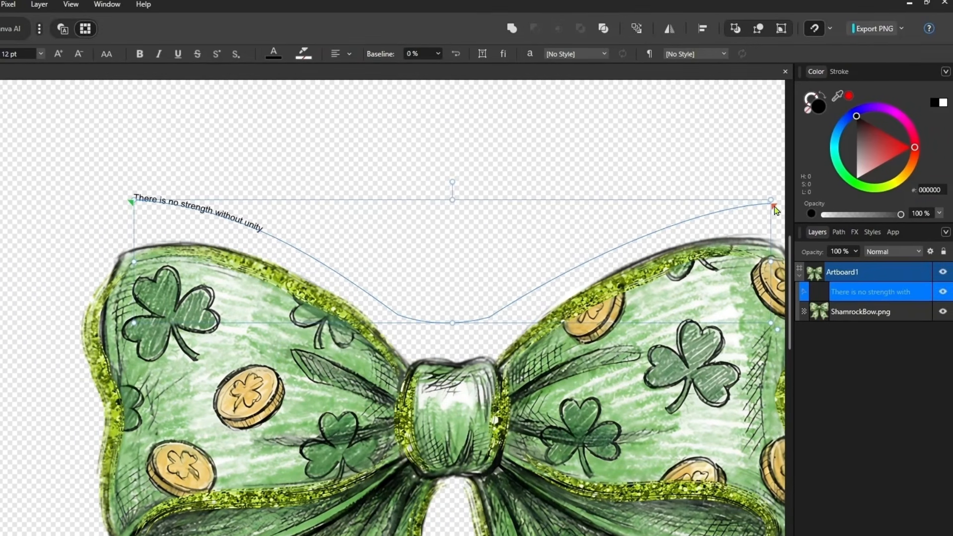
pyautogui.moveTo(776, 210)
pyautogui.mouseDown()
pyautogui.moveTo(724, 213)
pyautogui.moveTo(622, 251)
pyautogui.moveTo(705, 224)
pyautogui.moveTo(523, 262)
pyautogui.moveTo(471, 308)
pyautogui.moveTo(493, 315)
pyautogui.mouseUp()
pyautogui.moveTo(495, 322)
pyautogui.mouseDown()
pyautogui.moveTo(654, 233)
pyautogui.moveTo(767, 213)
pyautogui.mouseUp()
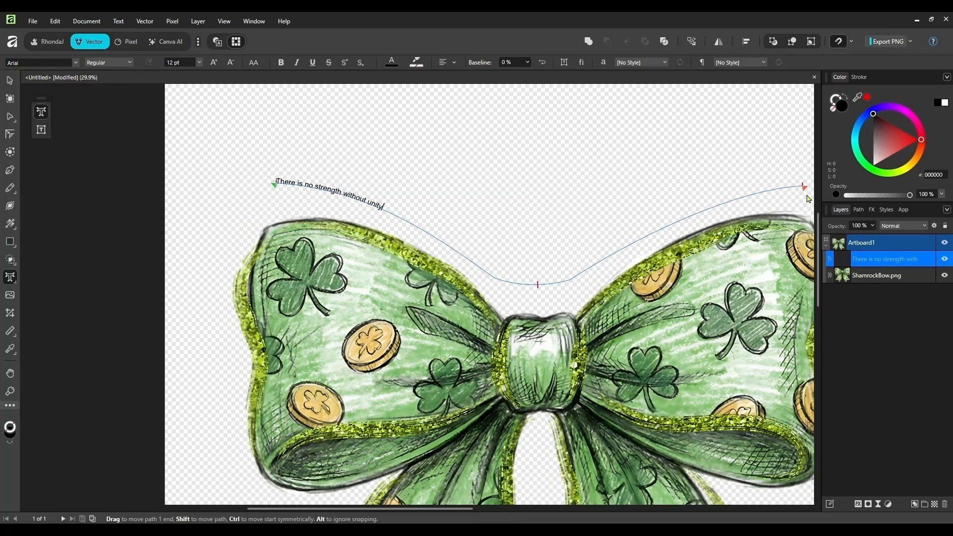
# Select the whole sentence on the path and set its font size to 64 pt
pyautogui.moveTo(385, 206); pyautogui.dragTo(275, 180)
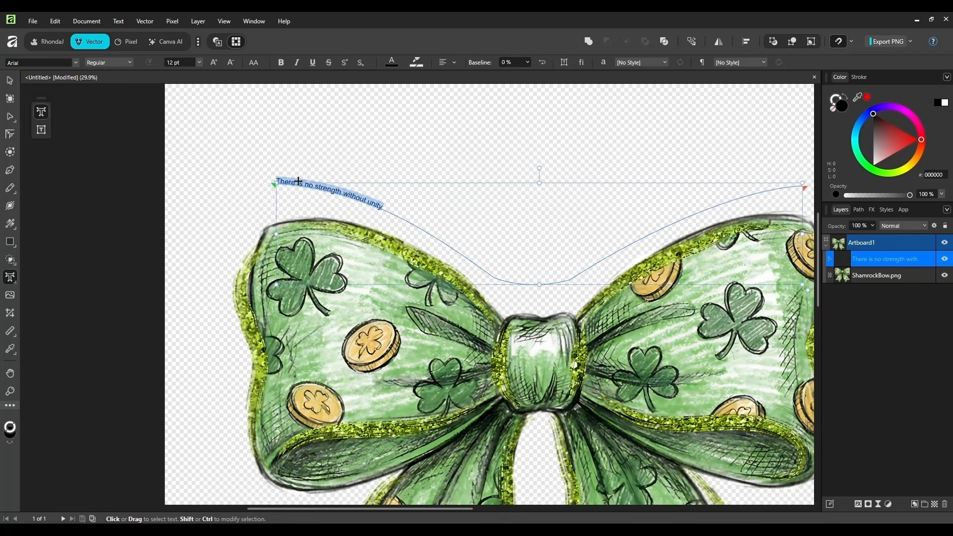
pyautogui.click(199, 62)
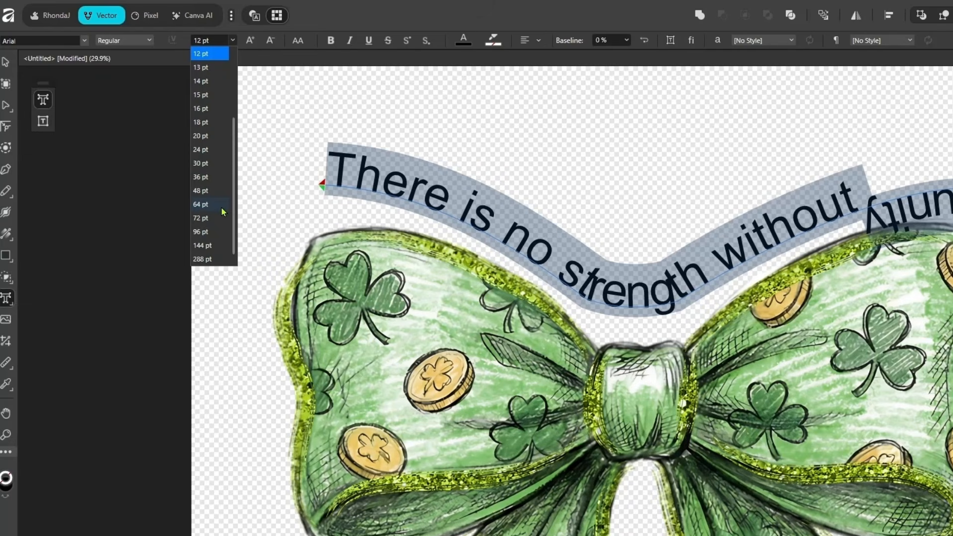
pyautogui.click(222, 206)
# Change the sentence's font to Andoly Cokie from the recently used fonts
pyautogui.click(85, 42)
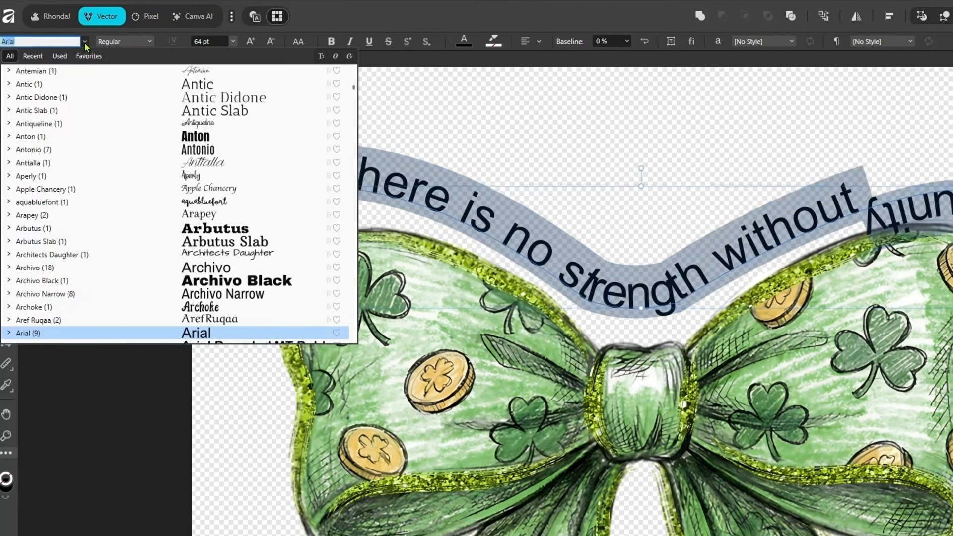
pyautogui.click(33, 56)
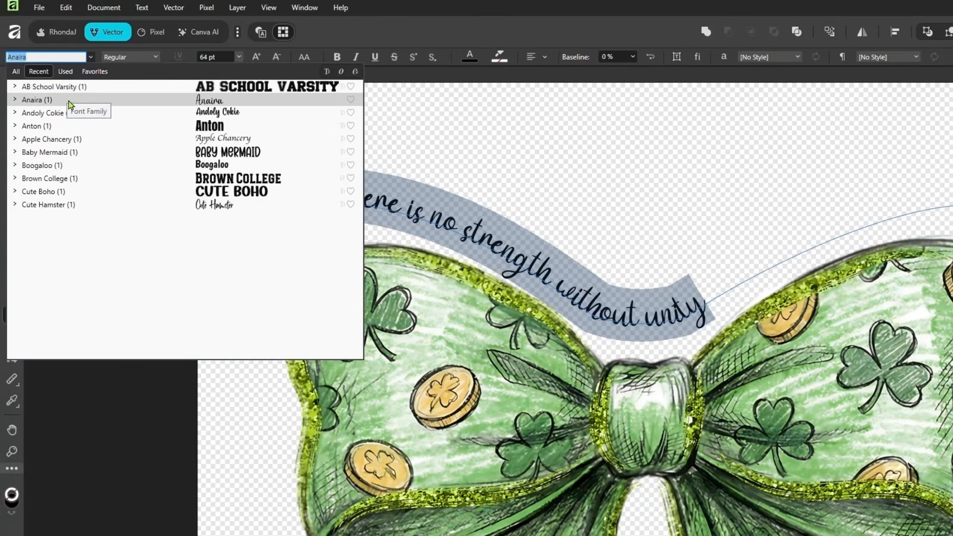
pyautogui.click(69, 113)
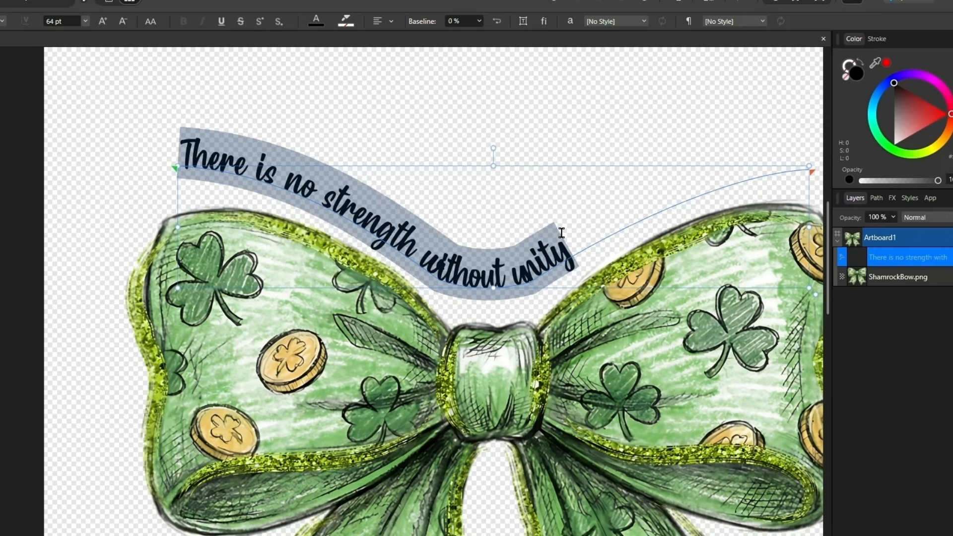
# Widen the letter spacing of the selected sentence by a few increments, stepping back one increment at the end
pyautogui.hotkey('alt', 'Right')
pyautogui.hotkey('alt', 'Right')
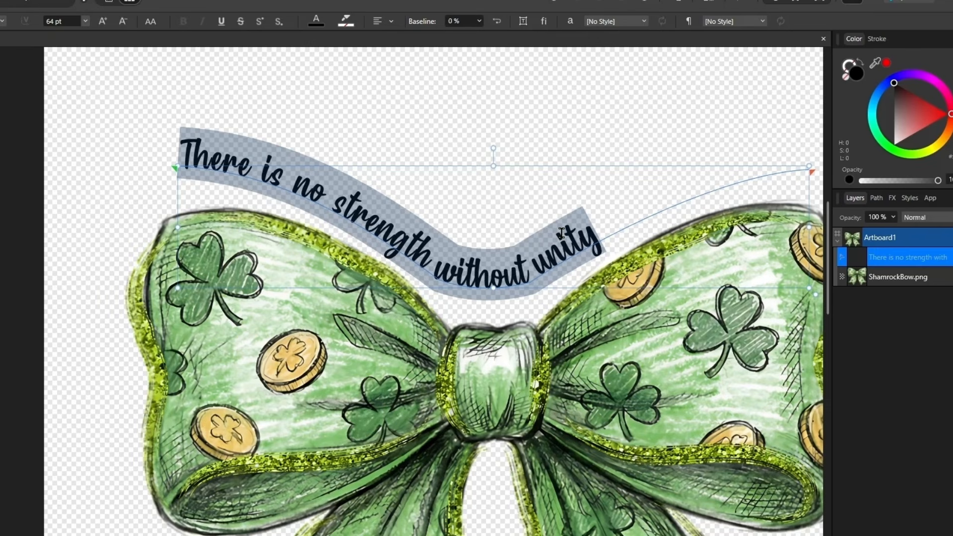
pyautogui.hotkey('alt', 'Right')
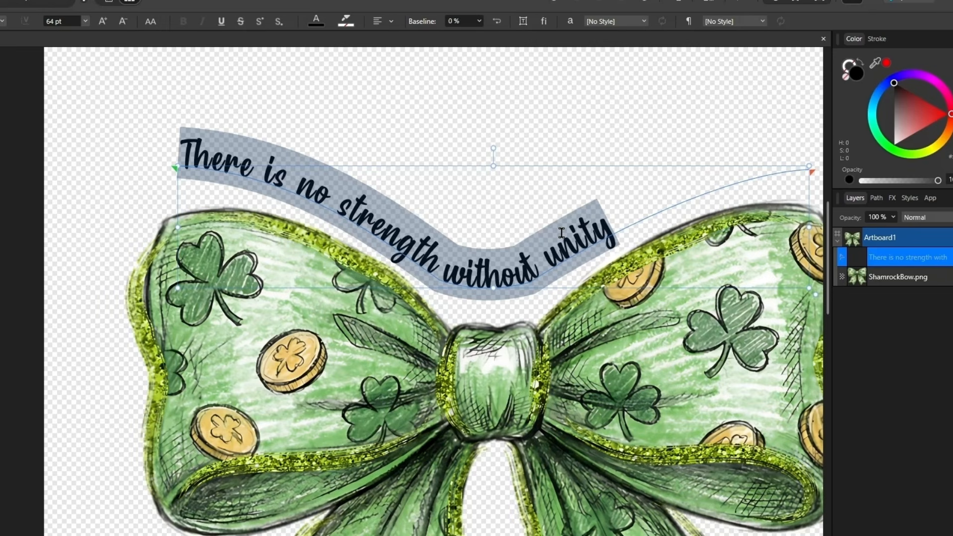
pyautogui.hotkey('alt', 'Left')
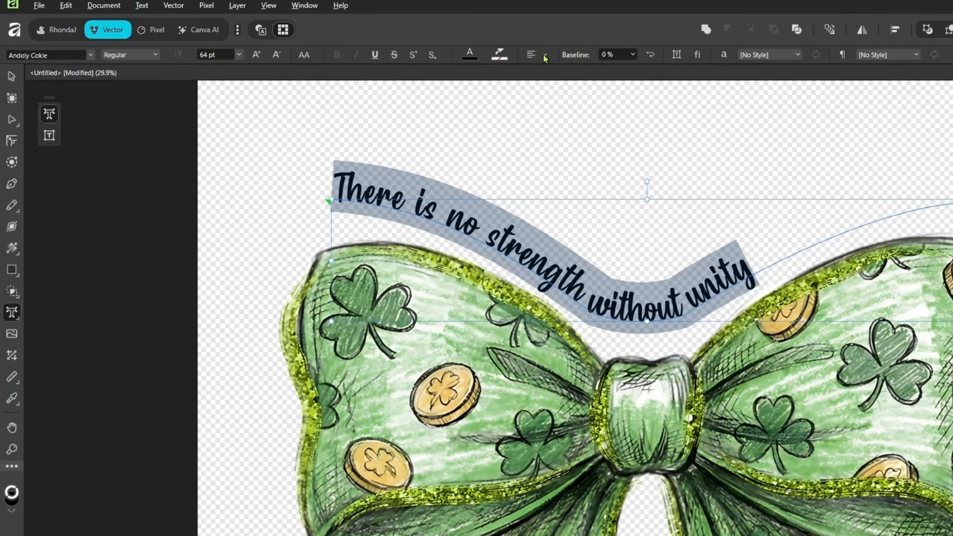
# Center-align the sentence on its path and widen its letter spacing by two more increments
pyautogui.click(545, 56)
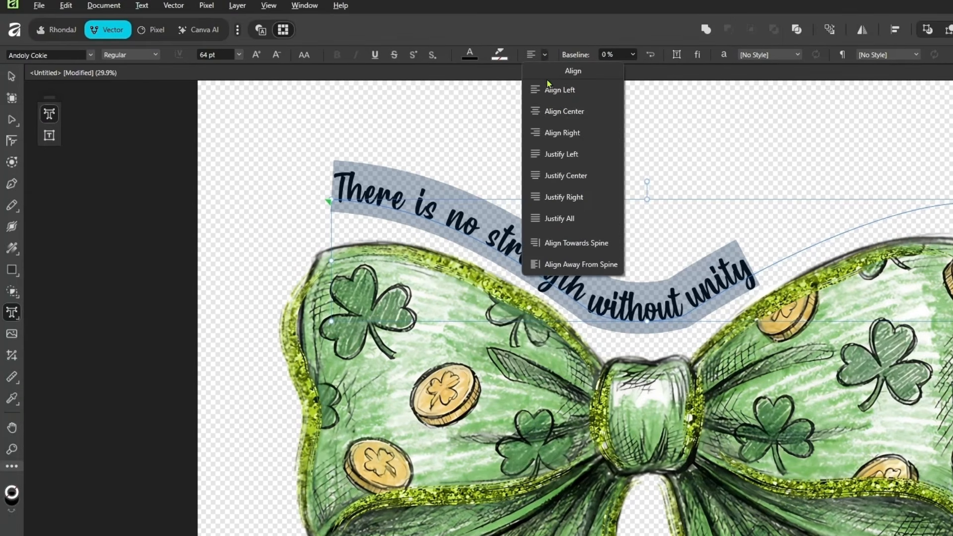
pyautogui.click(559, 111)
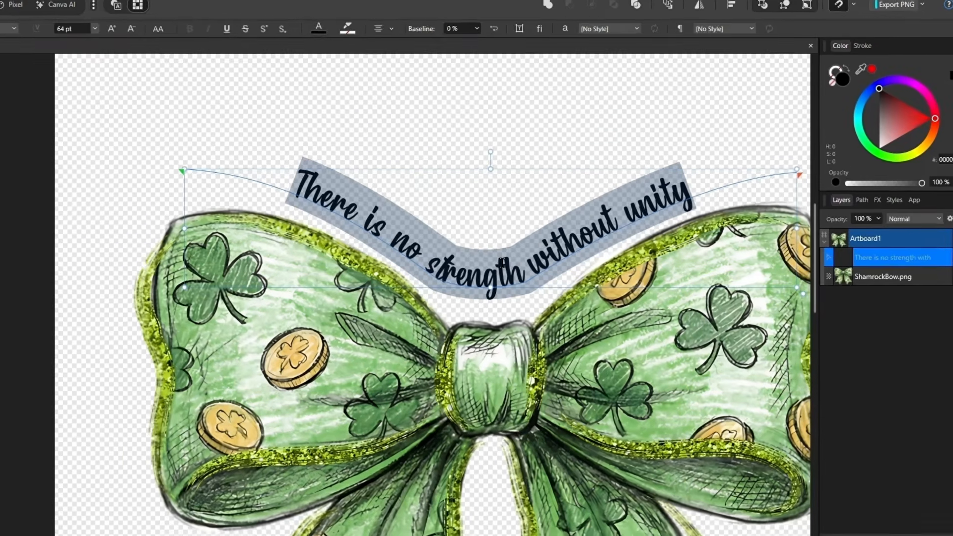
pyautogui.hotkey('alt', 'Right')
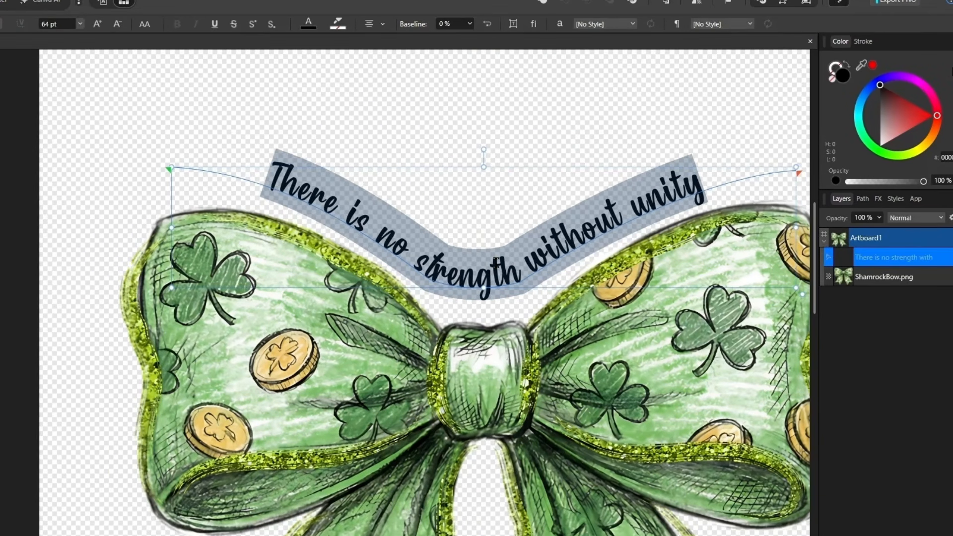
pyautogui.hotkey('alt', 'Right')
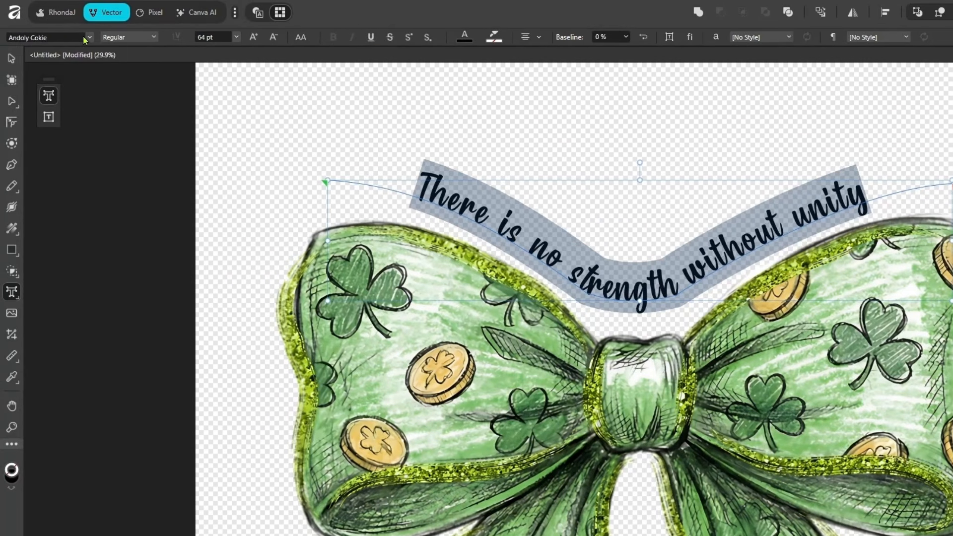
# Change the sentence's font to Cute Hamster, widen its letter spacing by two increments, and deselect the text
pyautogui.click(89, 37)
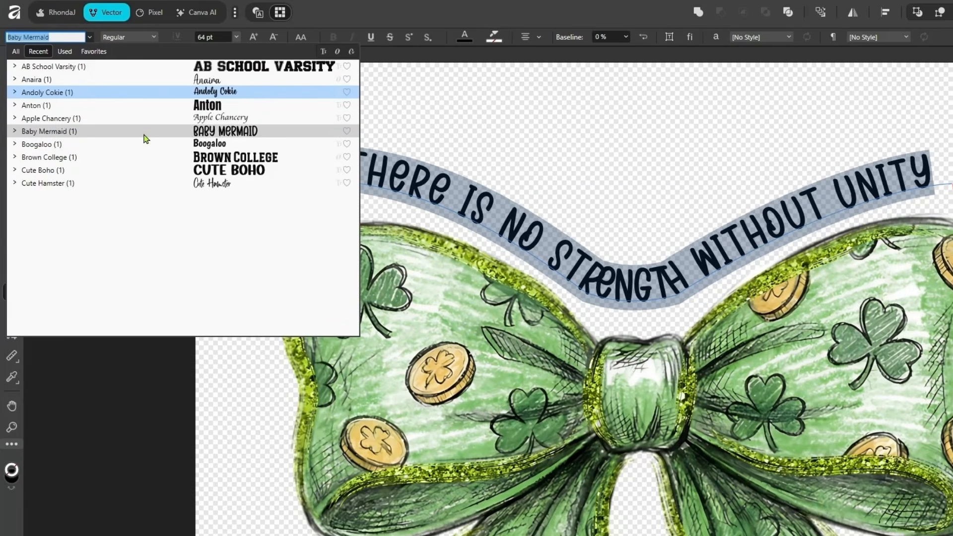
pyautogui.click(155, 184)
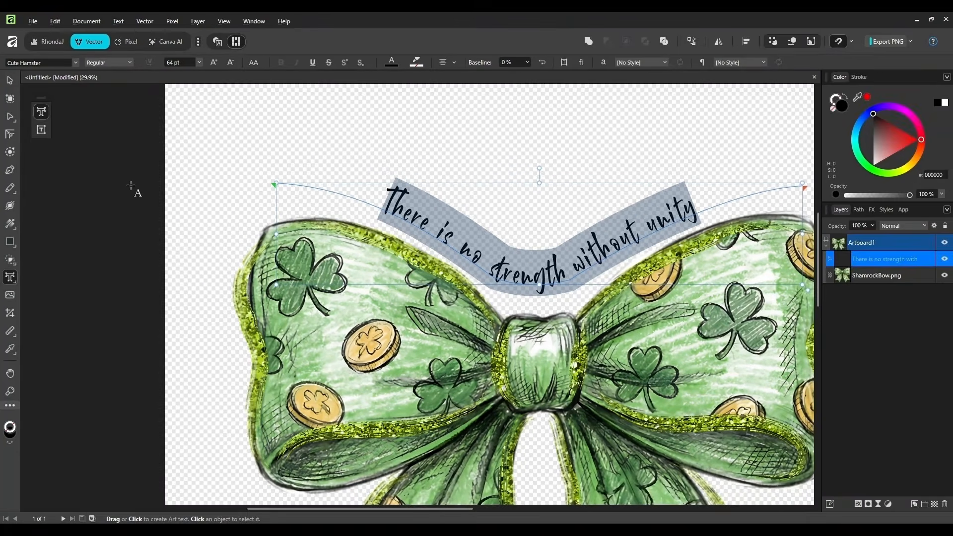
pyautogui.hotkey('alt', 'Right')
pyautogui.hotkey('alt', 'Right')
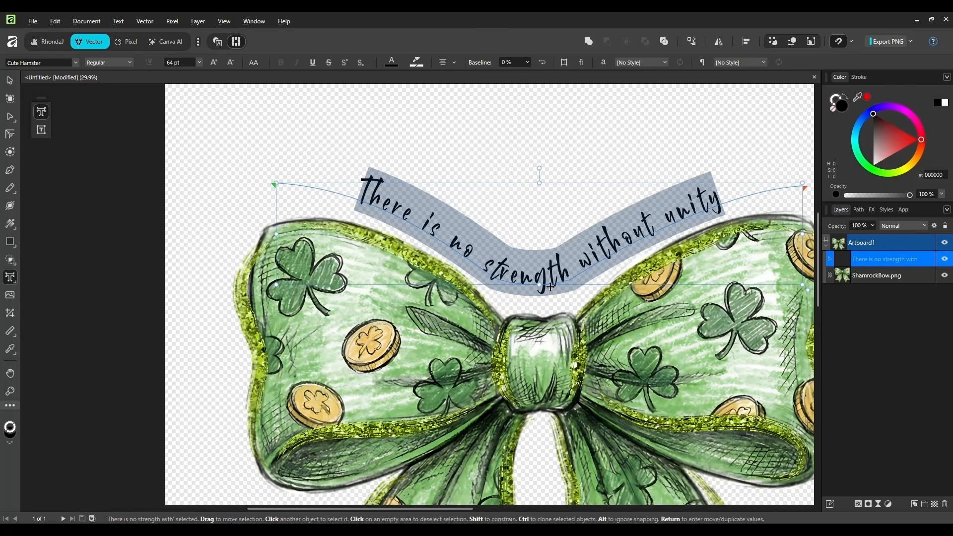
pyautogui.click(9, 80)
pyautogui.click(600, 165)
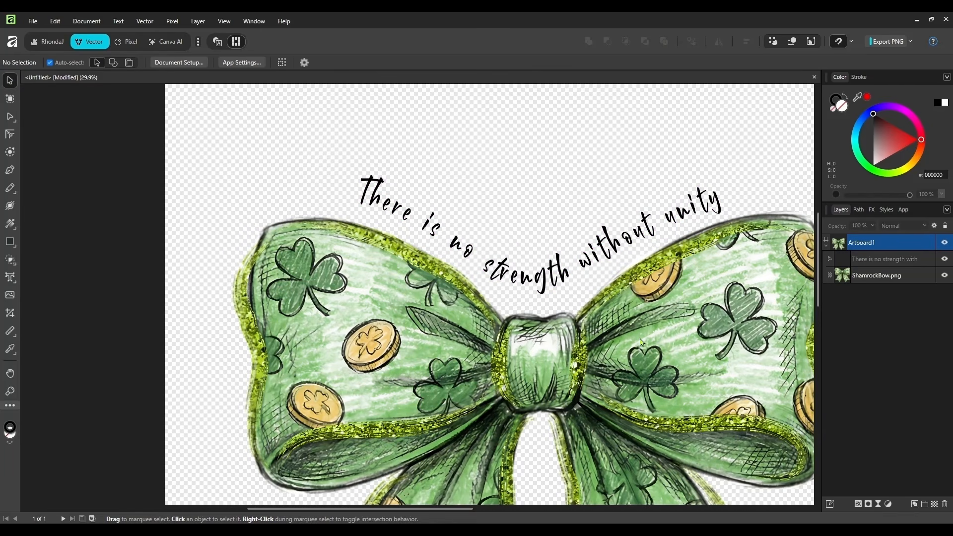
# Reshape the sentence's path by lowering the node and curve around the bow's knot and bringing the left endpoint down toward the bow
pyautogui.moveTo(637, 235); pyautogui.dragTo(534, 192)
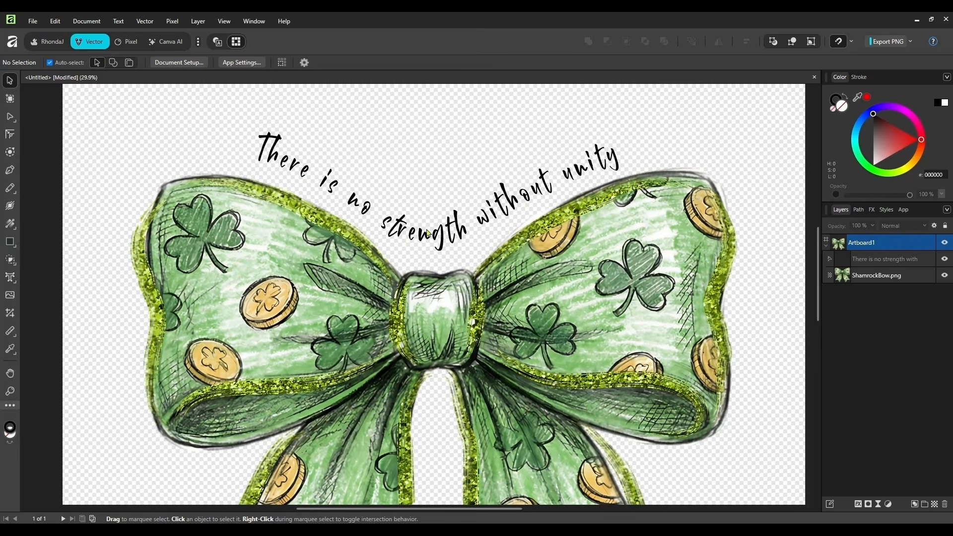
pyautogui.click(366, 211)
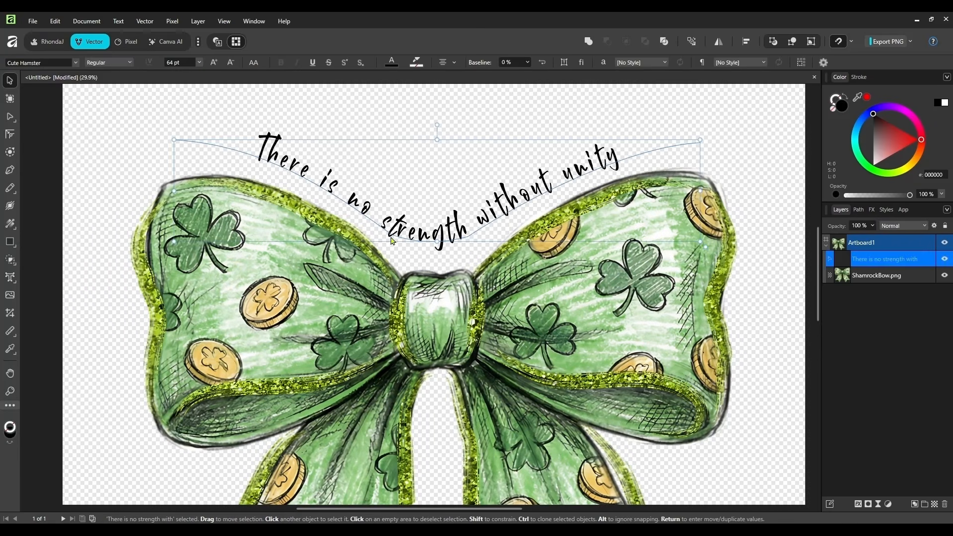
pyautogui.press('t')
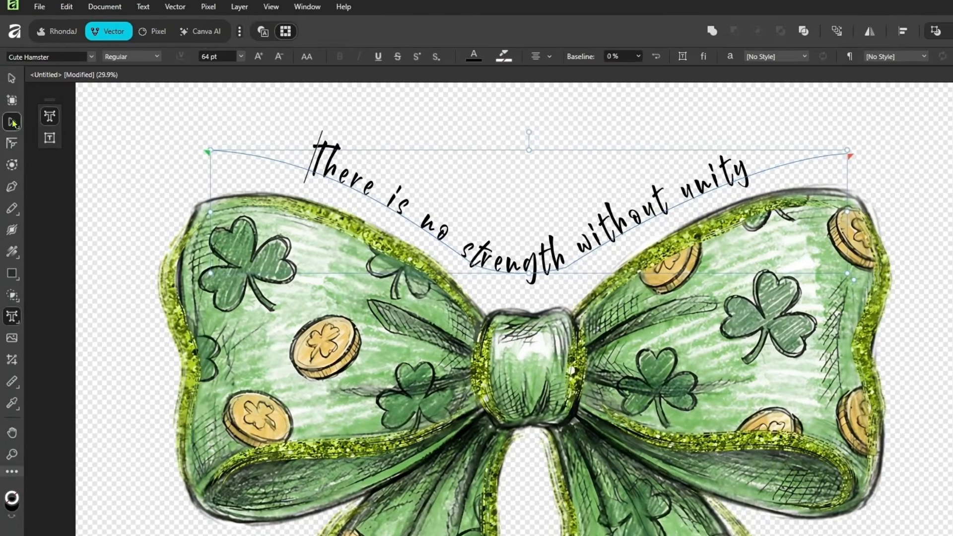
pyautogui.click(10, 116)
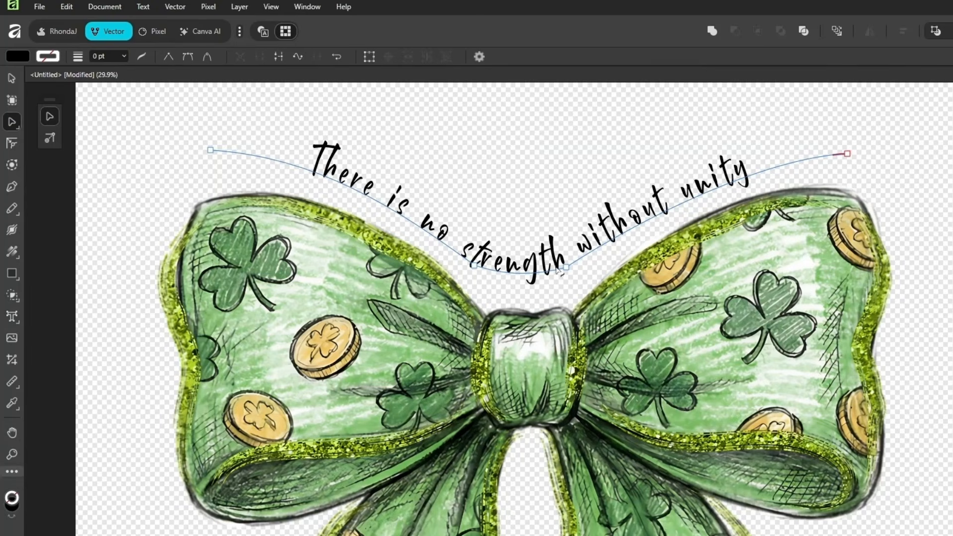
pyautogui.moveTo(566, 267); pyautogui.dragTo(575, 276)
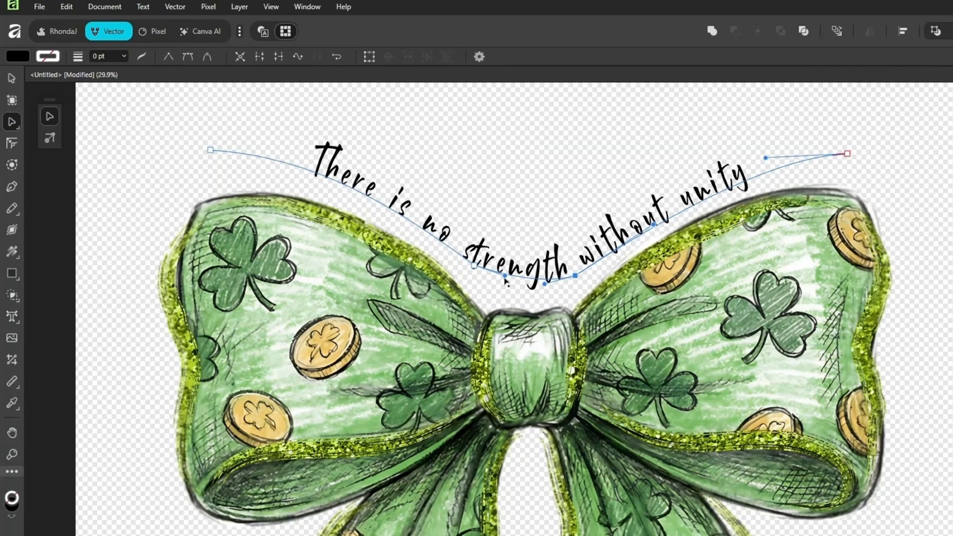
pyautogui.moveTo(505, 281)
pyautogui.mouseDown()
pyautogui.moveTo(492, 287)
pyautogui.moveTo(524, 289)
pyautogui.moveTo(517, 287)
pyautogui.mouseUp()
pyautogui.moveTo(209, 160); pyautogui.dragTo(203, 181)
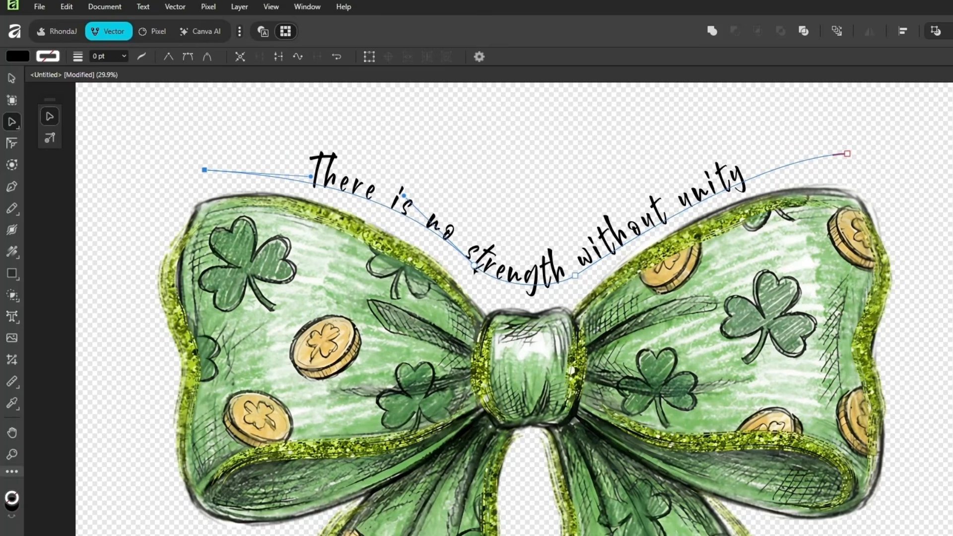
# Refine the dip above the knot and lower the path's right endpoint, adjusting its curve handles to follow the bow's right loop
pyautogui.moveTo(474, 267); pyautogui.dragTo(470, 270)
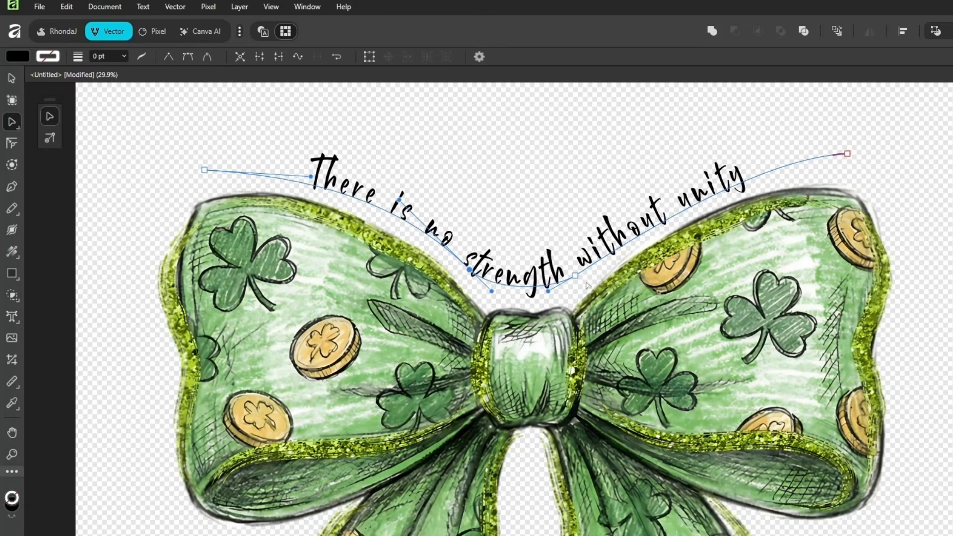
pyautogui.moveTo(554, 295); pyautogui.dragTo(559, 300)
pyautogui.moveTo(847, 154); pyautogui.dragTo(847, 159)
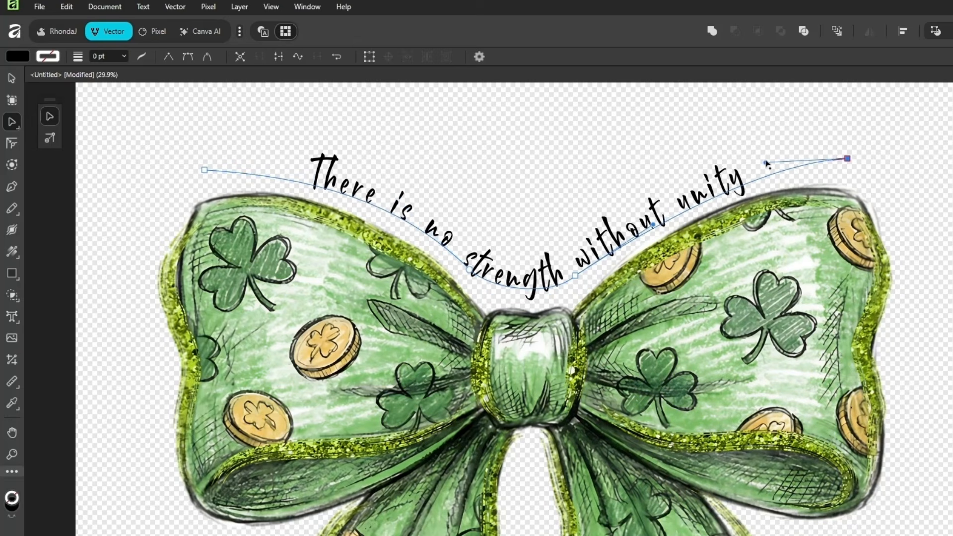
pyautogui.moveTo(767, 161); pyautogui.dragTo(767, 157)
pyautogui.moveTo(653, 226); pyautogui.dragTo(647, 222)
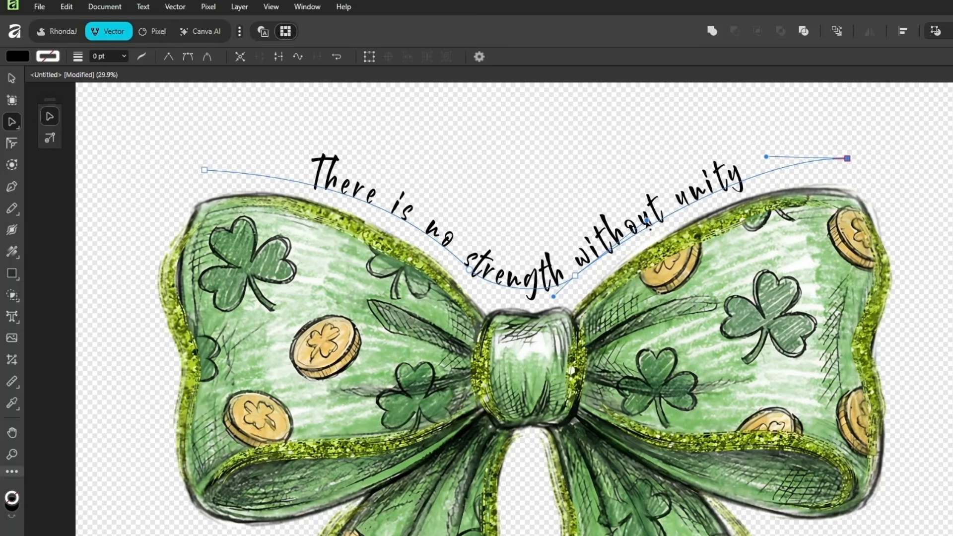
# Fine-tune the curve handles on the left half of the text path to follow the bow's left loop
pyautogui.click(469, 269)
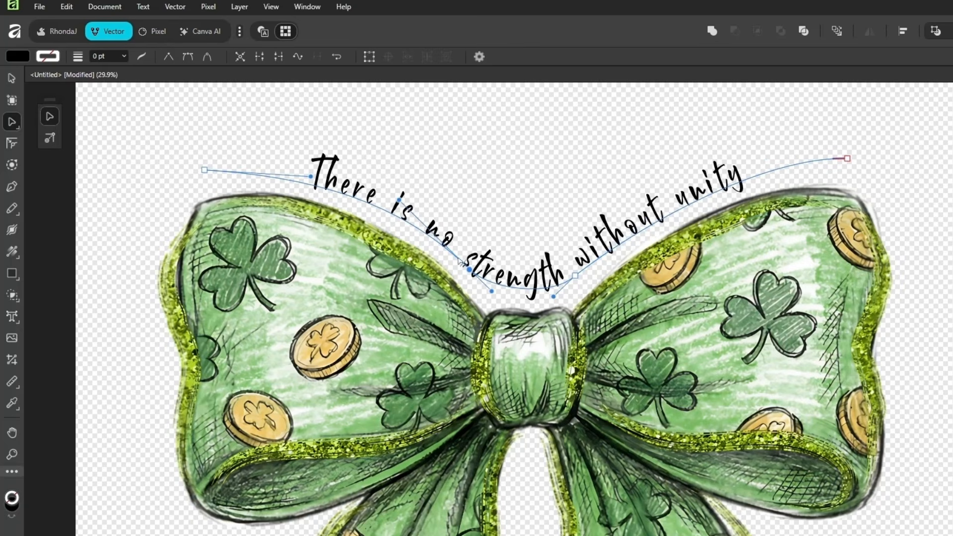
pyautogui.moveTo(400, 200); pyautogui.dragTo(399, 198)
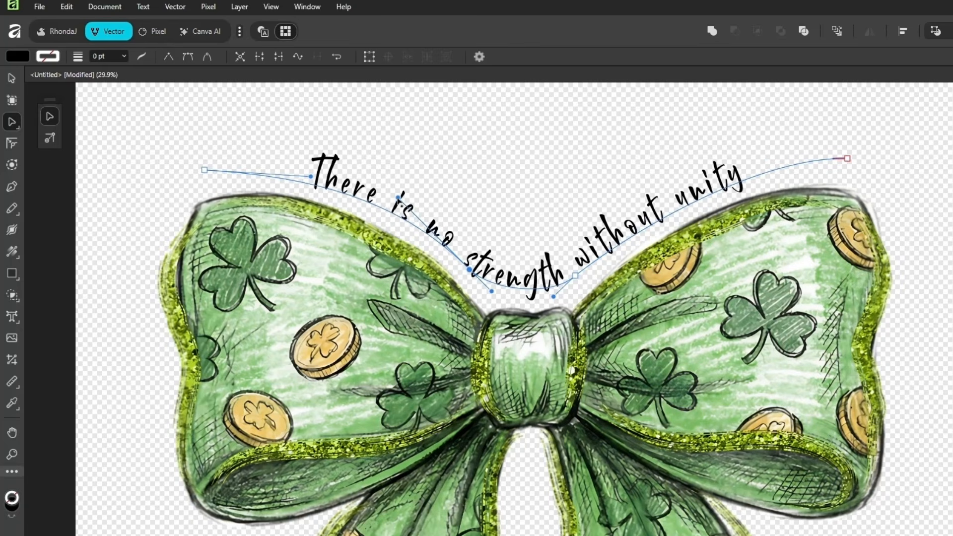
pyautogui.moveTo(311, 176); pyautogui.dragTo(303, 177)
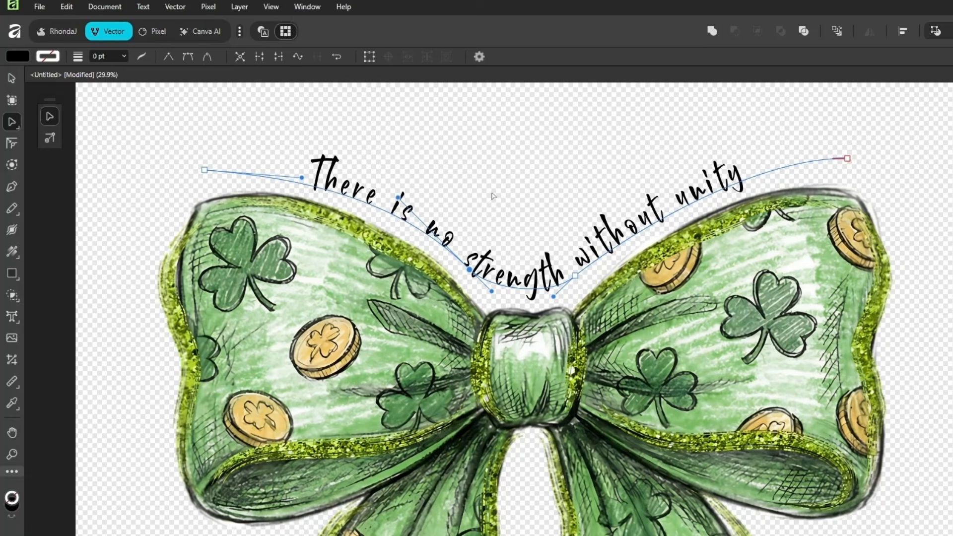
# Shift the sentence slightly right by moving its start marker inward along the path, and deselect the text
pyautogui.click(12, 79)
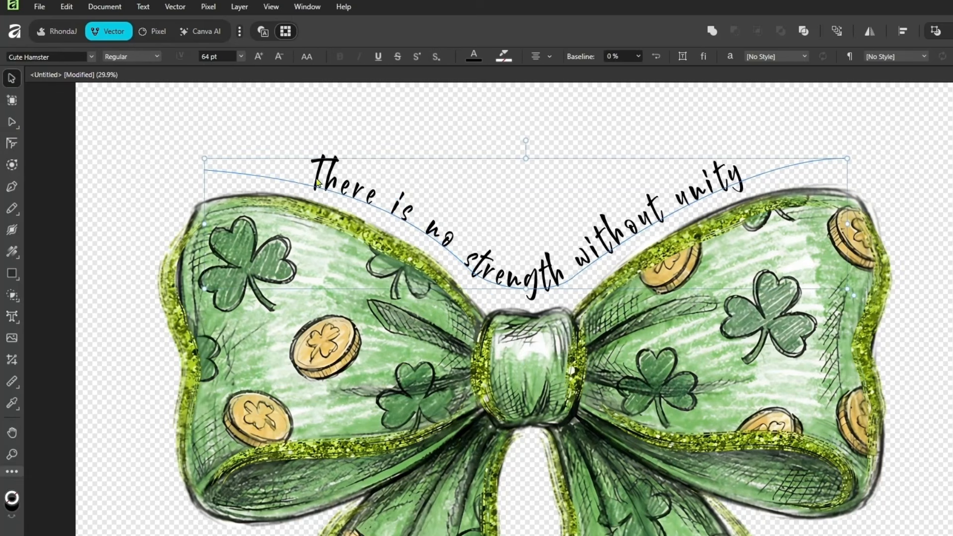
pyautogui.doubleClick(320, 183)
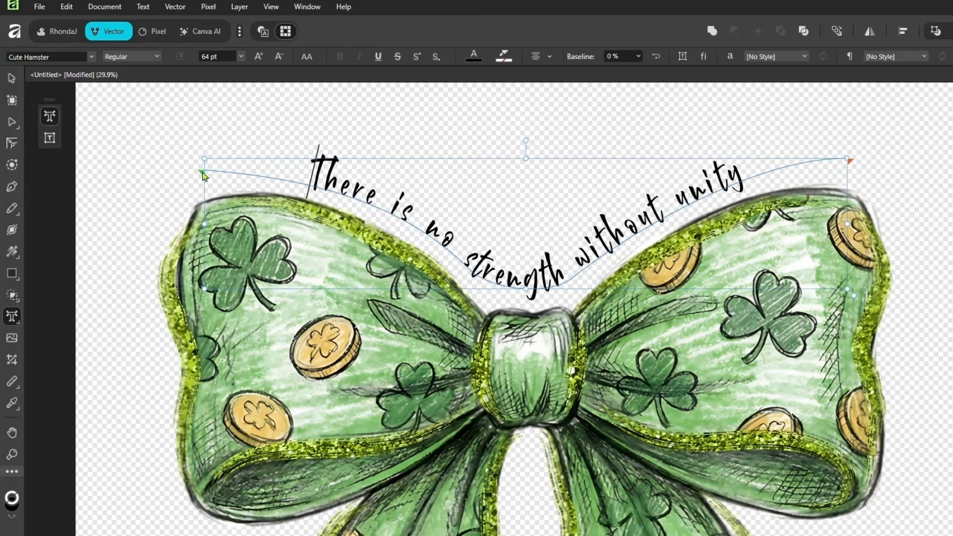
pyautogui.moveTo(202, 175); pyautogui.dragTo(229, 188)
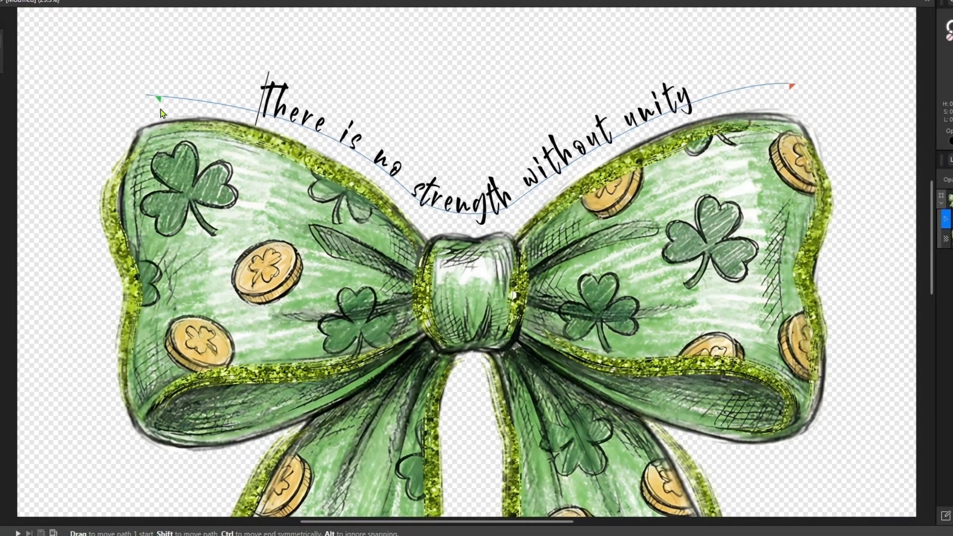
pyautogui.moveTo(160, 109); pyautogui.dragTo(164, 104)
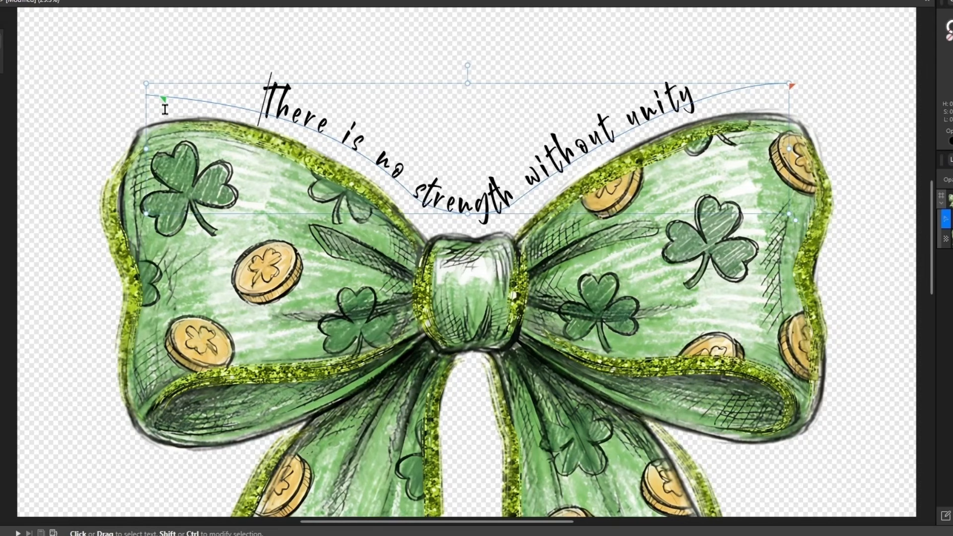
pyautogui.click(825, 107)
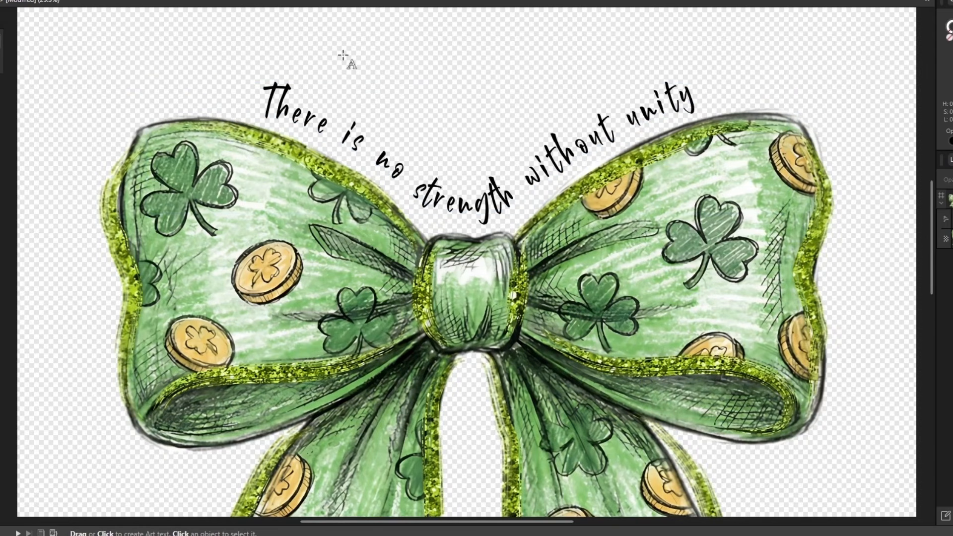
pyautogui.click(9, 80)
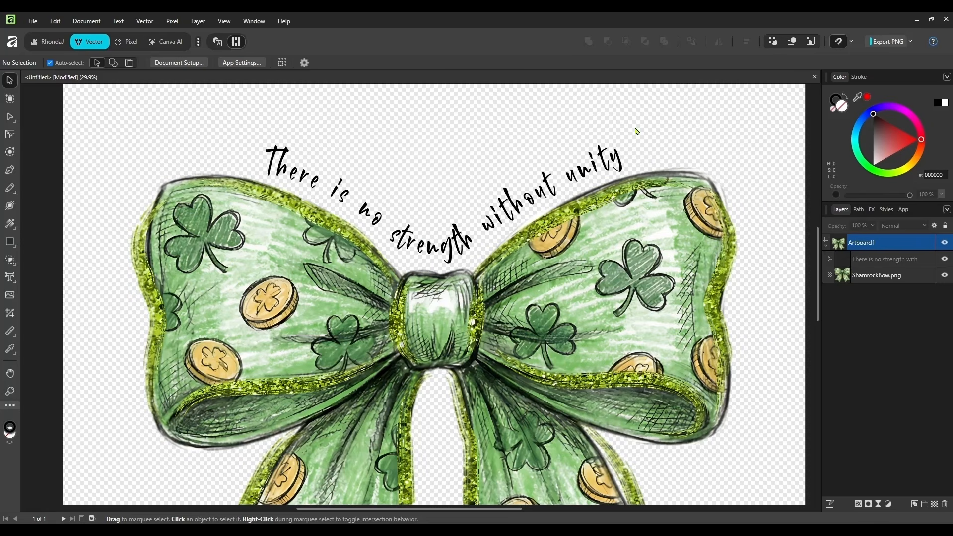
# Nudge the sentence slightly upward, set the baseline of all its text to 21%, and deselect it
pyautogui.click(584, 176)
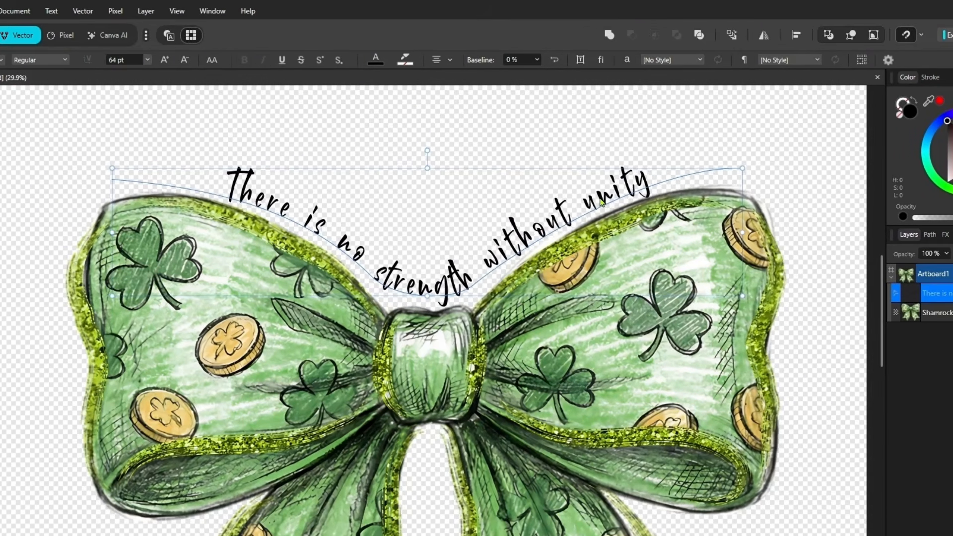
pyautogui.moveTo(602, 200); pyautogui.dragTo(602, 192)
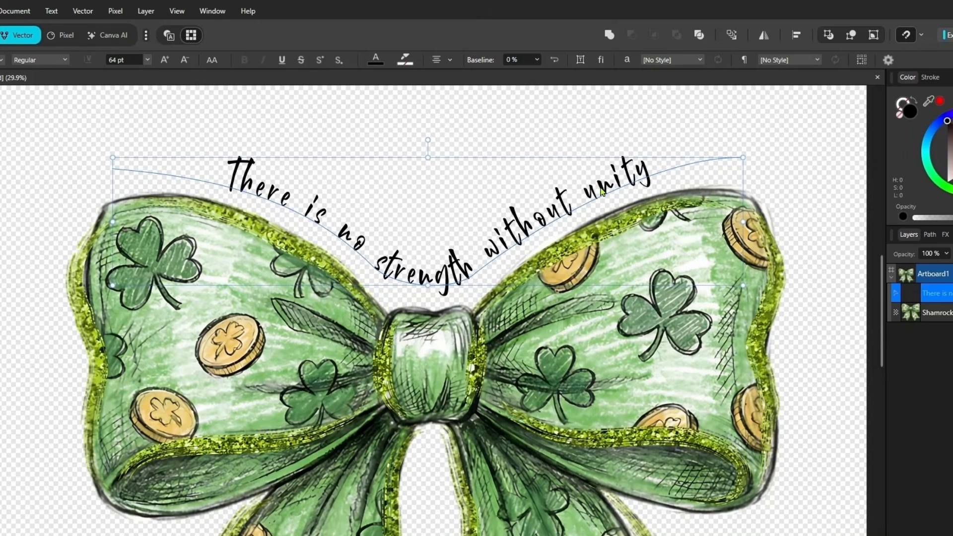
pyautogui.doubleClick(229, 175)
pyautogui.moveTo(230, 175); pyautogui.dragTo(654, 166)
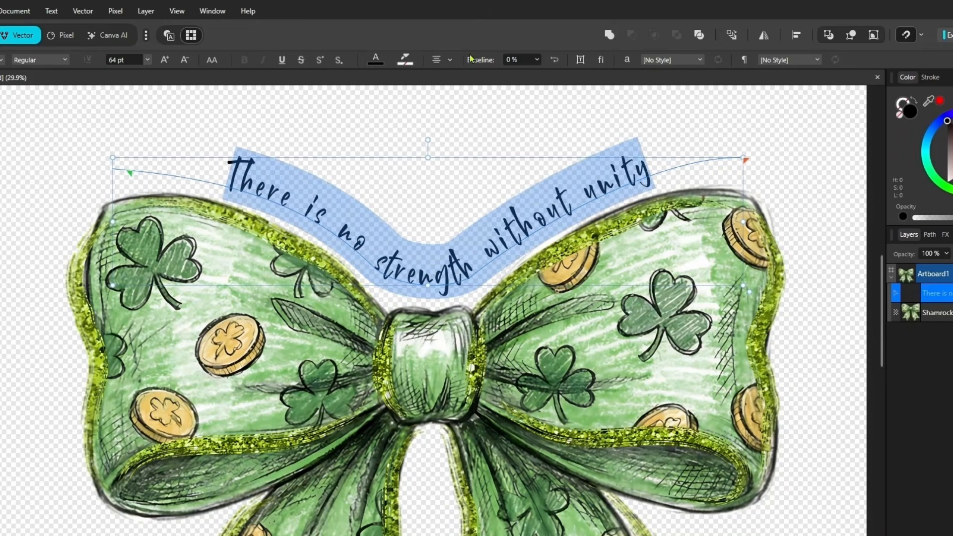
pyautogui.click(537, 59)
pyautogui.moveTo(539, 76)
pyautogui.mouseDown()
pyautogui.moveTo(526, 77)
pyautogui.moveTo(549, 85)
pyautogui.mouseUp()
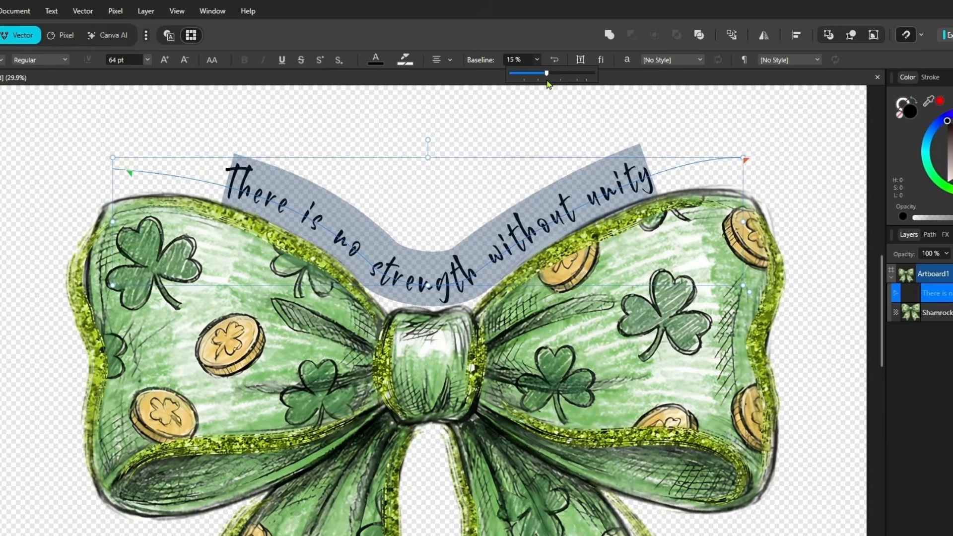
pyautogui.moveTo(549, 84)
pyautogui.mouseDown()
pyautogui.moveTo(596, 90)
pyautogui.moveTo(554, 85)
pyautogui.mouseUp()
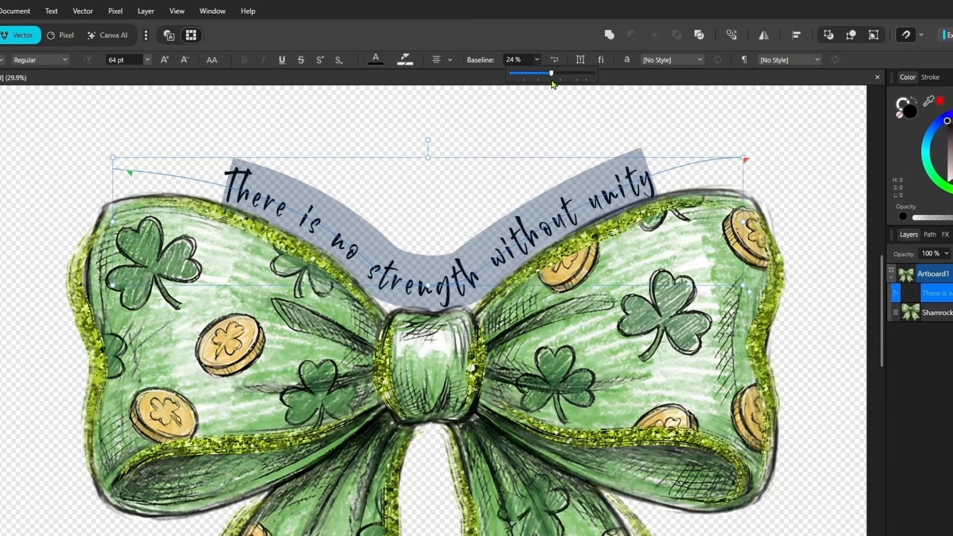
pyautogui.moveTo(554, 85); pyautogui.dragTo(551, 85)
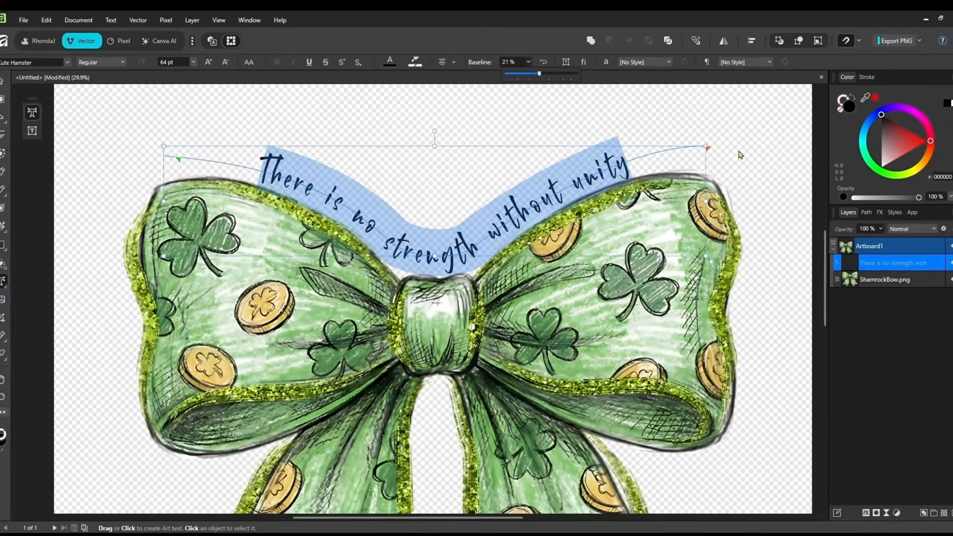
pyautogui.click(780, 162)
pyautogui.click(733, 148)
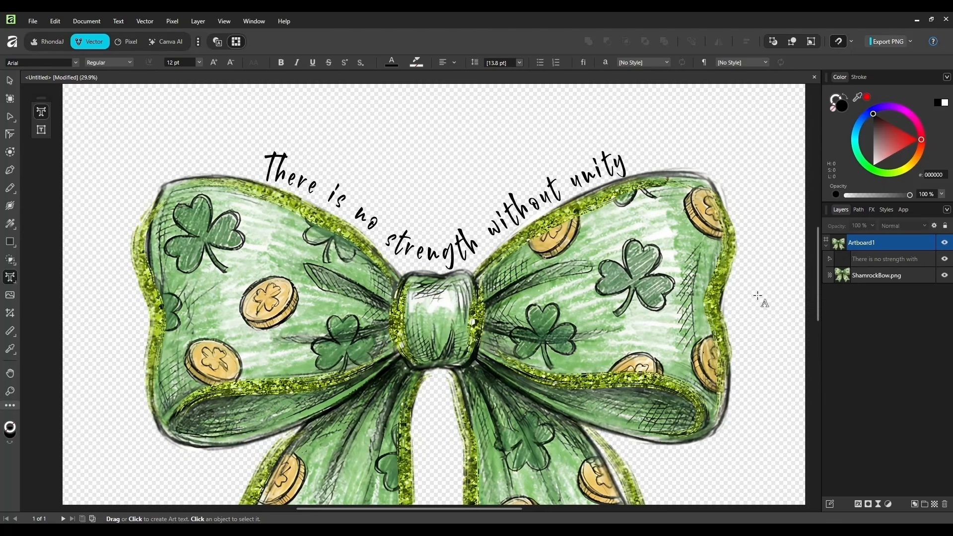
# Move the shamrock bow straight down on the artboard, clear of the sentence
pyautogui.scroll(-2, 756, 296)
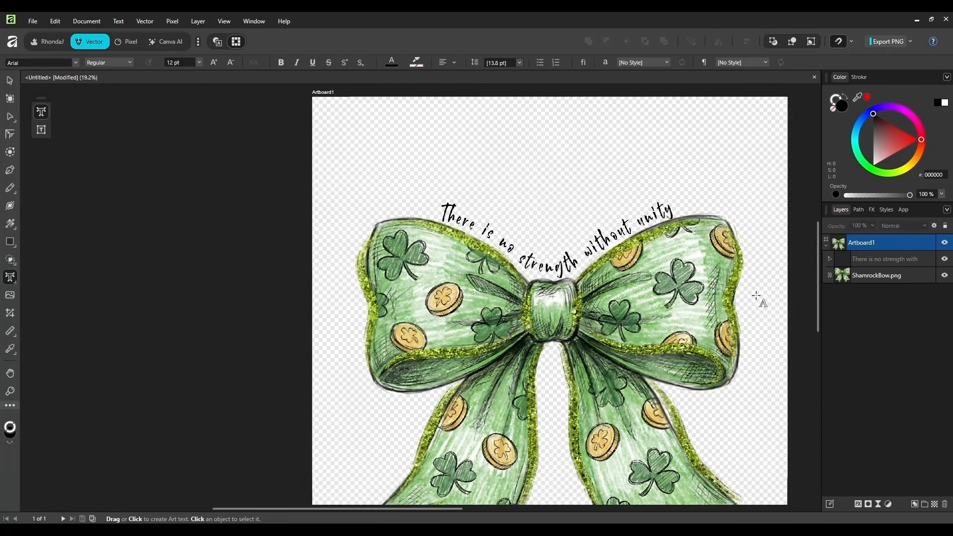
pyautogui.moveTo(769, 388); pyautogui.dragTo(609, 332)
pyautogui.click(6, 79)
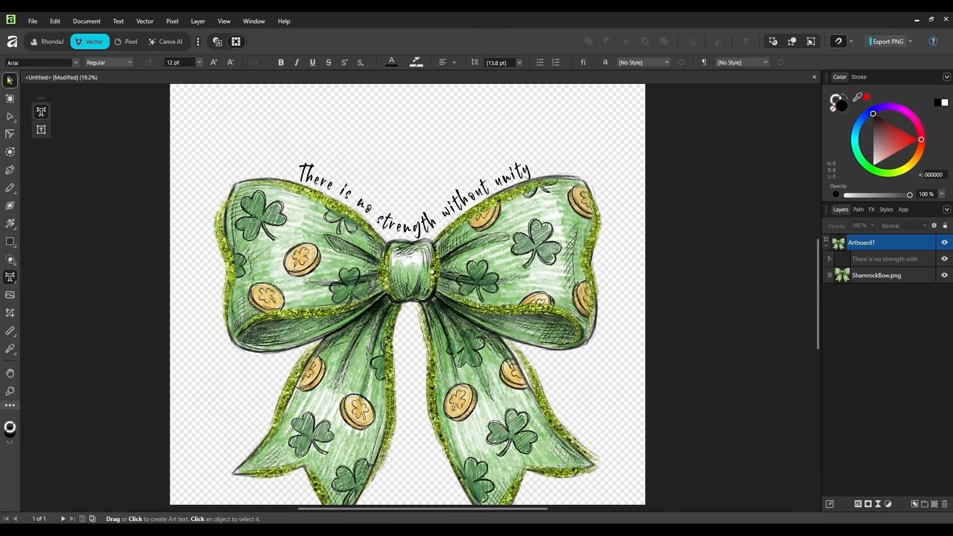
pyautogui.moveTo(489, 270); pyautogui.dragTo(489, 447)
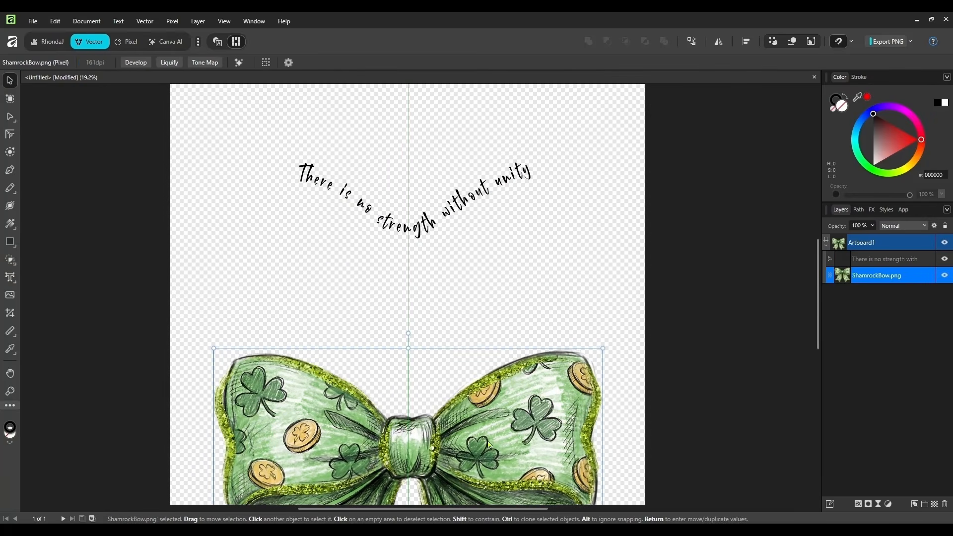
# Convert the sentence to curves and merge its letters into one object with the Add operation, leaving nothing selected
pyautogui.moveTo(272, 128); pyautogui.dragTo(566, 274)
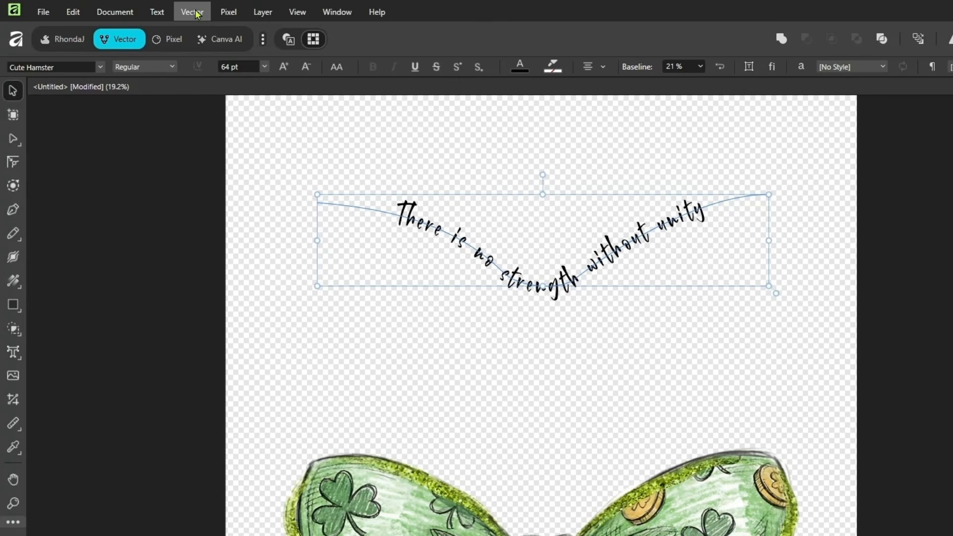
pyautogui.click(120, 0)
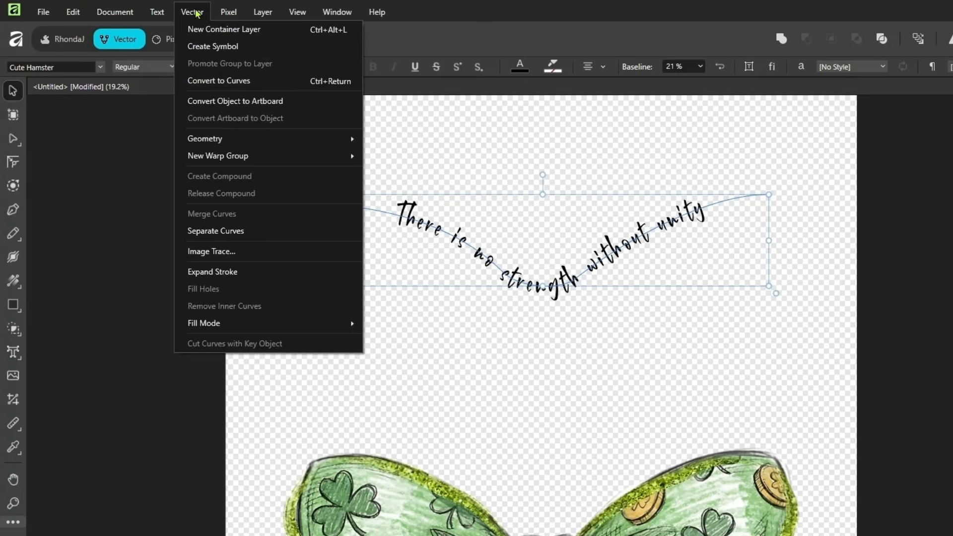
pyautogui.click(204, 82)
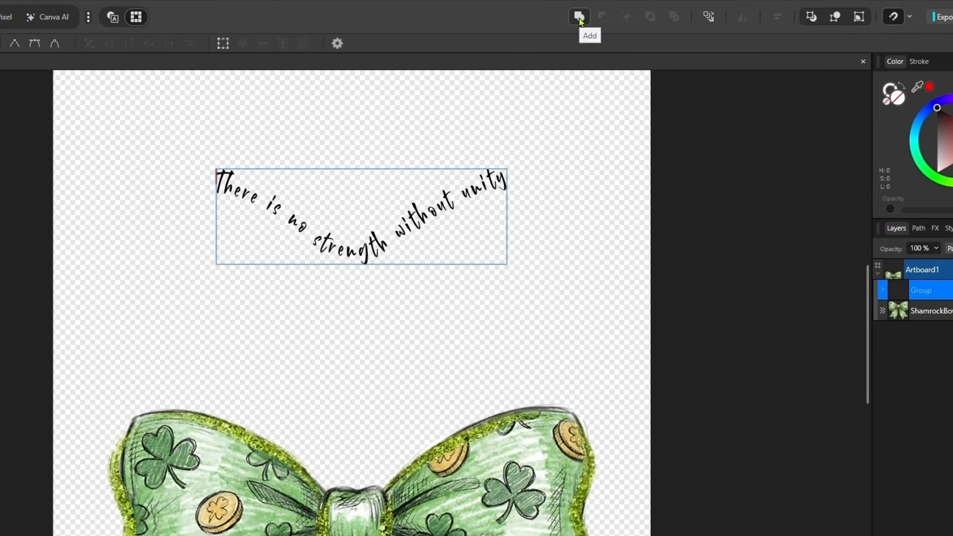
pyautogui.click(589, 41)
pyautogui.click(449, 244)
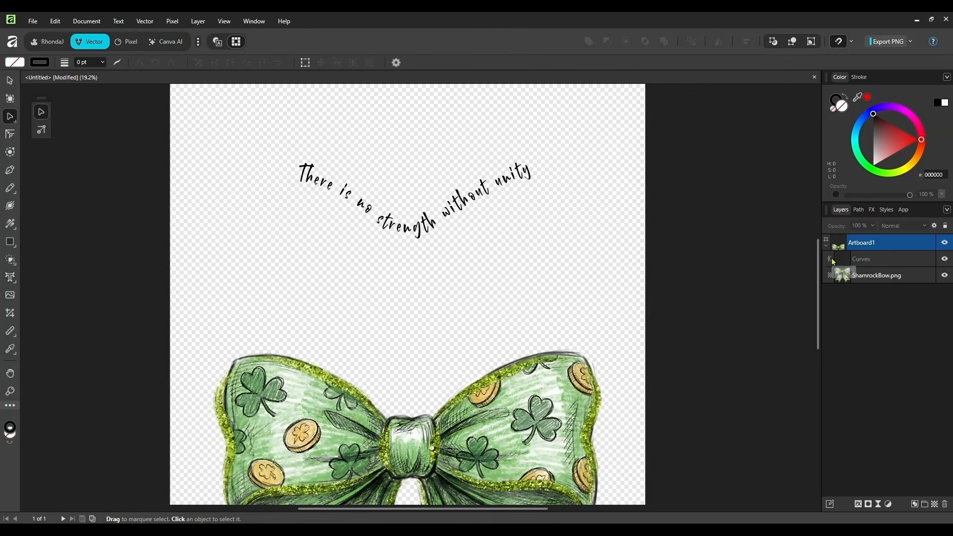
pyautogui.click(882, 294)
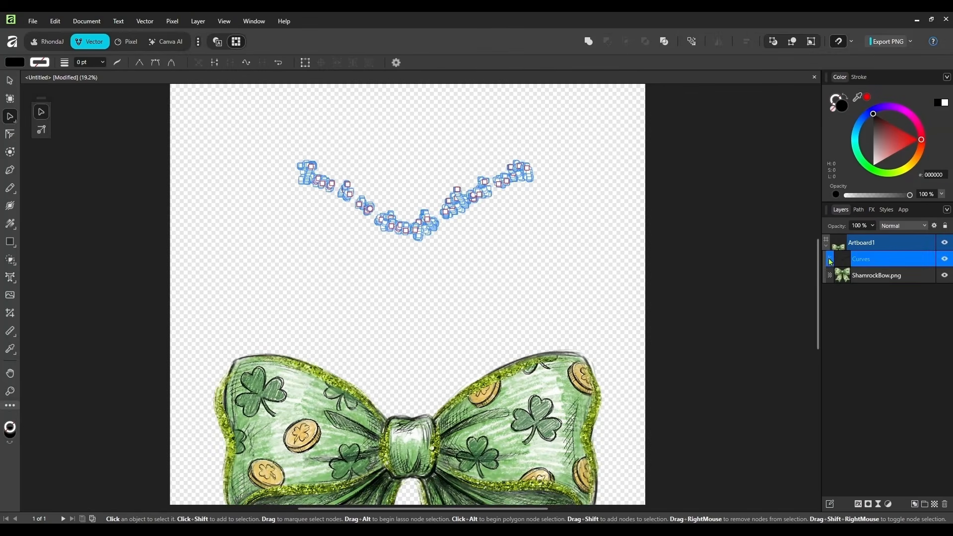
pyautogui.doubleClick(863, 259)
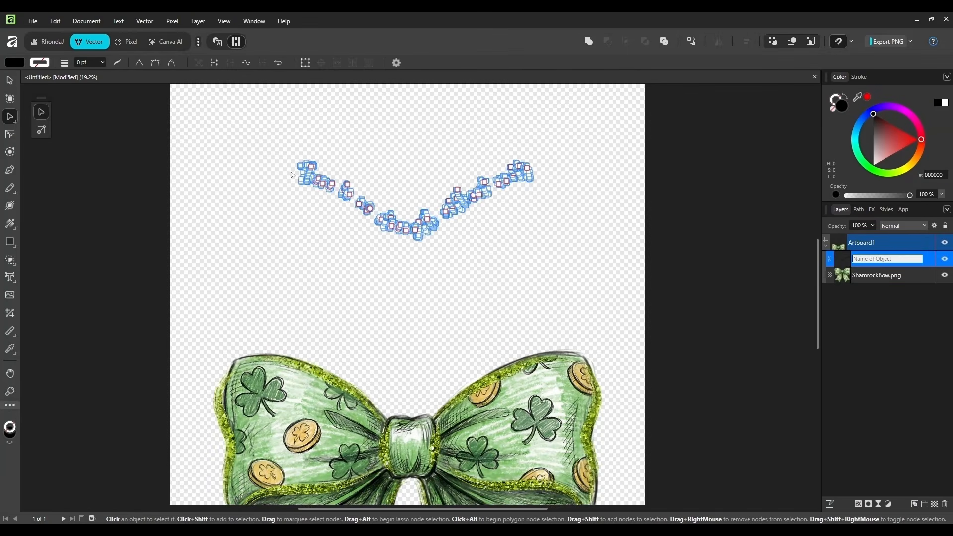
pyautogui.click(489, 264)
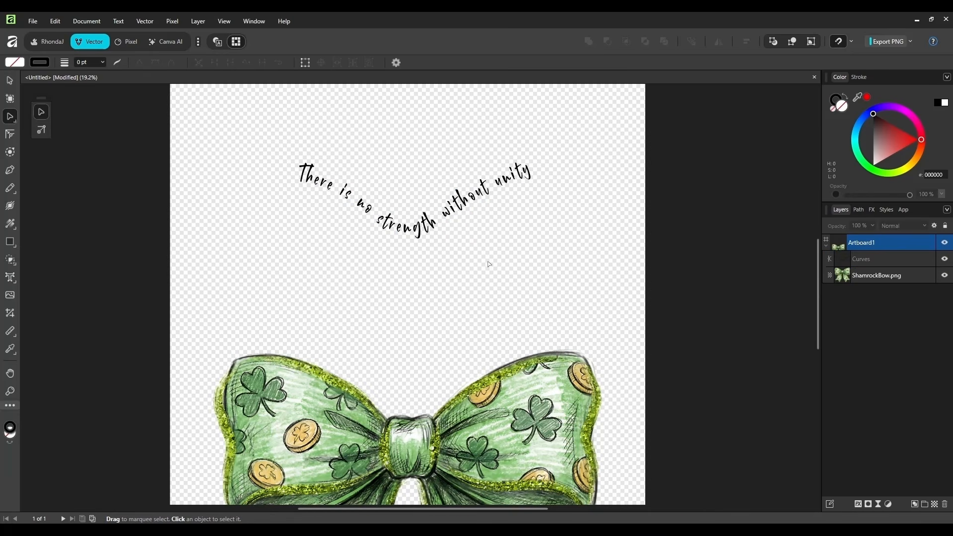
# Move the shamrock bow back up beneath the curved sentence, nudge the sentence slightly into place above it, and deselect
pyautogui.press('v')
pyautogui.click(492, 421)
pyautogui.moveTo(458, 438); pyautogui.dragTo(456, 268)
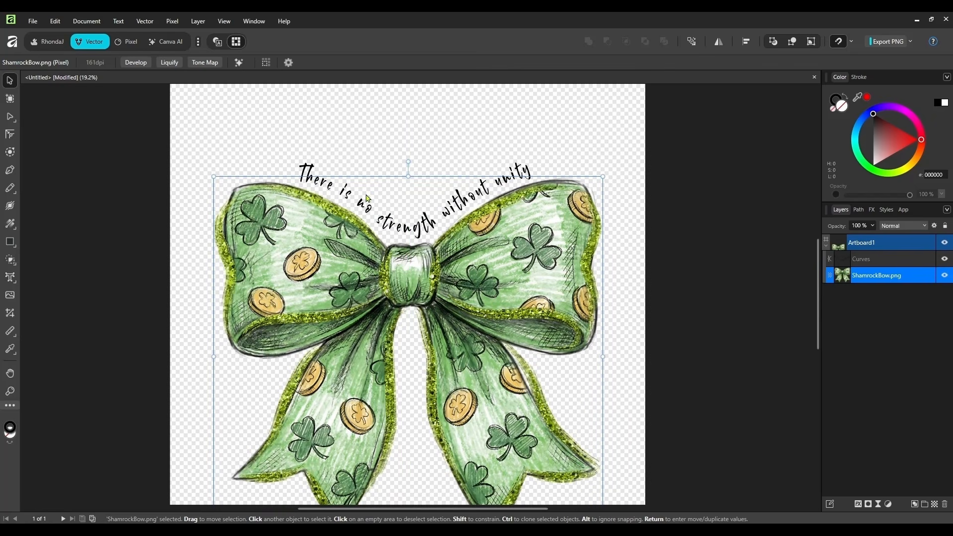
pyautogui.click(305, 173)
pyautogui.moveTo(305, 173)
pyautogui.mouseDown()
pyautogui.moveTo(292, 144)
pyautogui.moveTo(304, 172)
pyautogui.mouseUp()
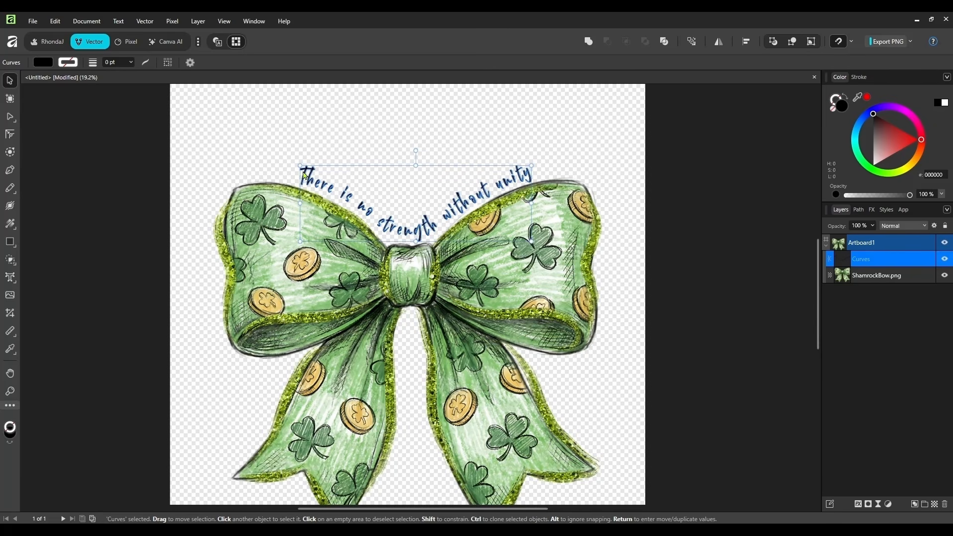
pyautogui.click(240, 165)
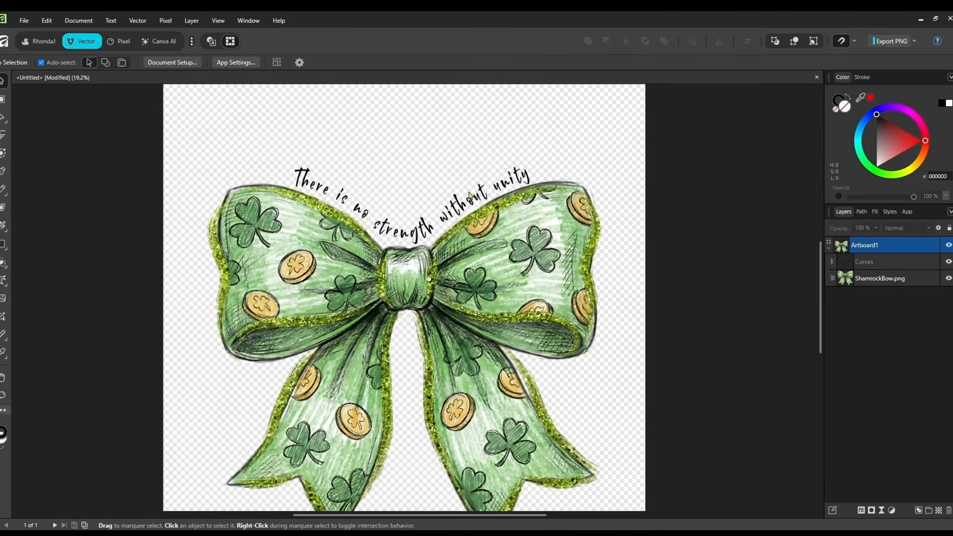
# Select the sentence and the shamrock bow together and group them
pyautogui.moveTo(189, 131); pyautogui.dragTo(624, 499)
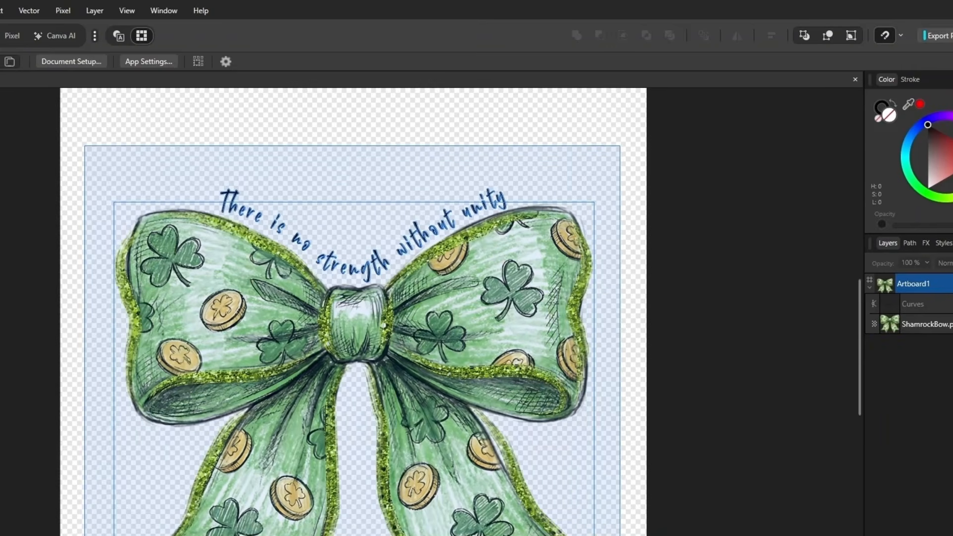
pyautogui.moveTo(621, 535); pyautogui.dragTo(620, 535)
pyautogui.rightClick(477, 284)
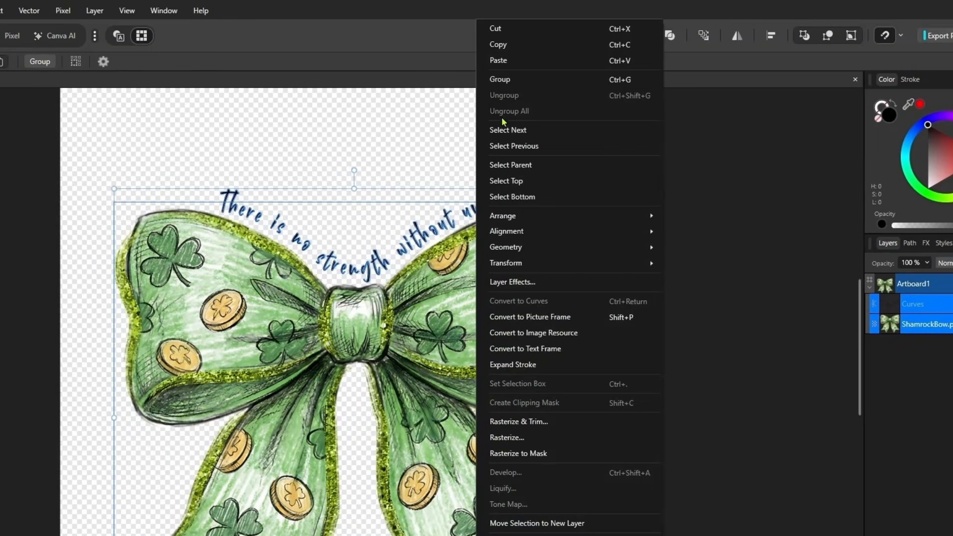
pyautogui.click(498, 76)
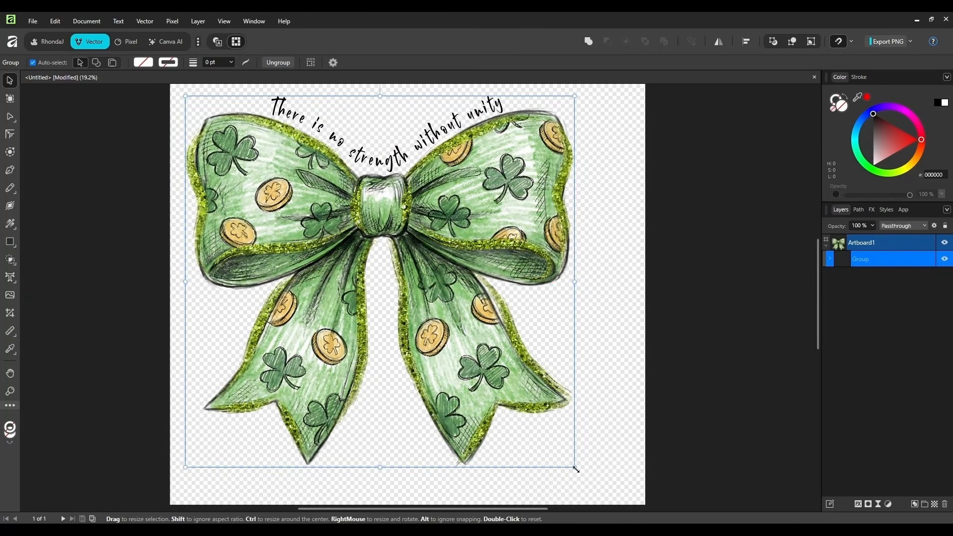
# Enlarge the grouped design proportionally, centre it on the artboard, and deselect it
pyautogui.moveTo(575, 467); pyautogui.dragTo(606, 493)
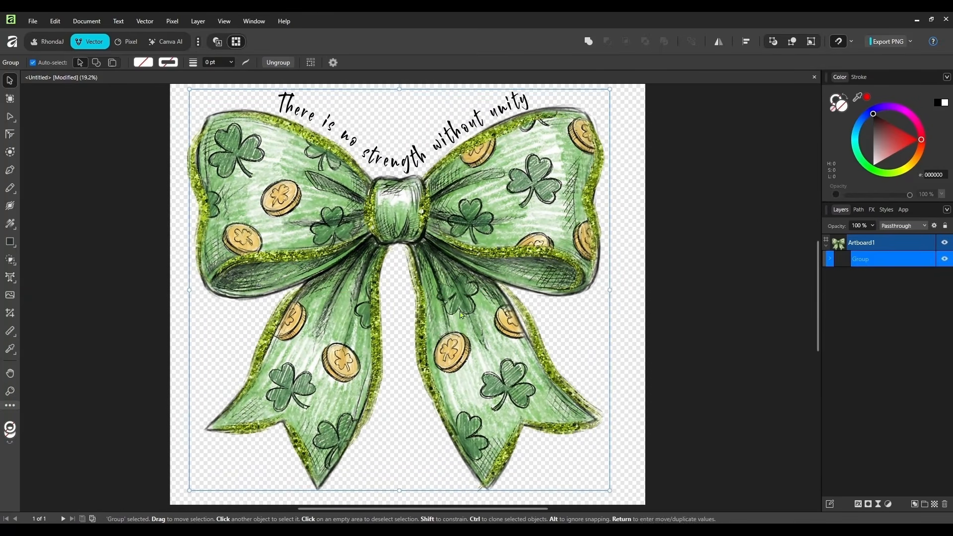
pyautogui.moveTo(606, 391); pyautogui.dragTo(618, 397)
pyautogui.click(683, 276)
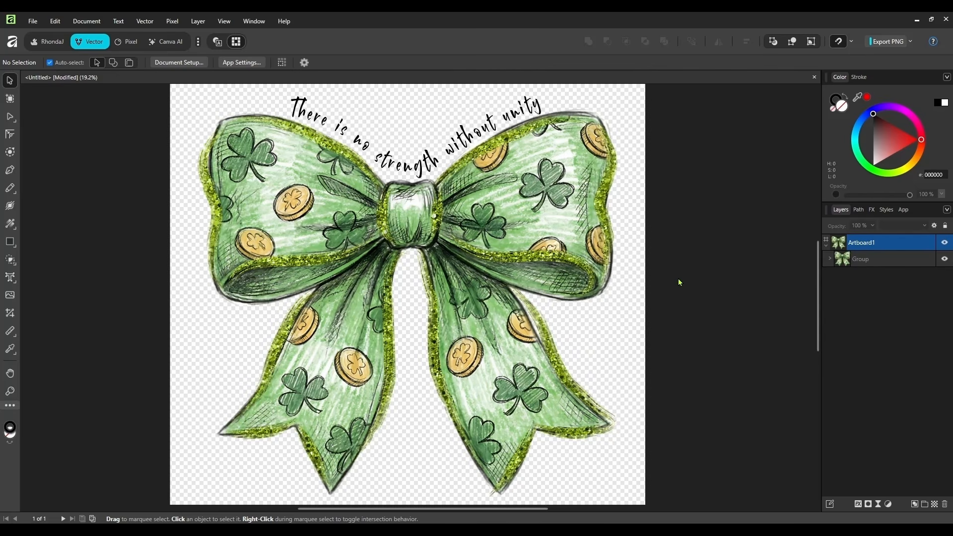
# Delete the grouped bow design and draw a circle in the upper-left area of the empty artboard
pyautogui.click(541, 235)
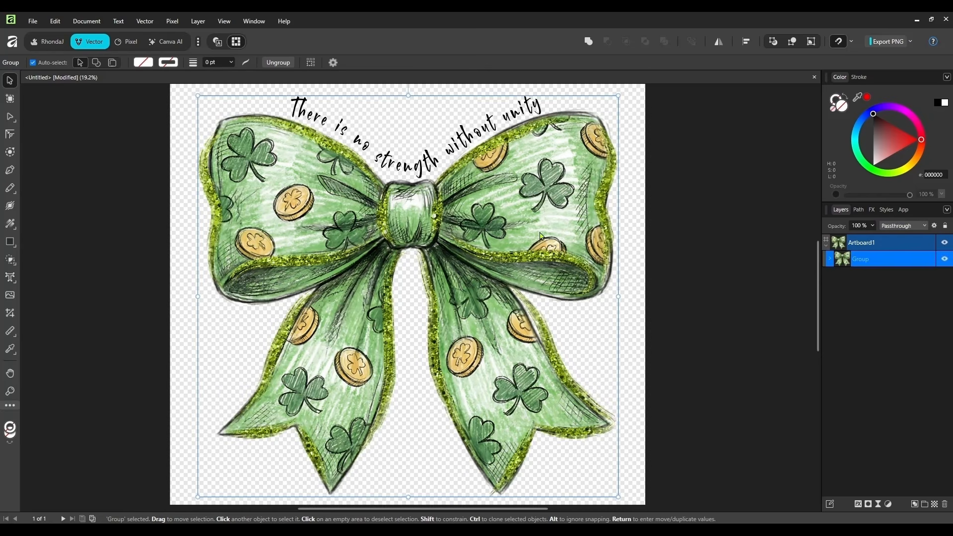
pyautogui.press('Delete')
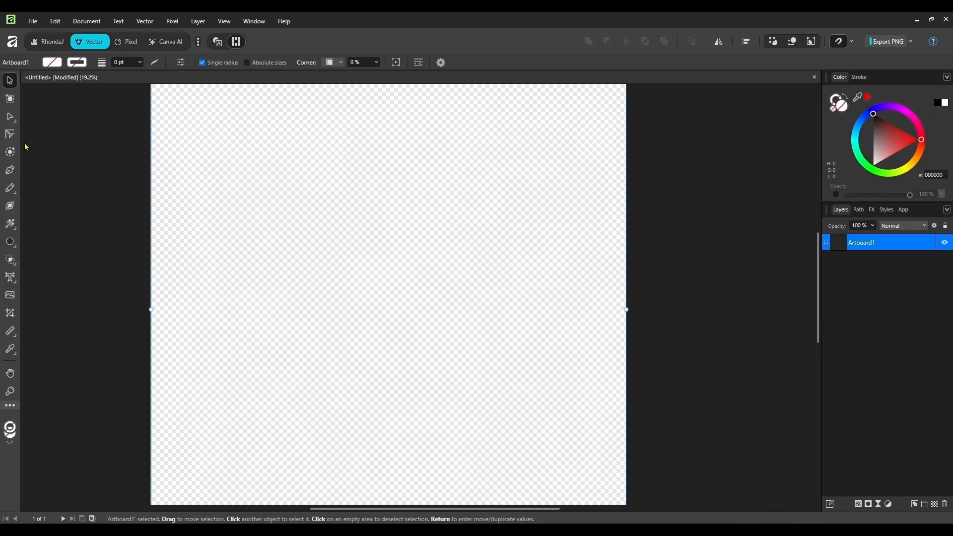
pyautogui.click(10, 242)
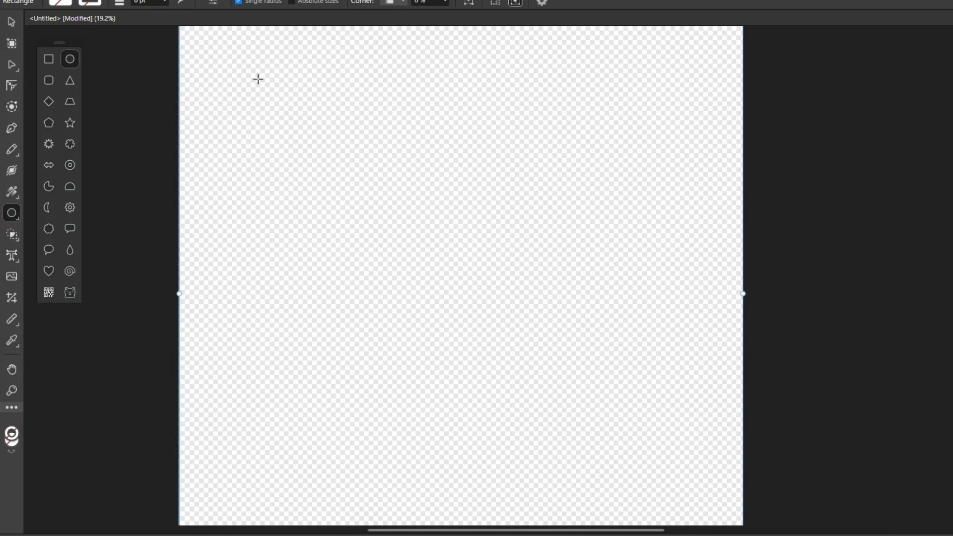
pyautogui.moveTo(258, 79); pyautogui.dragTo(439, 277)
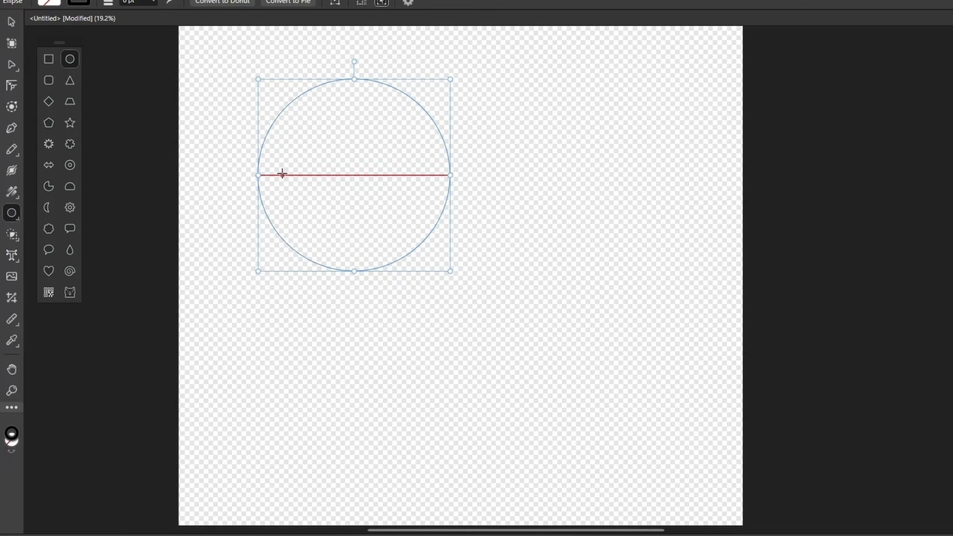
pyautogui.press('v')
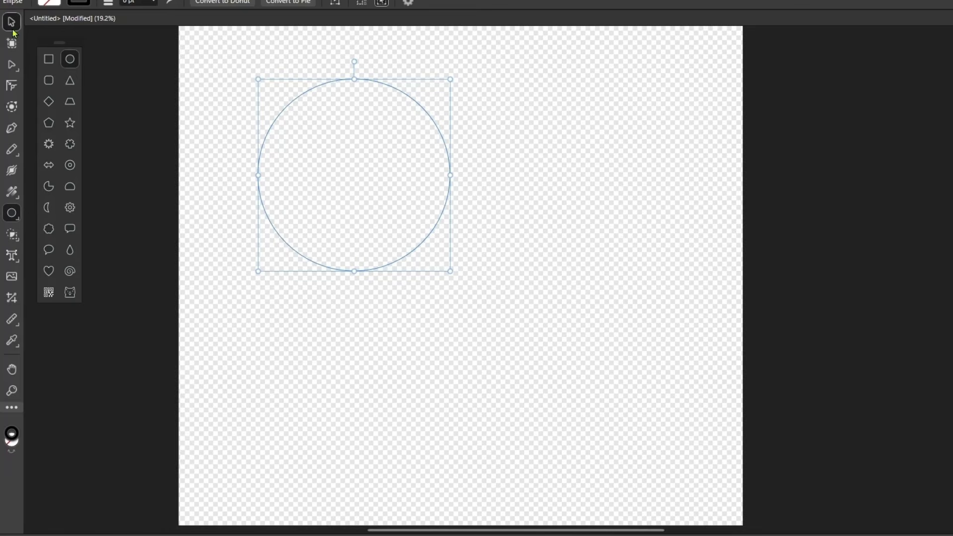
pyautogui.moveTo(274, 161); pyautogui.dragTo(354, 178)
pyautogui.hotkey('ctrl', 'z')
pyautogui.hotkey('ctrl', 'z')
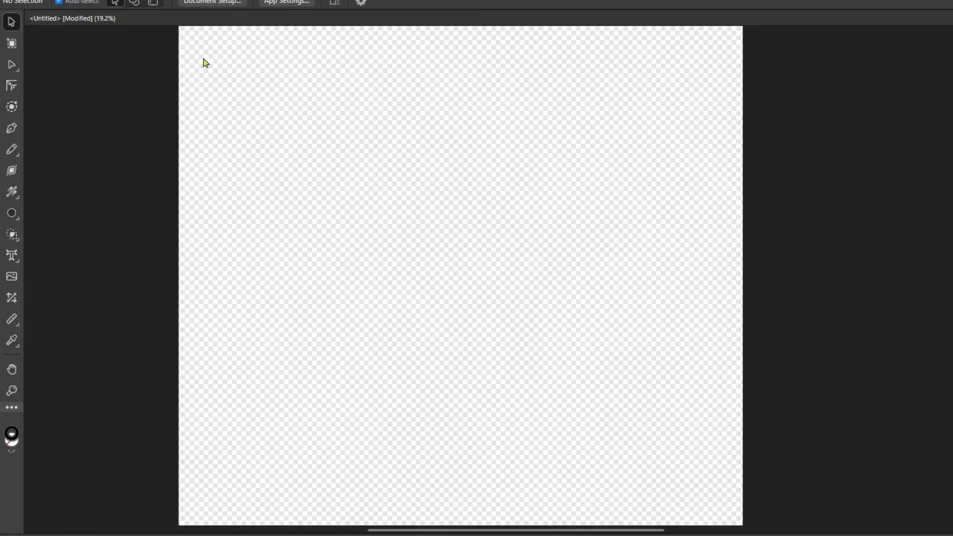
# Duplicate the circle and place the copy beside it to the right
pyautogui.moveTo(203, 59); pyautogui.dragTo(496, 330)
pyautogui.moveTo(445, 207); pyautogui.dragTo(661, 223)
pyautogui.press('Delete')
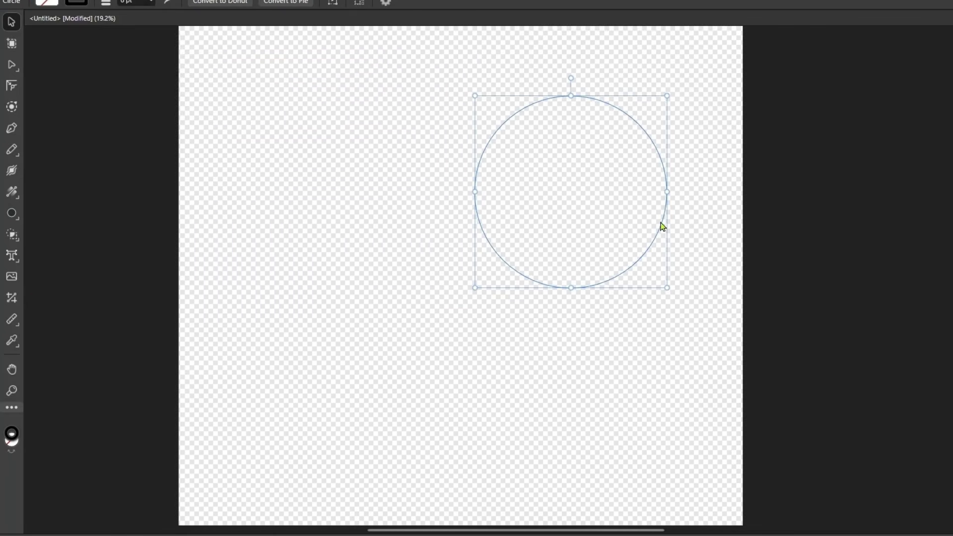
# Select both circles, align their bottom edges vertically to the selection bounds, and deselect them
pyautogui.moveTo(203, 59); pyautogui.dragTo(713, 355)
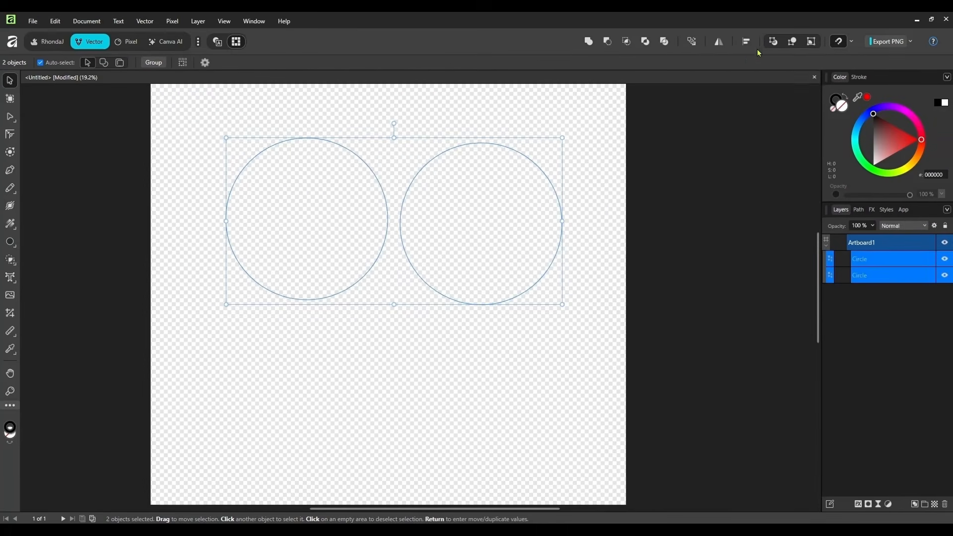
pyautogui.click(746, 41)
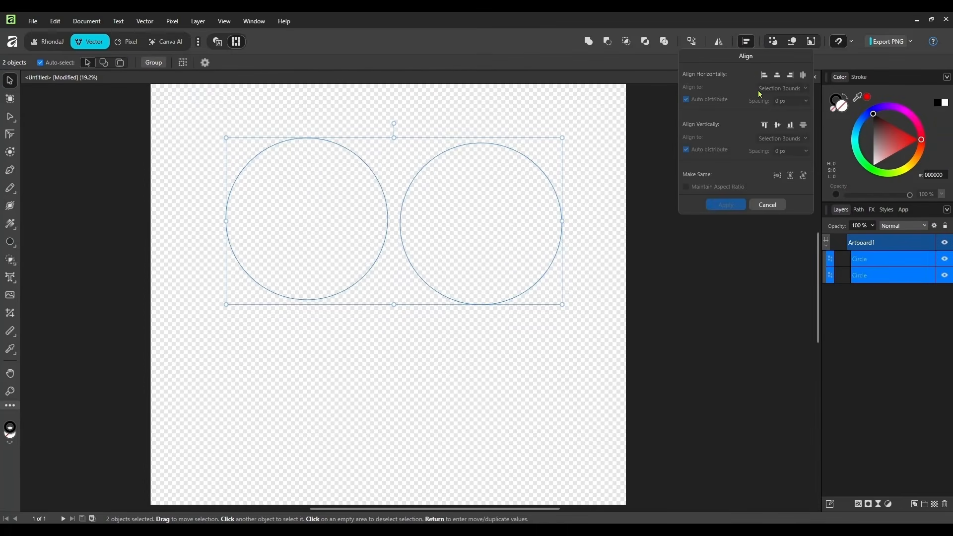
pyautogui.click(790, 130)
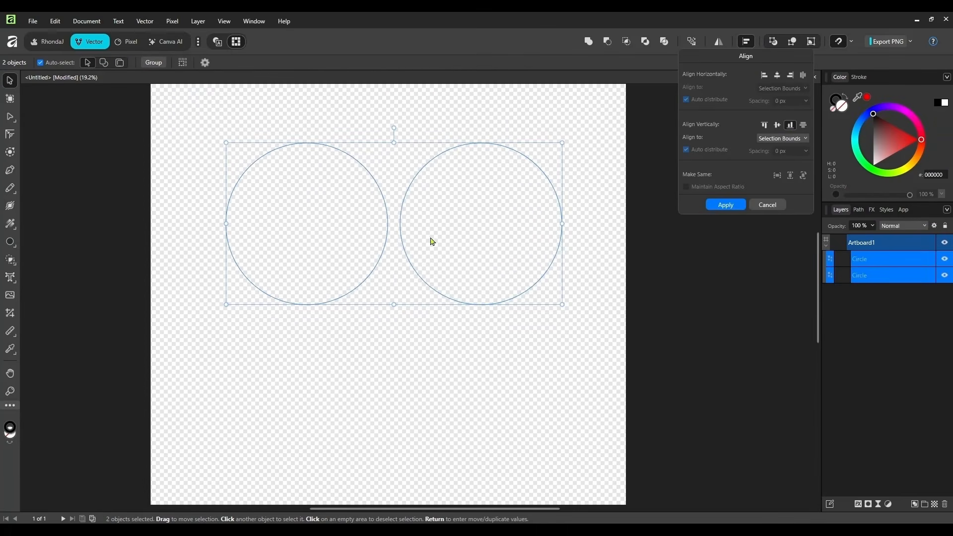
pyautogui.click(409, 170)
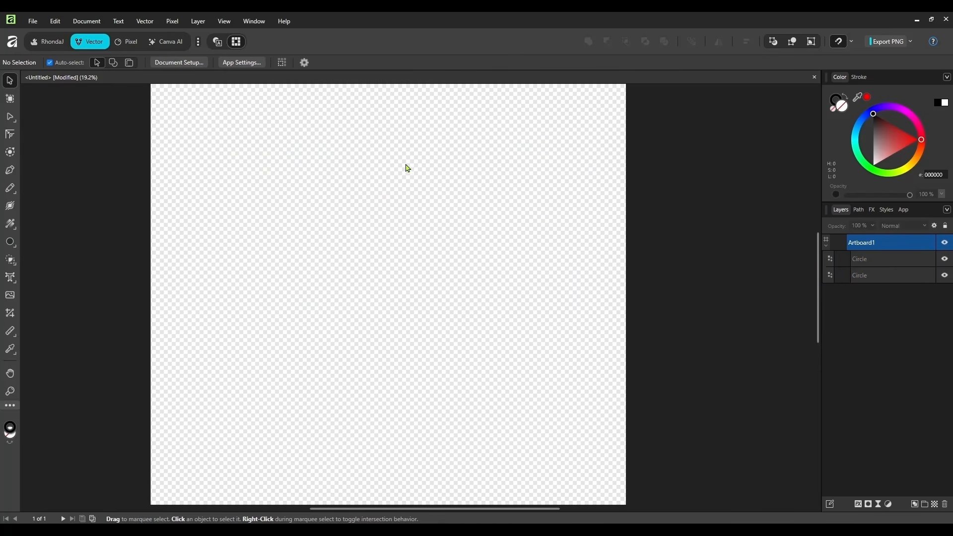
# Add "There is no strength without unity" as path text along the top of the left circle and set it to 30 pt
pyautogui.moveTo(221, 128); pyautogui.dragTo(301, 229)
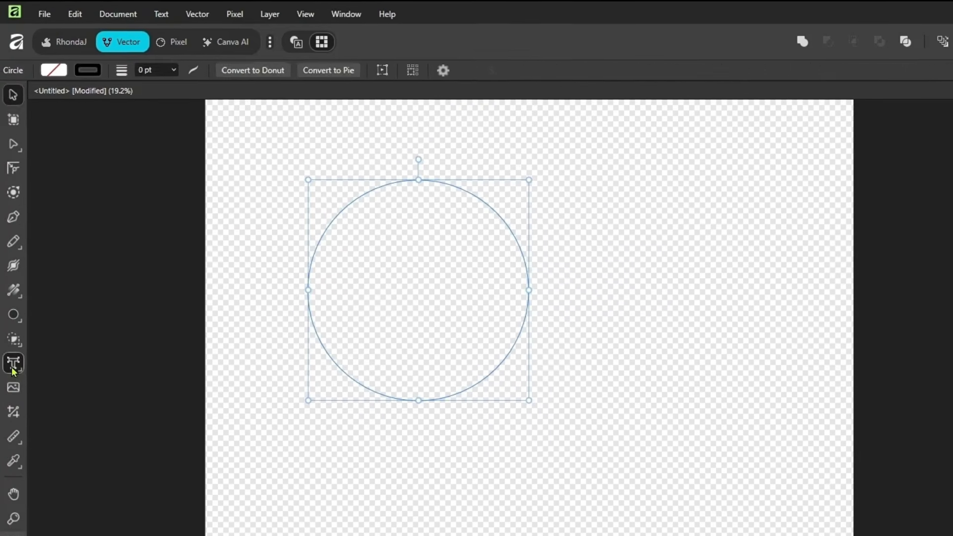
pyautogui.click(10, 278)
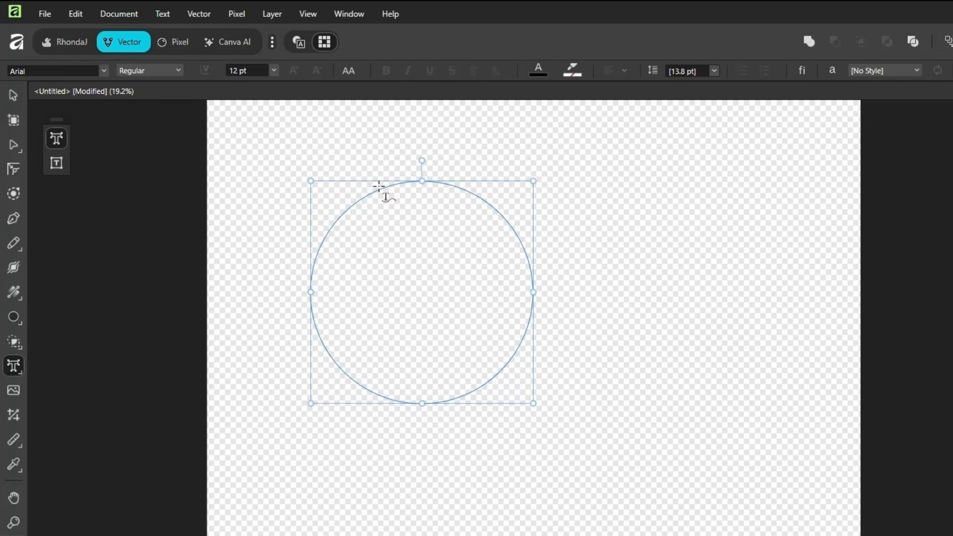
pyautogui.click(379, 187)
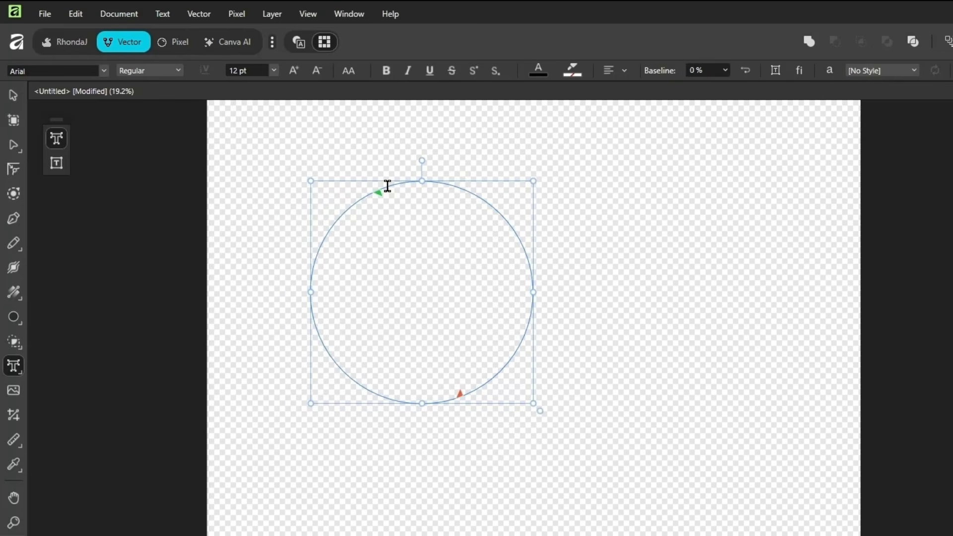
pyautogui.write('There is no strength without unity')
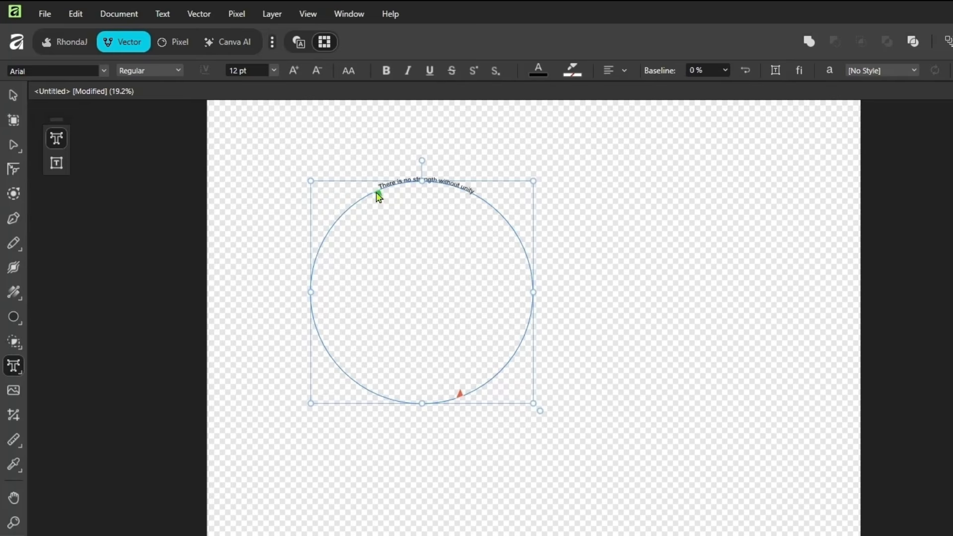
pyautogui.moveTo(474, 191); pyautogui.dragTo(370, 181)
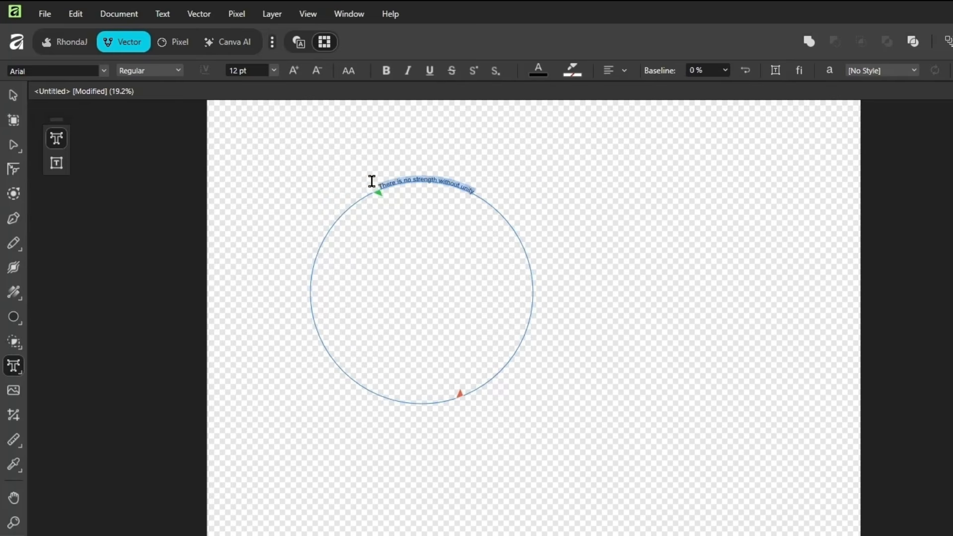
pyautogui.click(264, 74)
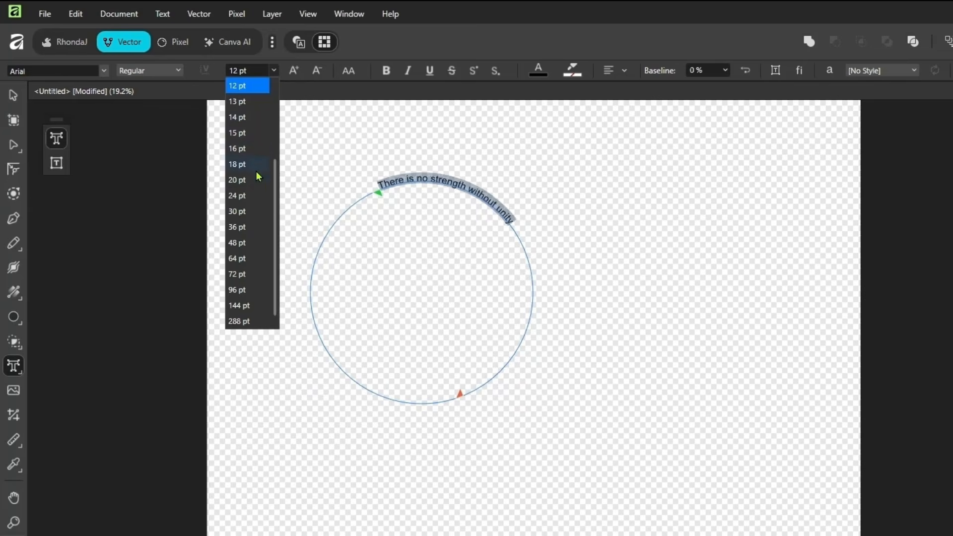
pyautogui.click(265, 214)
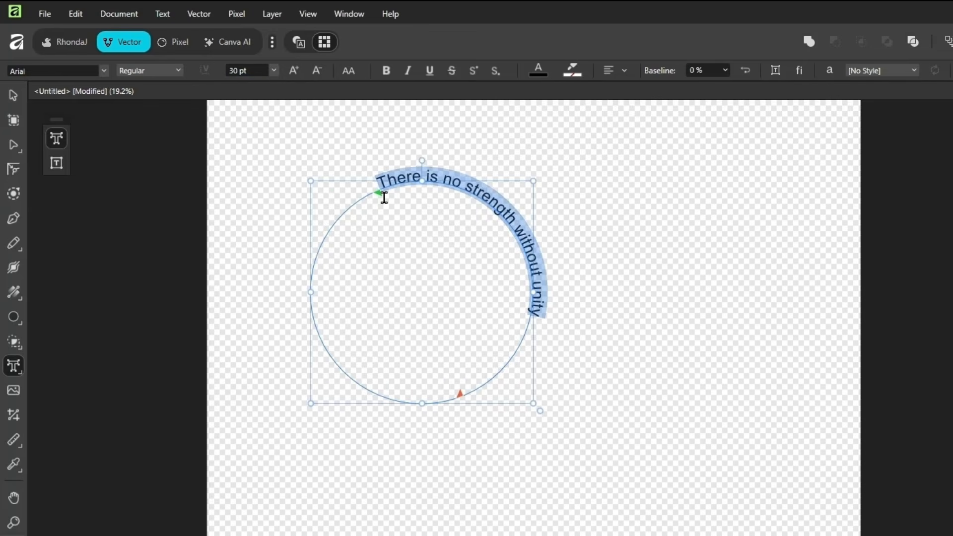
# Move the path text's start and end markers to the circle's left and right midpoints and centre-align the sentence between them
pyautogui.moveTo(378, 194); pyautogui.dragTo(313, 300)
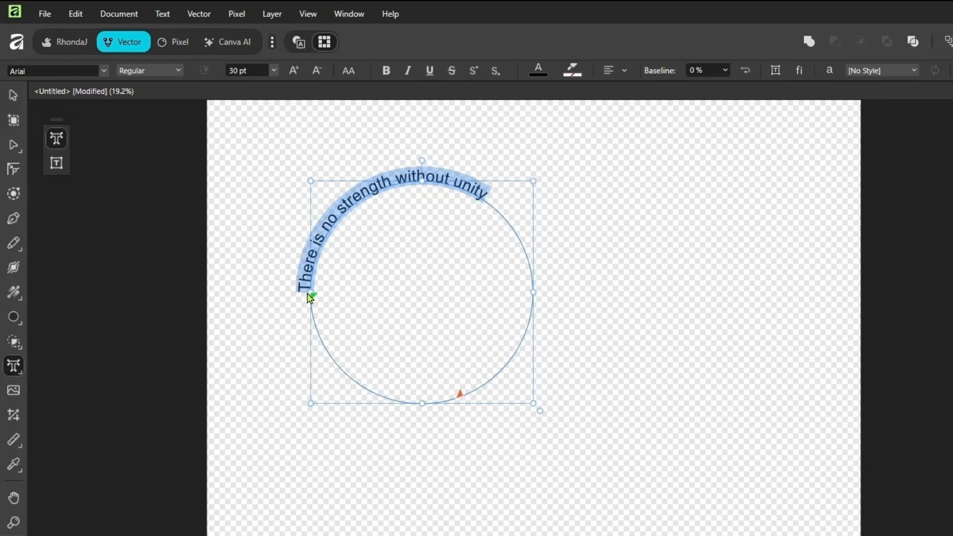
pyautogui.moveTo(459, 395); pyautogui.dragTo(536, 298)
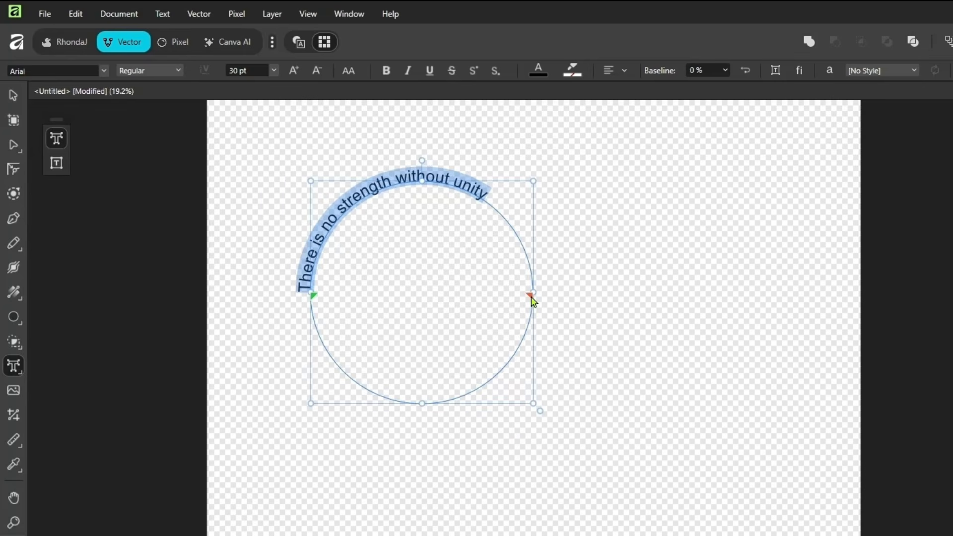
pyautogui.click(625, 72)
pyautogui.click(621, 134)
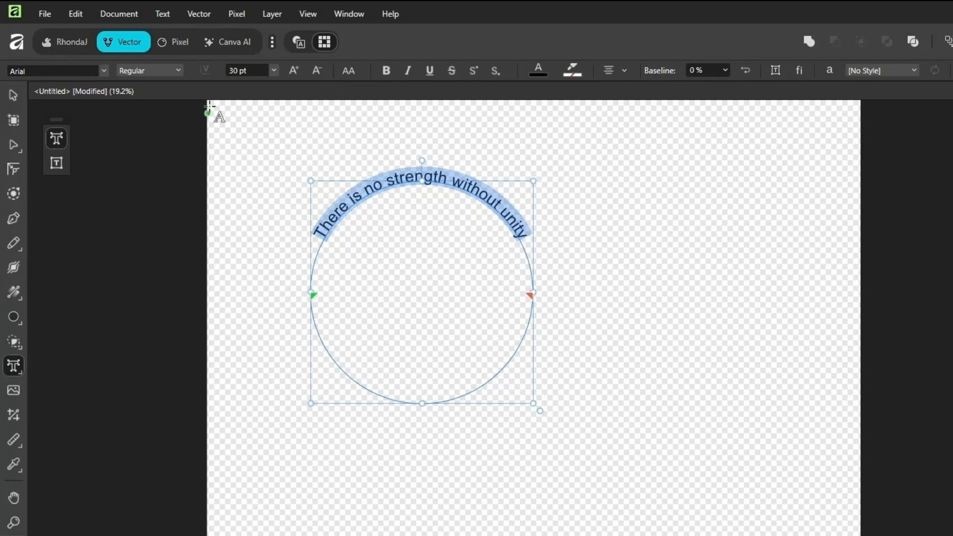
# Set the circle sentence's font size to 36 pt and clear the text highlight
pyautogui.click(273, 71)
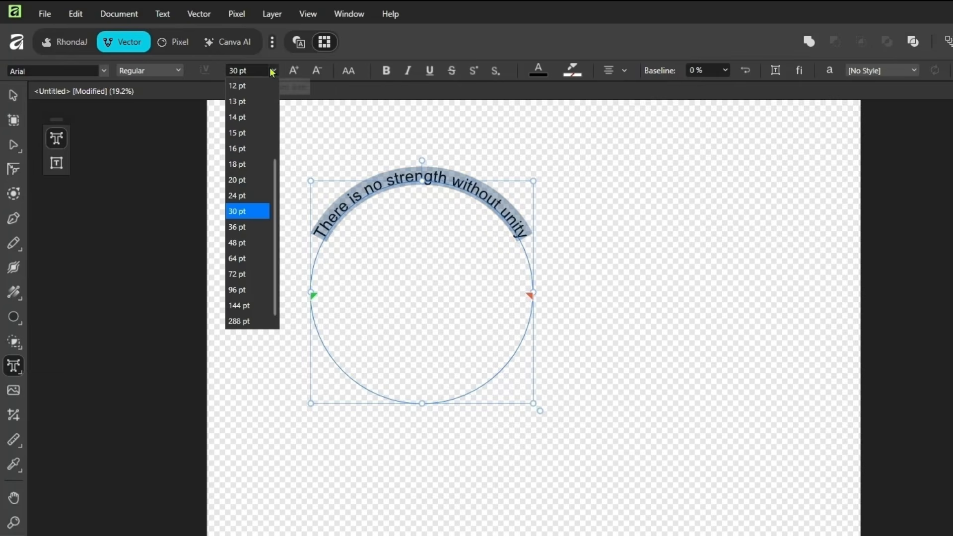
pyautogui.click(248, 228)
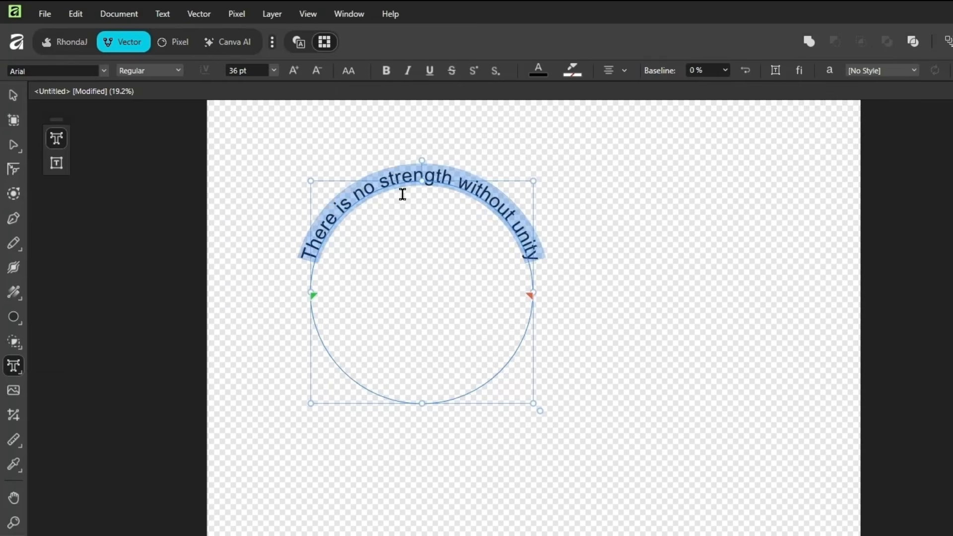
pyautogui.click(403, 194)
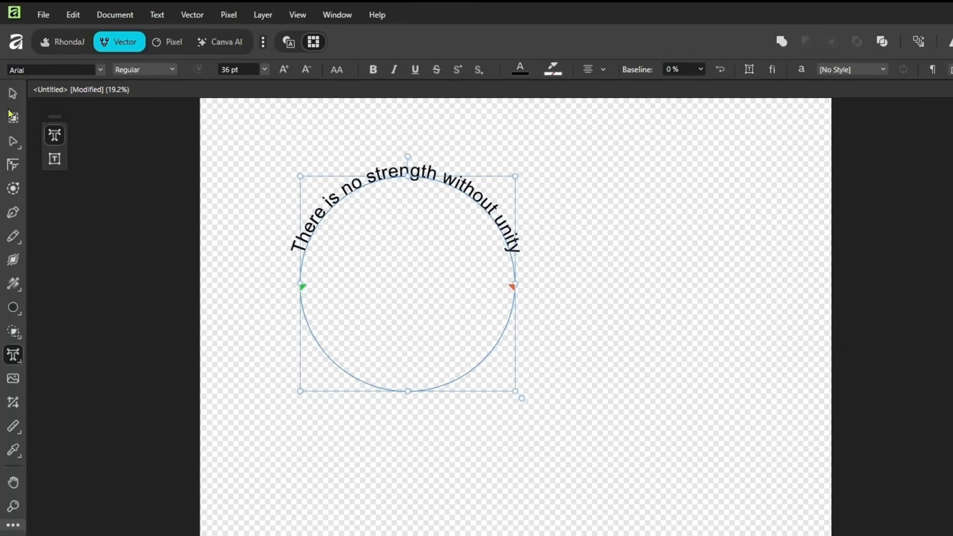
# Add "Happy St Patrick's Day" as path text along the bottom of the right circle
pyautogui.click(13, 94)
pyautogui.click(626, 175)
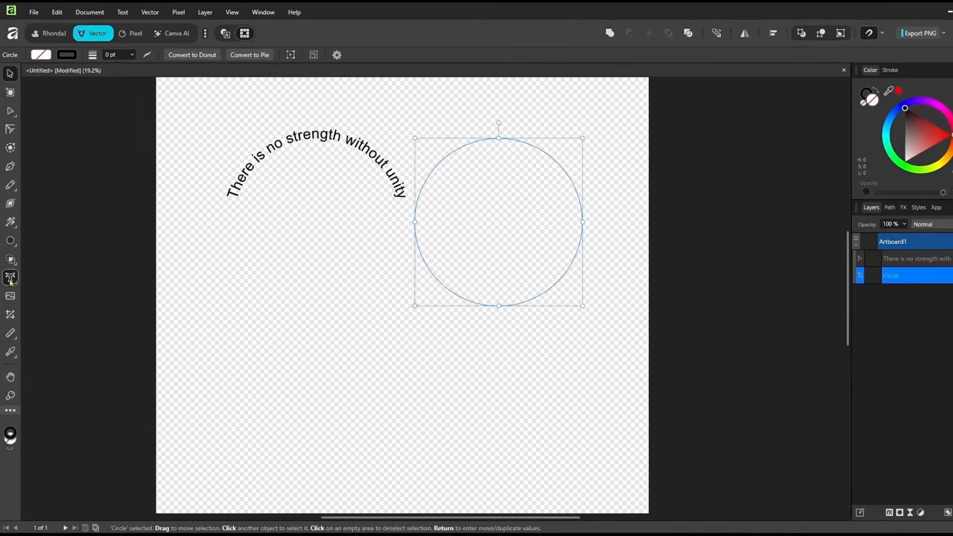
pyautogui.click(10, 278)
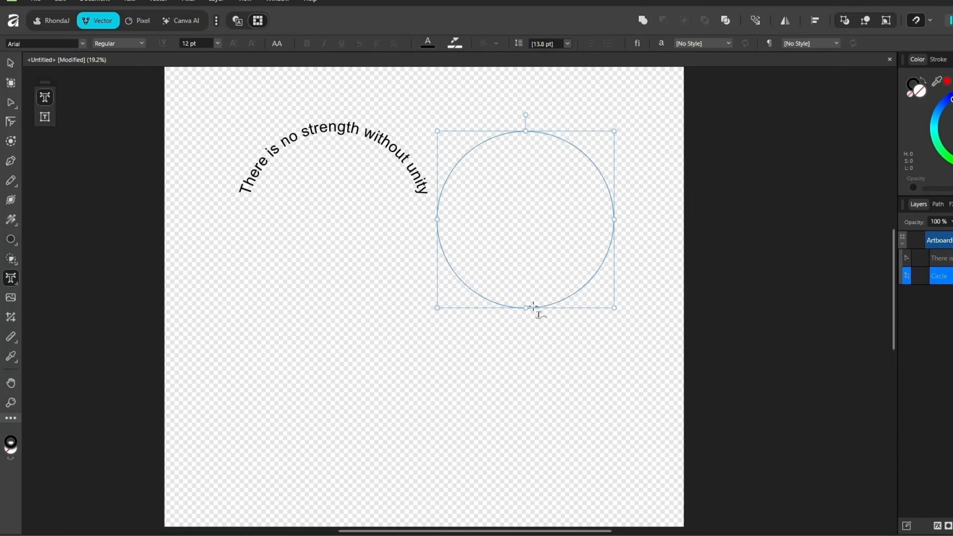
pyautogui.click(533, 308)
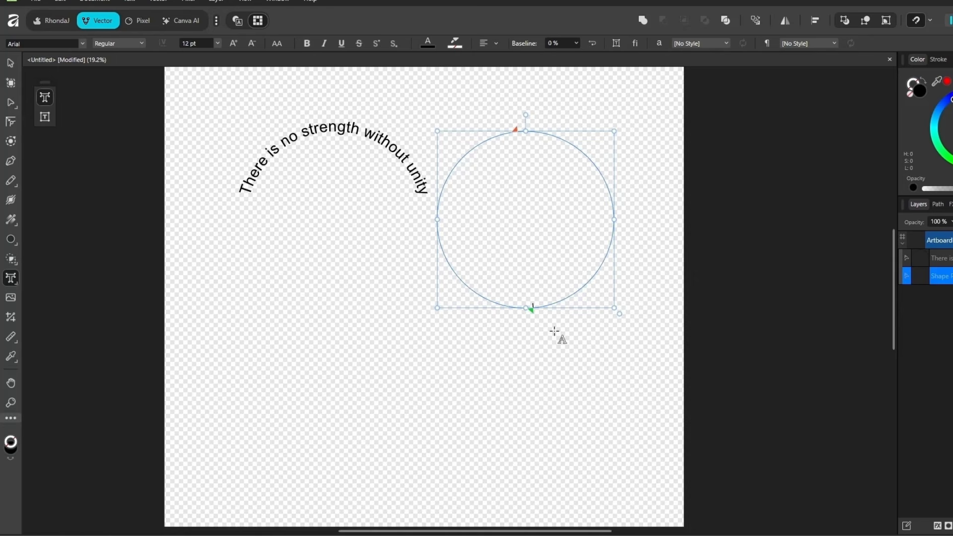
pyautogui.write("Happy St Patrick's Day")
# Move the "Happy St Patrick's Day" path text's start and end markers to its circle's left and right midpoints and centre-align the text
pyautogui.moveTo(534, 314); pyautogui.dragTo(439, 220)
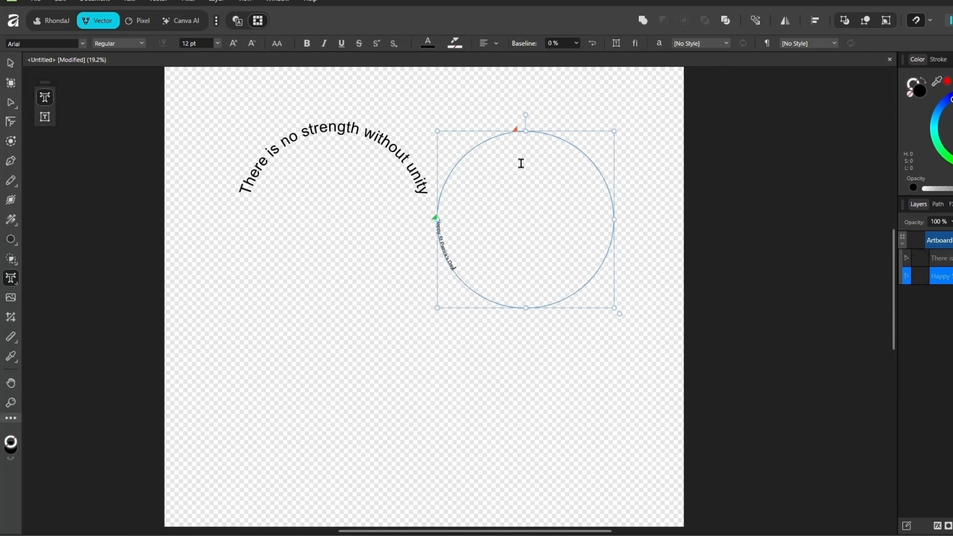
pyautogui.moveTo(517, 134); pyautogui.dragTo(617, 224)
pyautogui.moveTo(454, 268); pyautogui.dragTo(435, 219)
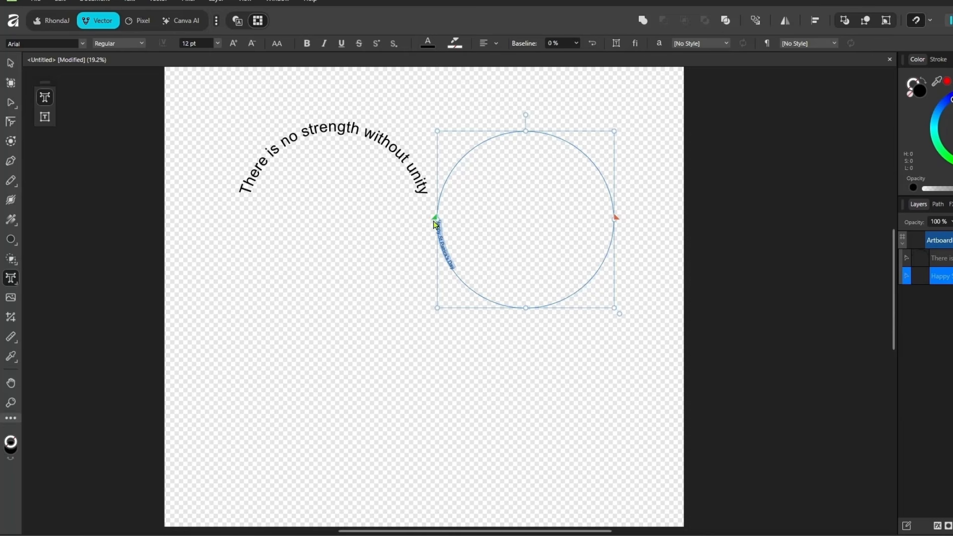
pyautogui.click(496, 50)
pyautogui.click(505, 114)
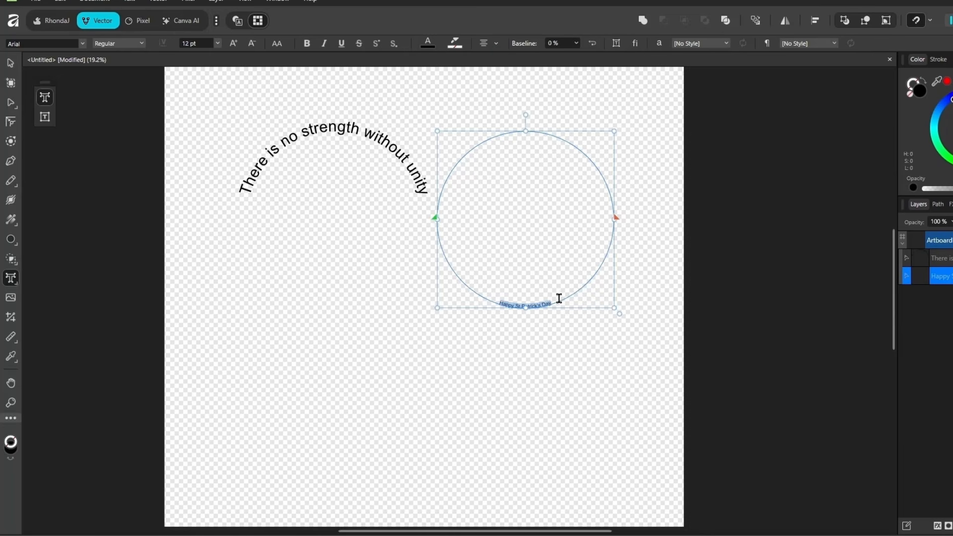
# Set the "Happy St Patrick's Day" text to 36 pt and deselect it
pyautogui.click(217, 43)
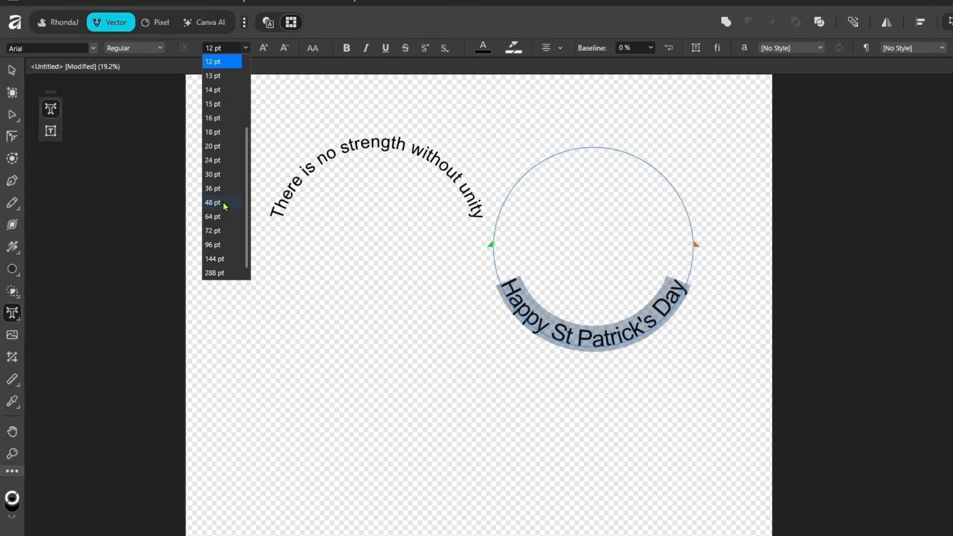
pyautogui.click(223, 190)
pyautogui.press('Escape')
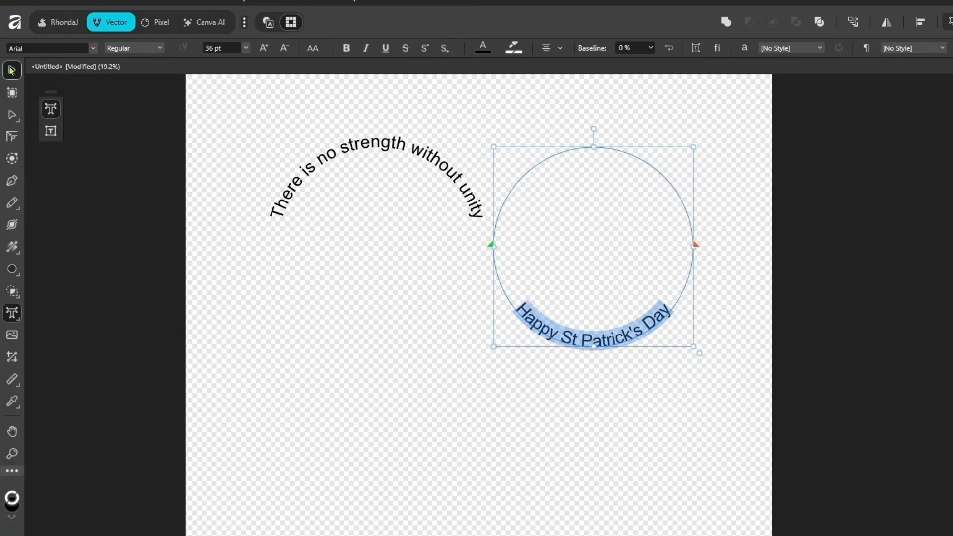
pyautogui.click(214, 103)
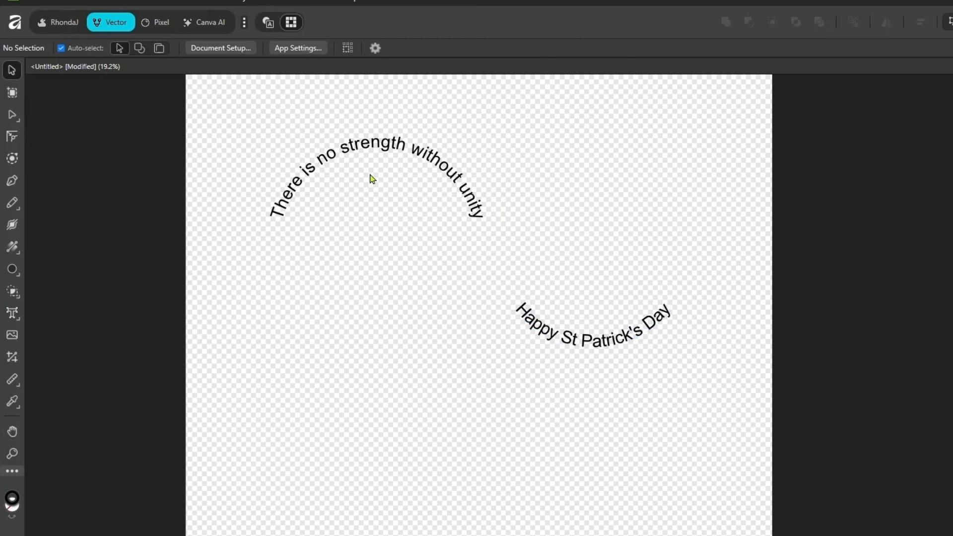
# Select both circle texts and align their centres horizontally and vertically so the circles overlap
pyautogui.moveTo(216, 87); pyautogui.dragTo(709, 387)
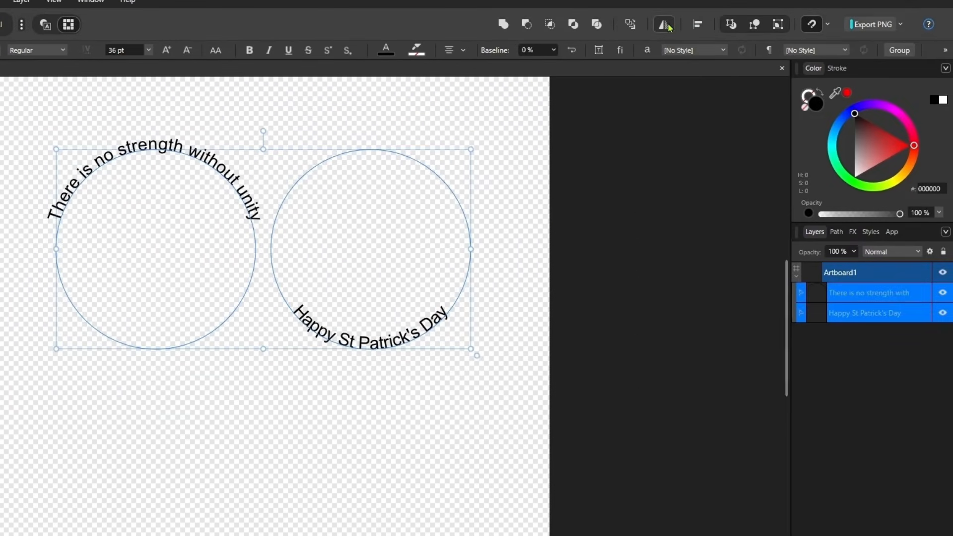
pyautogui.click(697, 24)
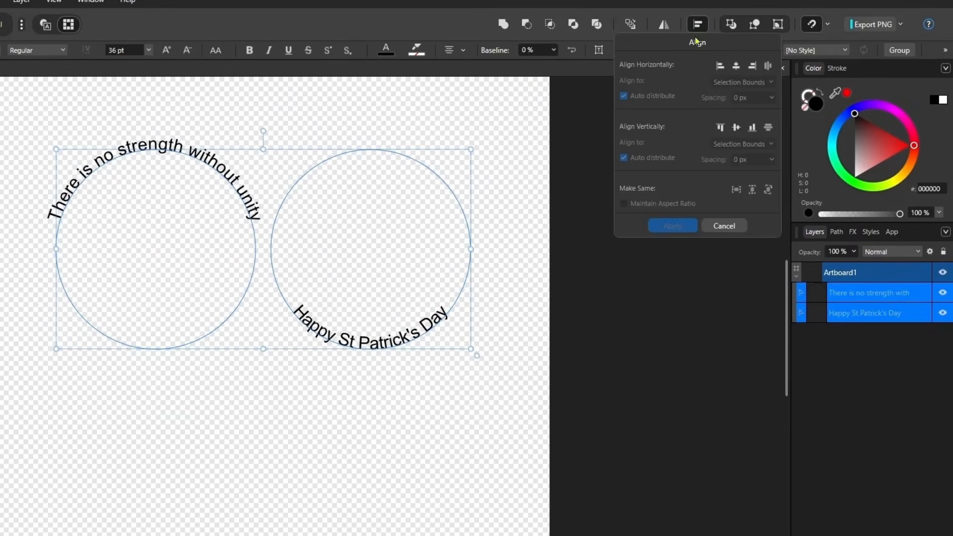
pyautogui.click(737, 67)
pyautogui.click(737, 127)
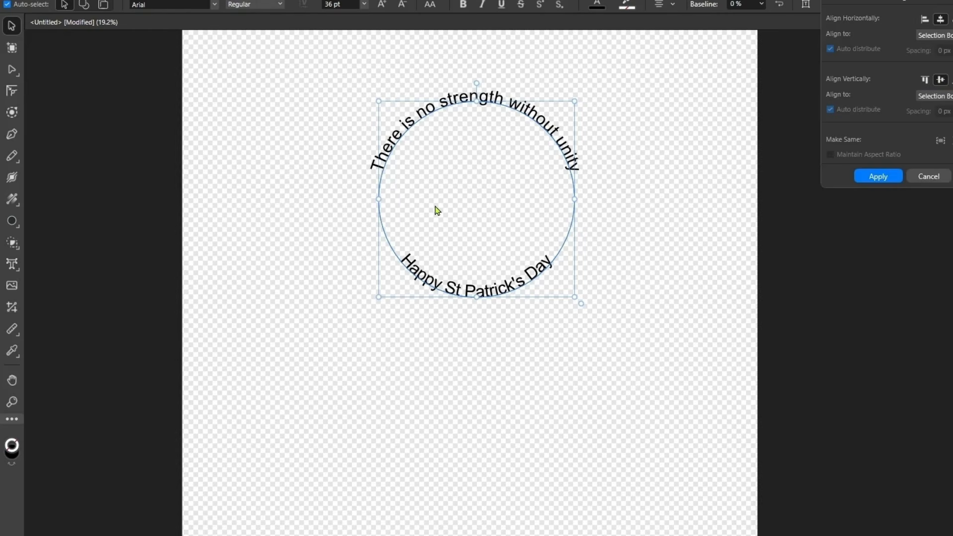
# Move the "There is no strength without unity" circle text up and to the left, away from the other text's circle
pyautogui.click(501, 287)
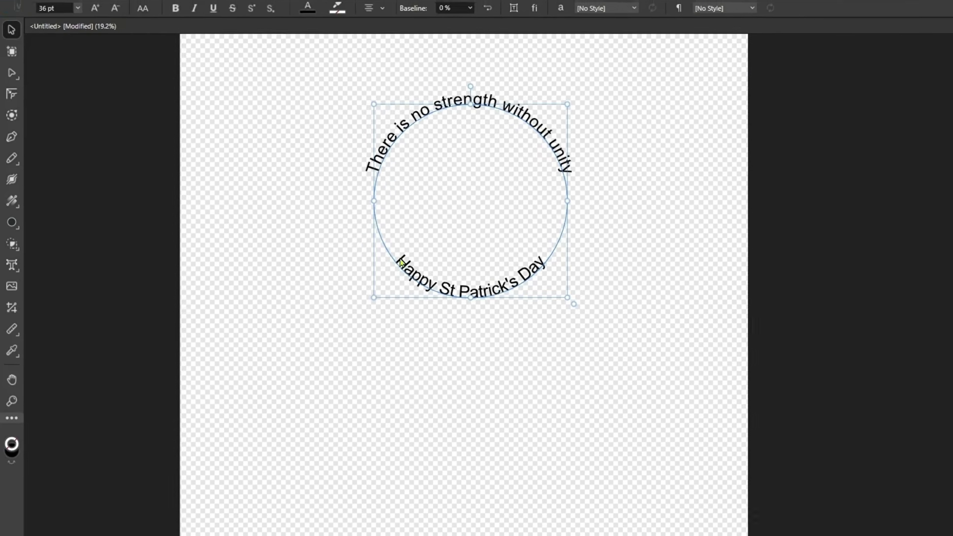
pyautogui.click(12, 264)
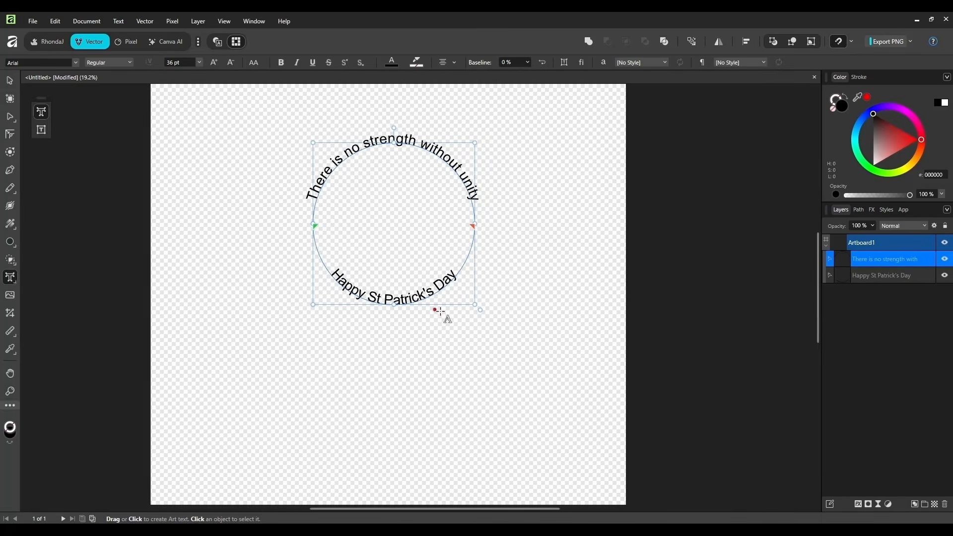
pyautogui.press('Escape')
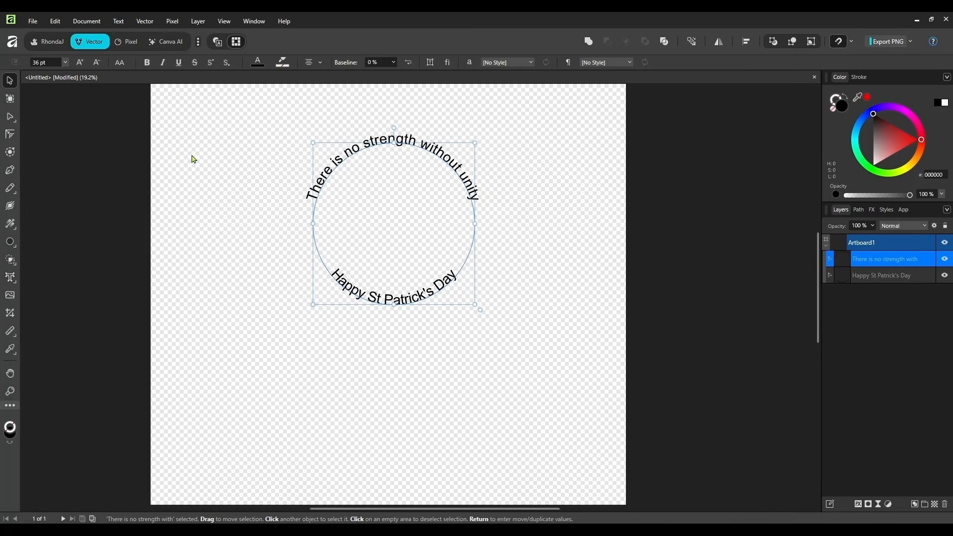
pyautogui.moveTo(315, 210); pyautogui.dragTo(160, 177)
# Set the baseline offset of the "Happy St Patrick's Day" path text to 81% so it sits outside its circle
pyautogui.click(399, 304)
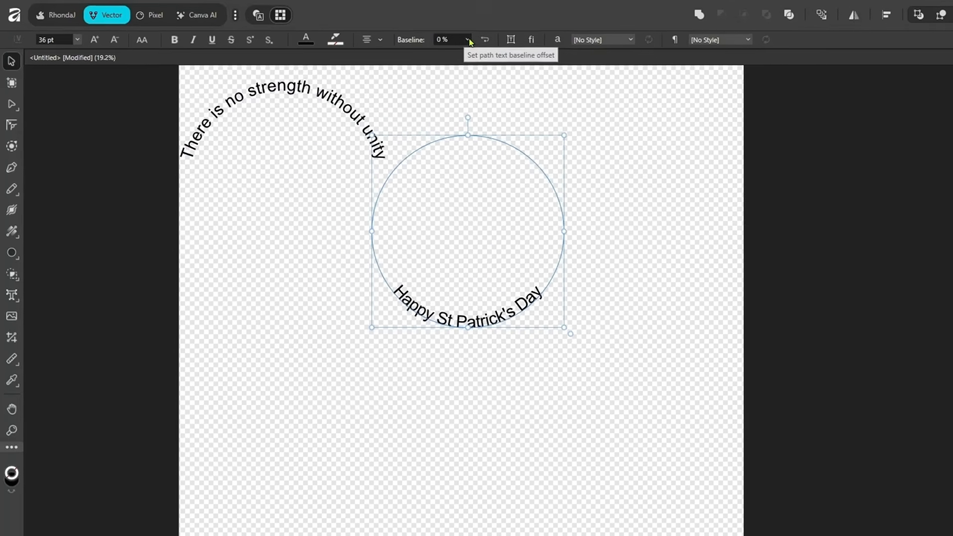
pyautogui.click(393, 63)
pyautogui.moveTo(480, 56); pyautogui.dragTo(526, 75)
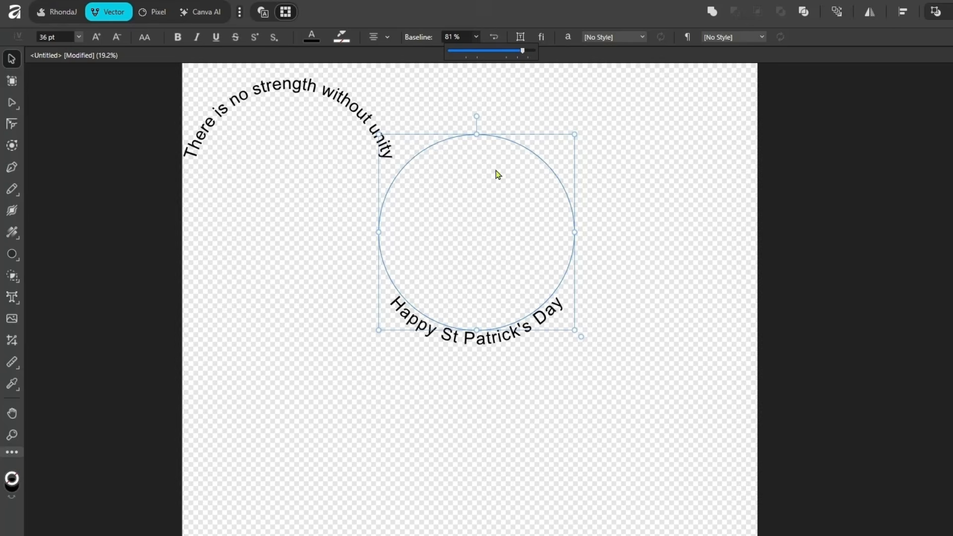
pyautogui.click(202, 96)
# Select the two separated circle texts and centre them on each other horizontally and vertically within the selection bounds
pyautogui.moveTo(141, 64); pyautogui.dragTo(651, 390)
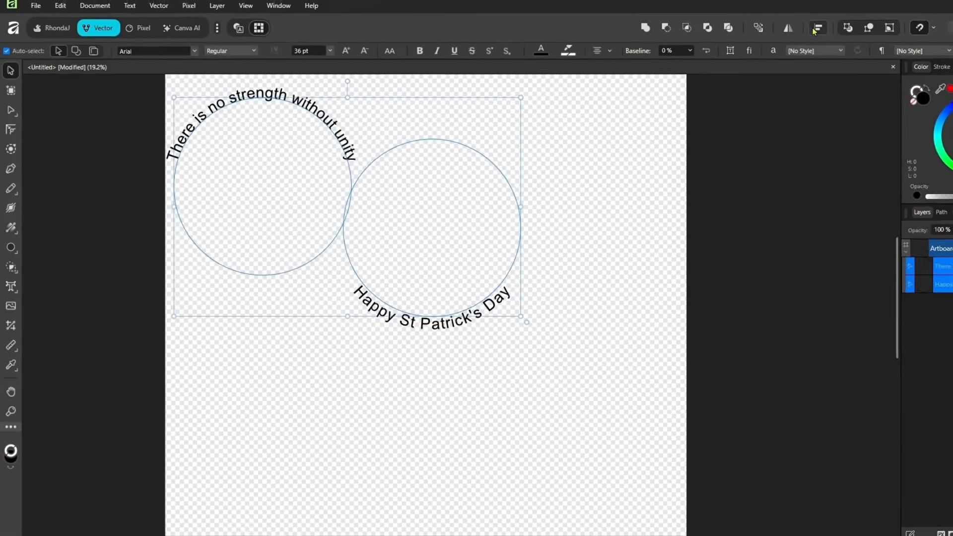
pyautogui.click(902, 12)
pyautogui.click(777, 75)
pyautogui.click(777, 125)
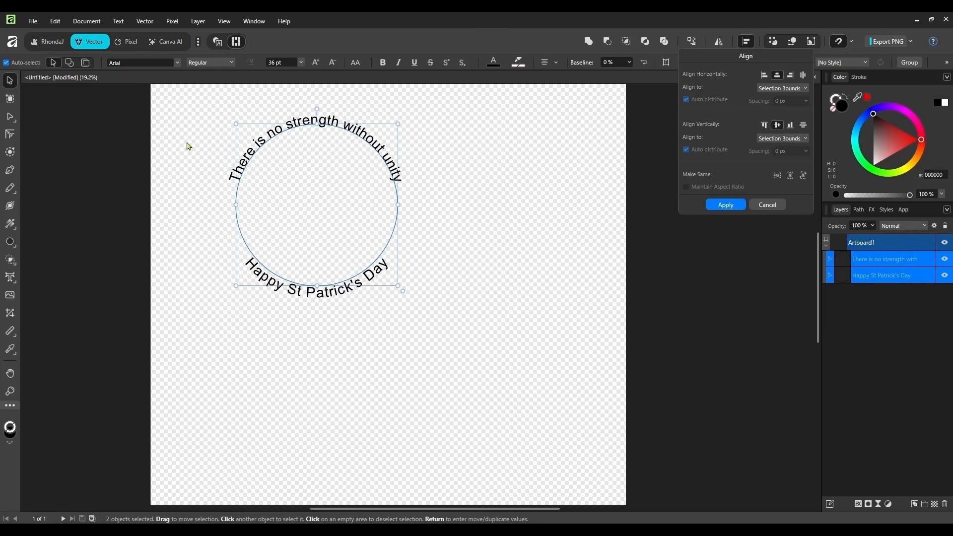
pyautogui.moveTo(180, 93); pyautogui.dragTo(446, 336)
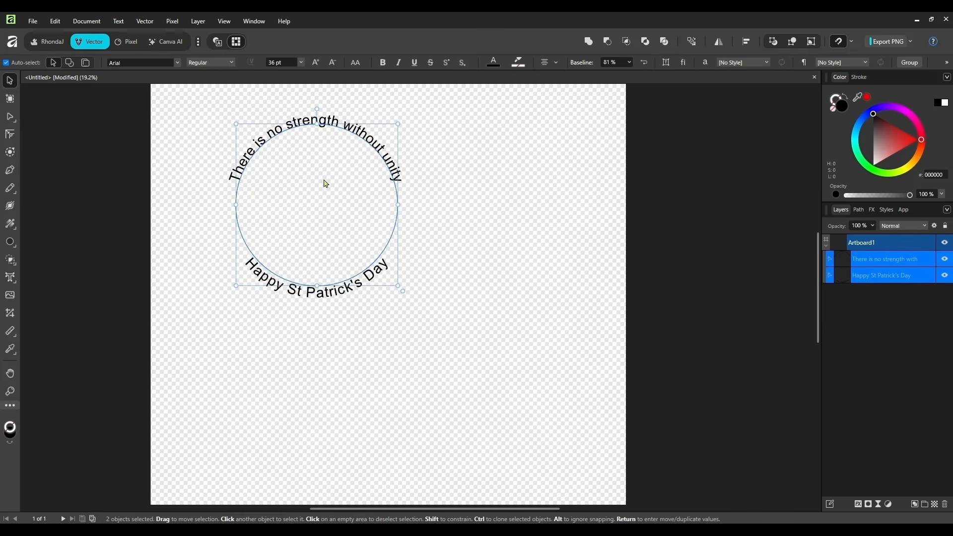
pyautogui.click(322, 130)
pyautogui.moveTo(323, 130); pyautogui.dragTo(390, 206)
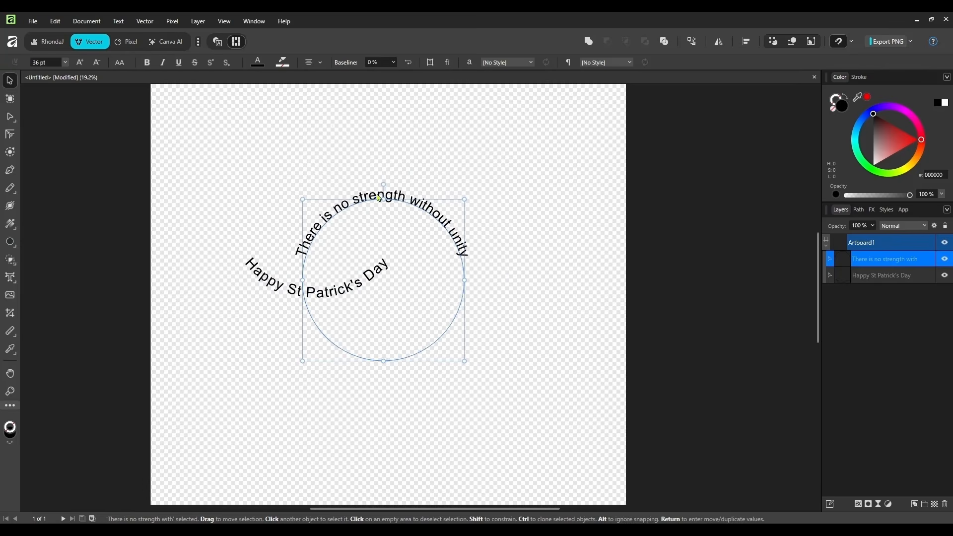
# Move both circle texts together to the middle of the artboard's width, slightly below its centre, and deselect them
pyautogui.moveTo(165, 98); pyautogui.dragTo(474, 366)
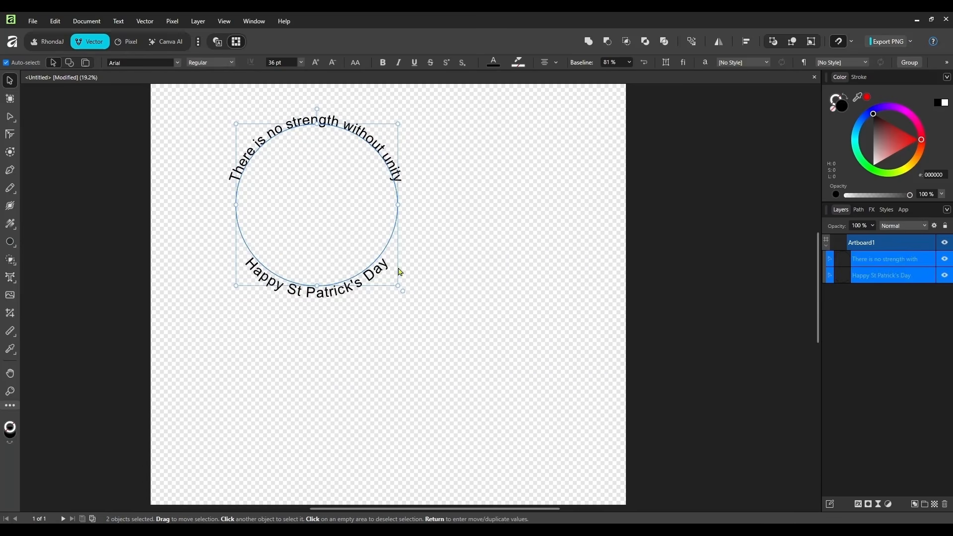
pyautogui.moveTo(394, 183); pyautogui.dragTo(465, 293)
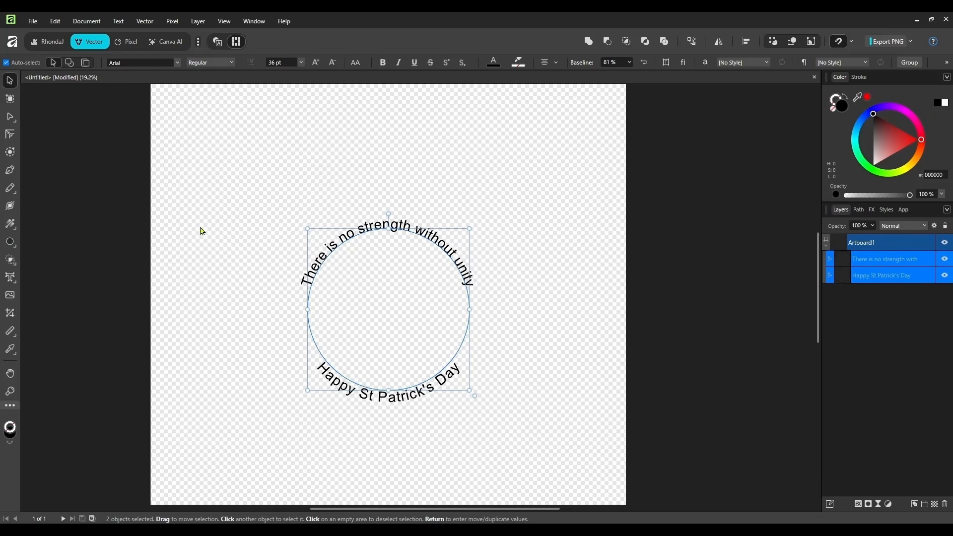
pyautogui.click(45, 305)
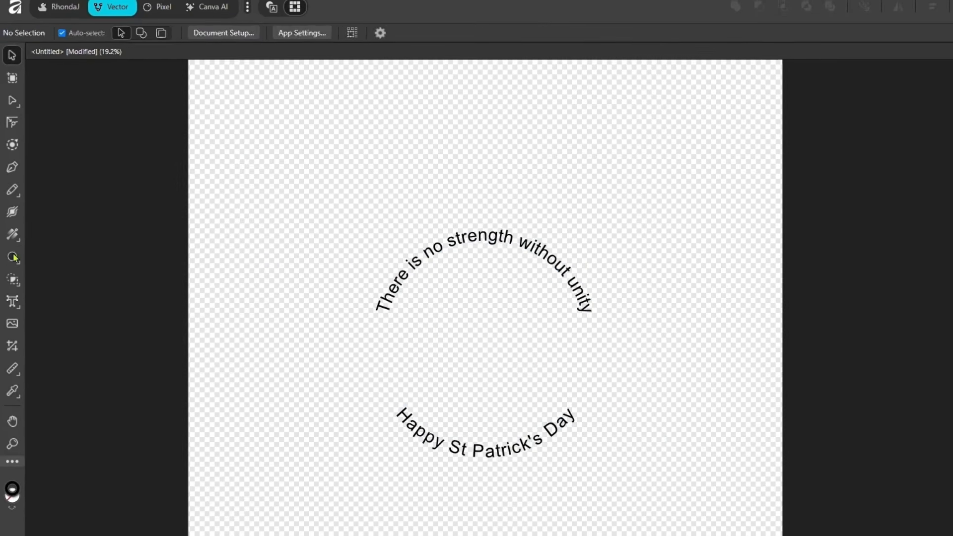
# Draw a circle with a 5.7 pt black outline and centre it just inside the two curved sentences
pyautogui.click(11, 243)
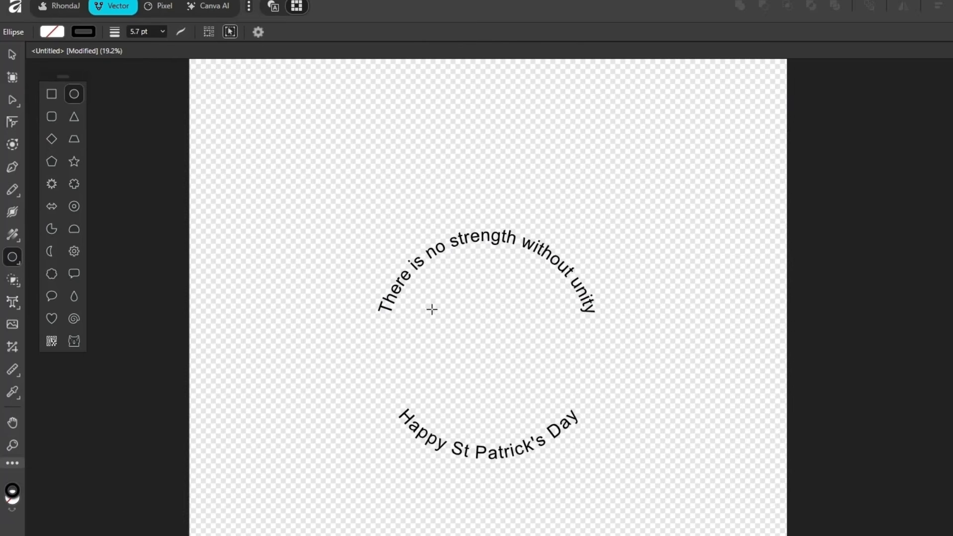
pyautogui.moveTo(414, 286); pyautogui.dragTo(619, 459)
pyautogui.click(13, 55)
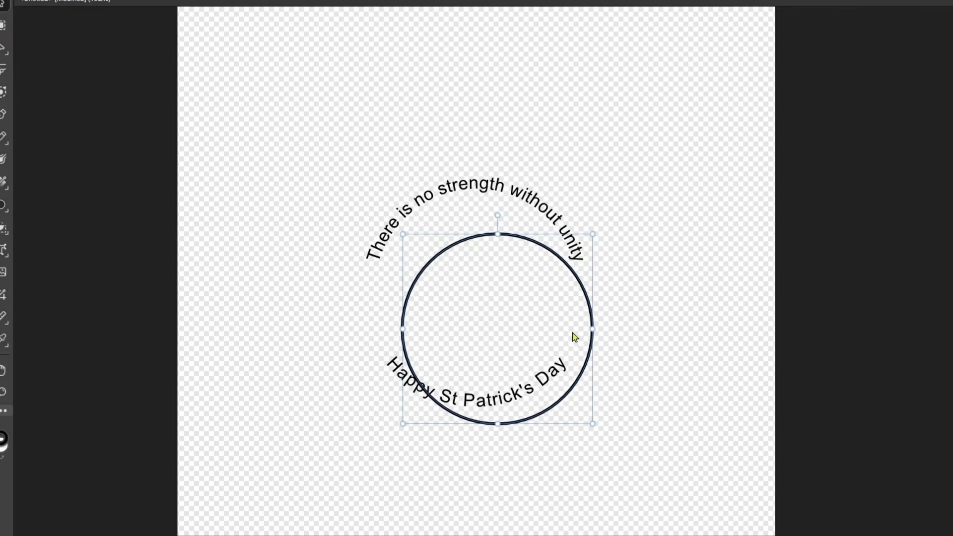
pyautogui.moveTo(601, 407); pyautogui.dragTo(581, 367)
pyautogui.moveTo(565, 299); pyautogui.dragTo(565, 299)
pyautogui.click(690, 326)
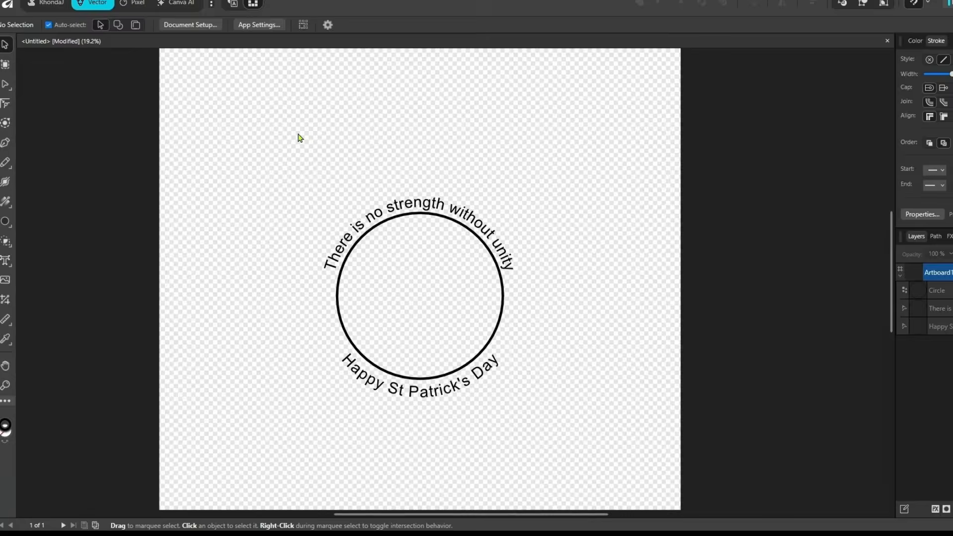
# Select the outlined circle and both curved texts, convert them to curves, and clear the selection
pyautogui.moveTo(277, 69); pyautogui.dragTo(685, 474)
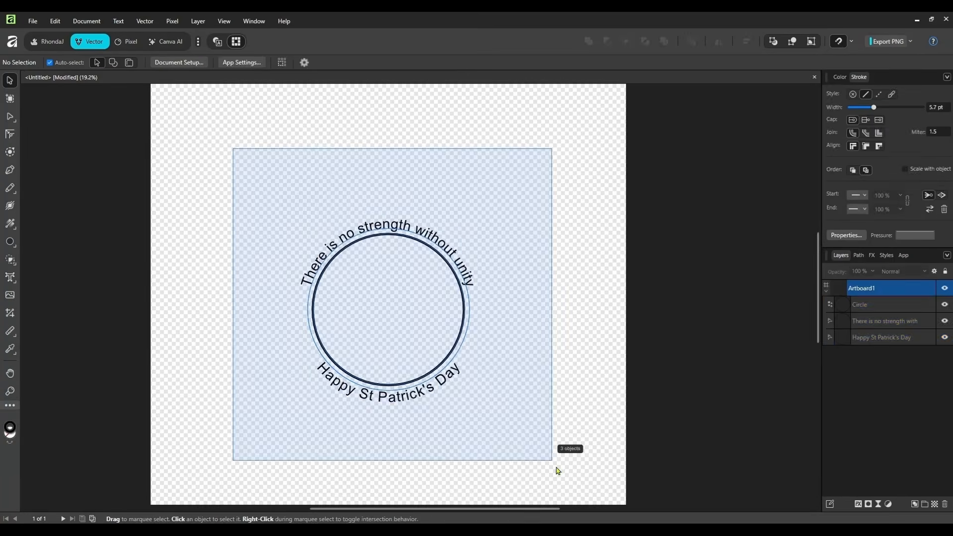
pyautogui.moveTo(558, 471); pyautogui.dragTo(548, 455)
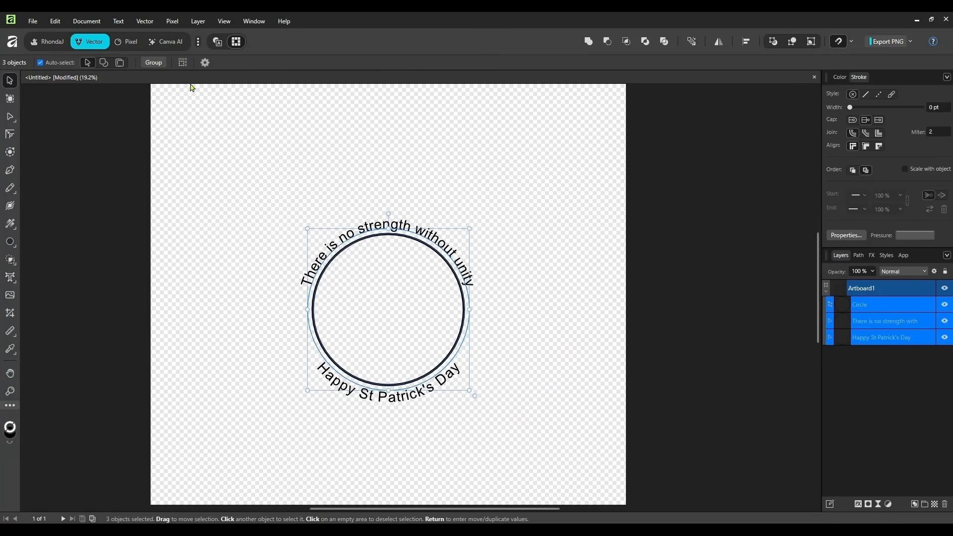
pyautogui.click(140, 21)
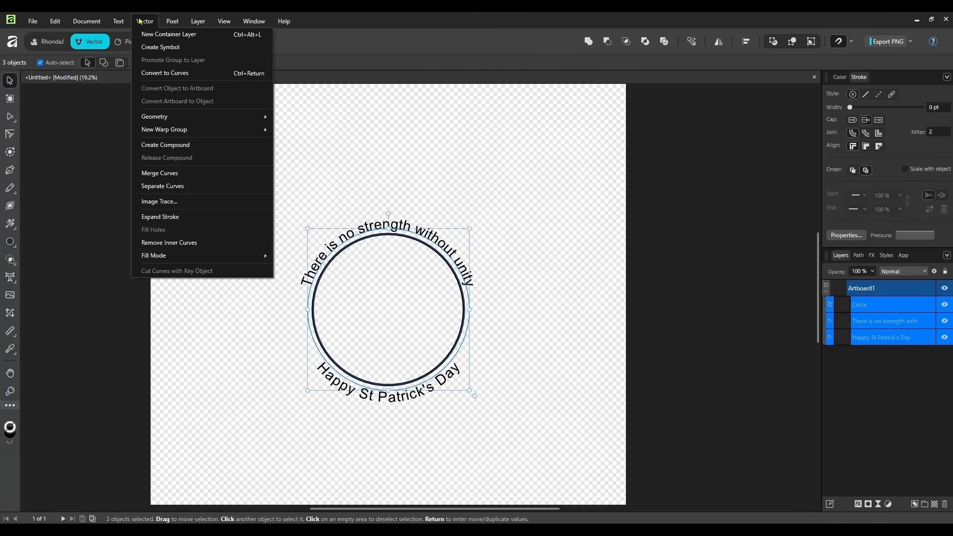
pyautogui.click(153, 73)
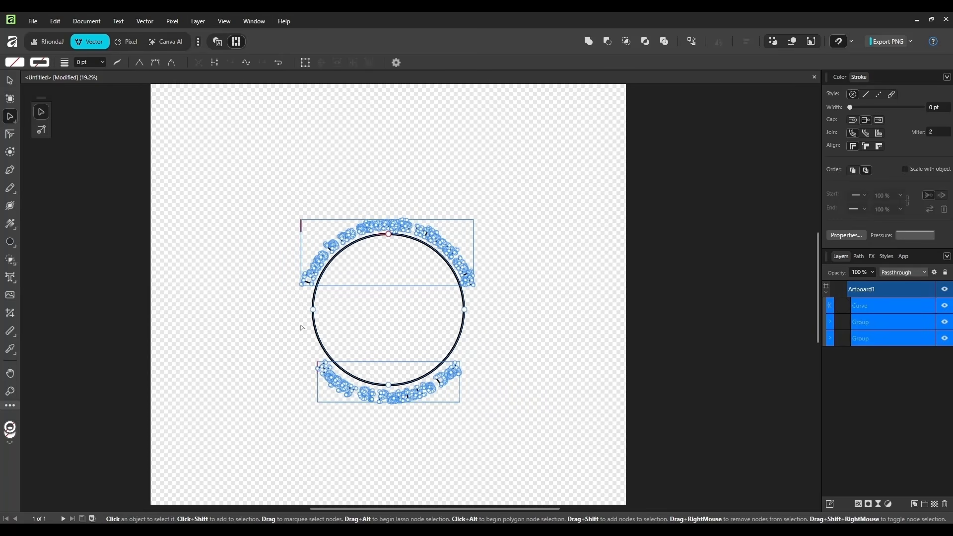
pyautogui.click(519, 345)
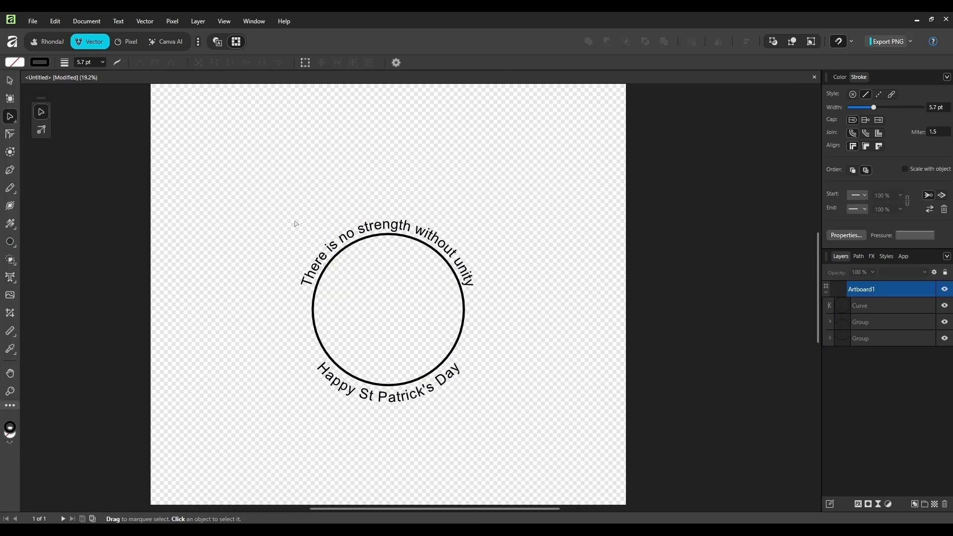
# Move the outlined circle up and to the right, clear of the text, and merge the two curved sentence groups with the Add operation
pyautogui.moveTo(329, 270); pyautogui.dragTo(494, 228)
pyautogui.click(461, 338)
pyautogui.click(460, 338)
pyautogui.click(9, 80)
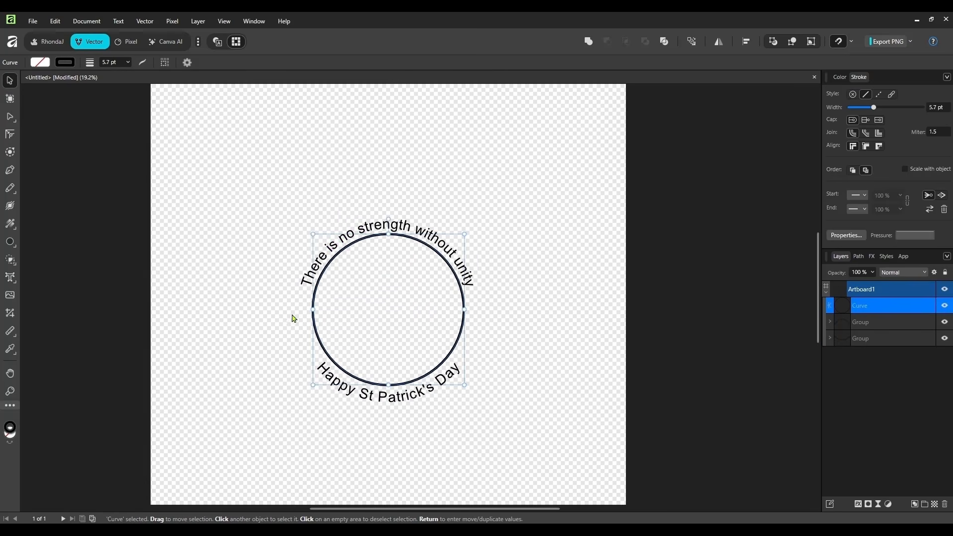
pyautogui.moveTo(321, 323); pyautogui.dragTo(559, 197)
pyautogui.moveTo(232, 184); pyautogui.dragTo(549, 464)
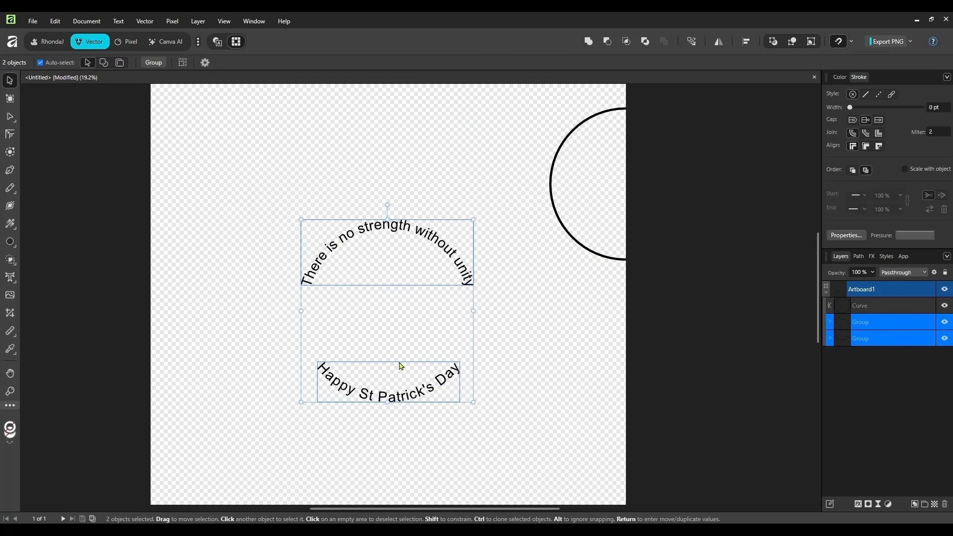
pyautogui.click(588, 43)
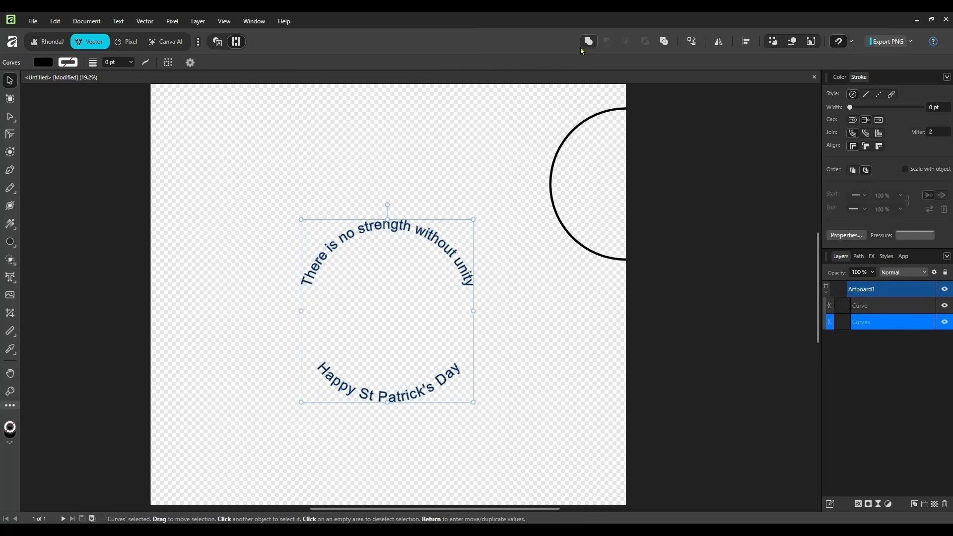
# Move the outlined circle back inside the curved sentences, centre it between them, and clear the selection
pyautogui.moveTo(574, 245); pyautogui.dragTo(340, 371)
pyautogui.click(430, 394)
pyautogui.moveTo(424, 394)
pyautogui.mouseDown()
pyautogui.moveTo(374, 366)
pyautogui.moveTo(406, 406)
pyautogui.moveTo(426, 412)
pyautogui.mouseUp()
pyautogui.click(223, 190)
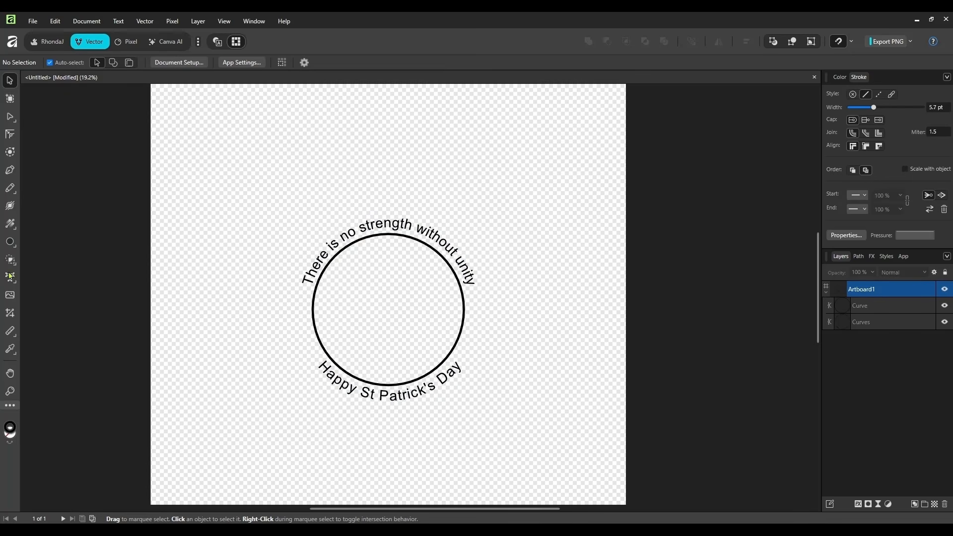
# Draw a pentagon in the artboard's upper left and set "There is no strength without unity" along its outline as path text
pyautogui.click(10, 242)
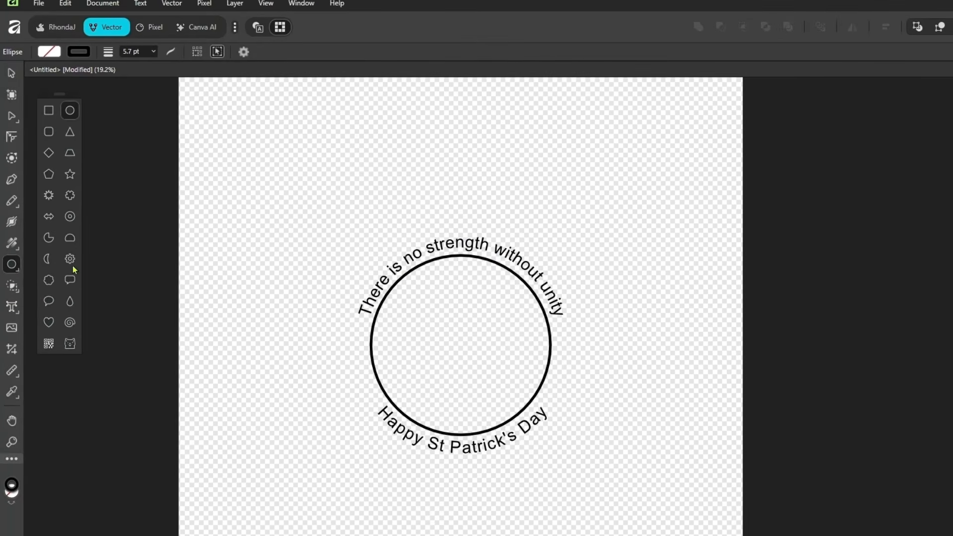
pyautogui.click(49, 174)
pyautogui.moveTo(225, 112); pyautogui.dragTo(403, 293)
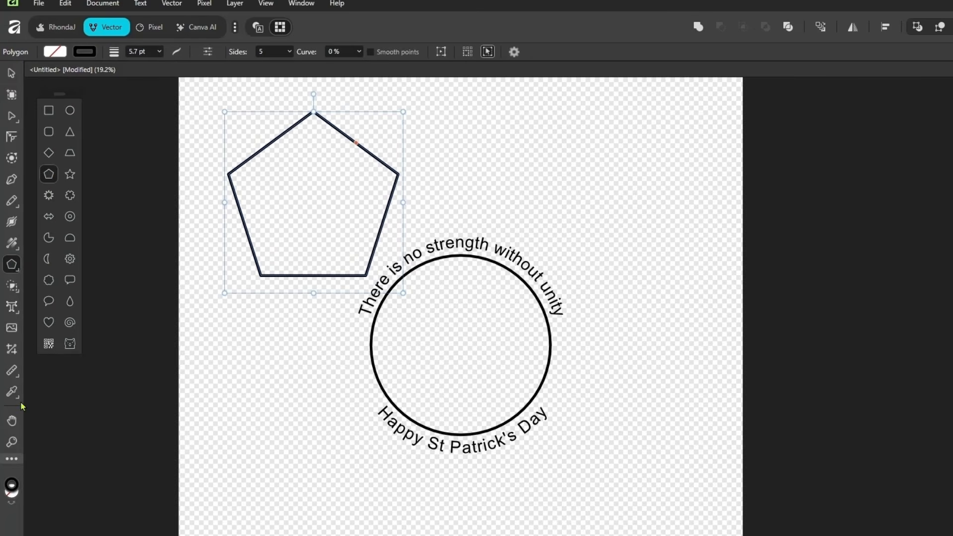
pyautogui.click(11, 307)
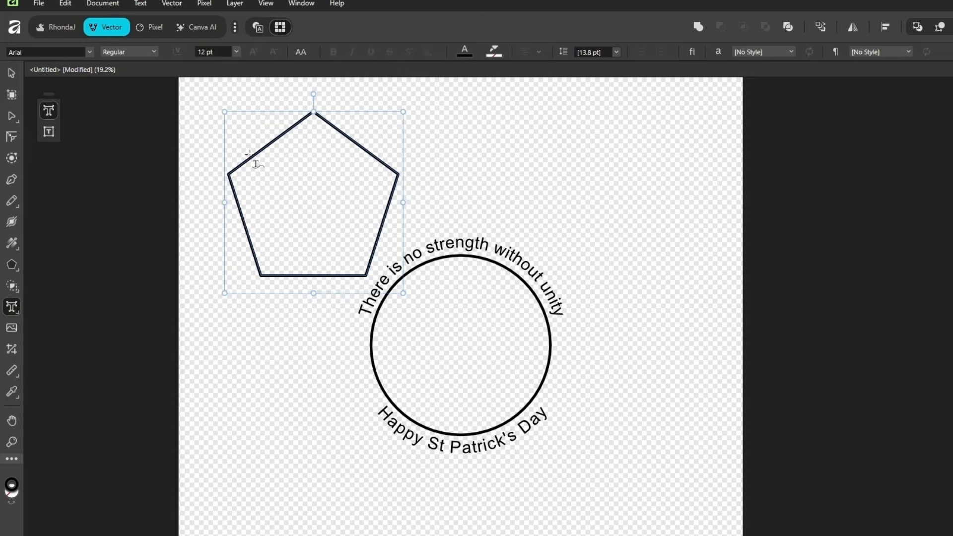
pyautogui.click(250, 156)
pyautogui.write('There is no strength without unity')
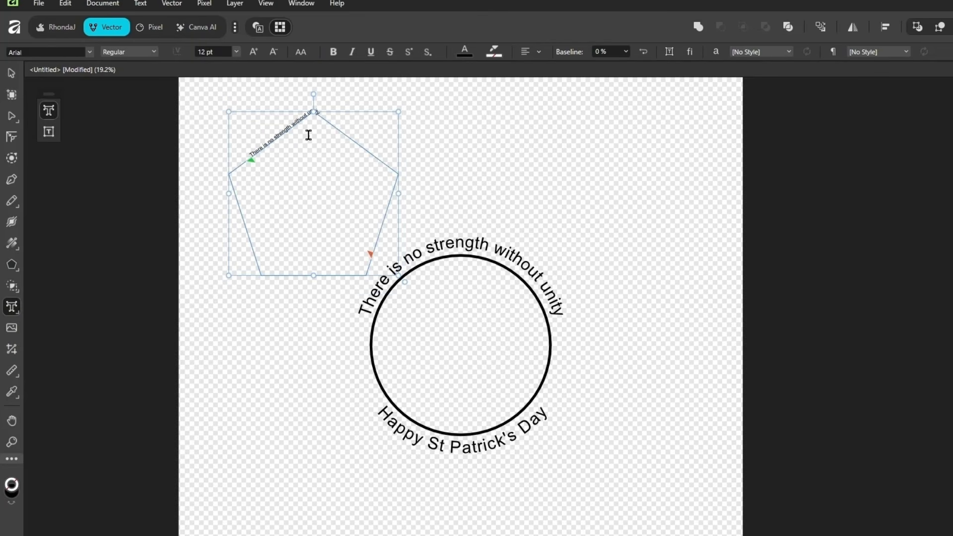
# Set the pentagon sentence's font size to 30 pt and shift its path start slightly so the words break at the corners
pyautogui.moveTo(247, 152); pyautogui.dragTo(329, 114)
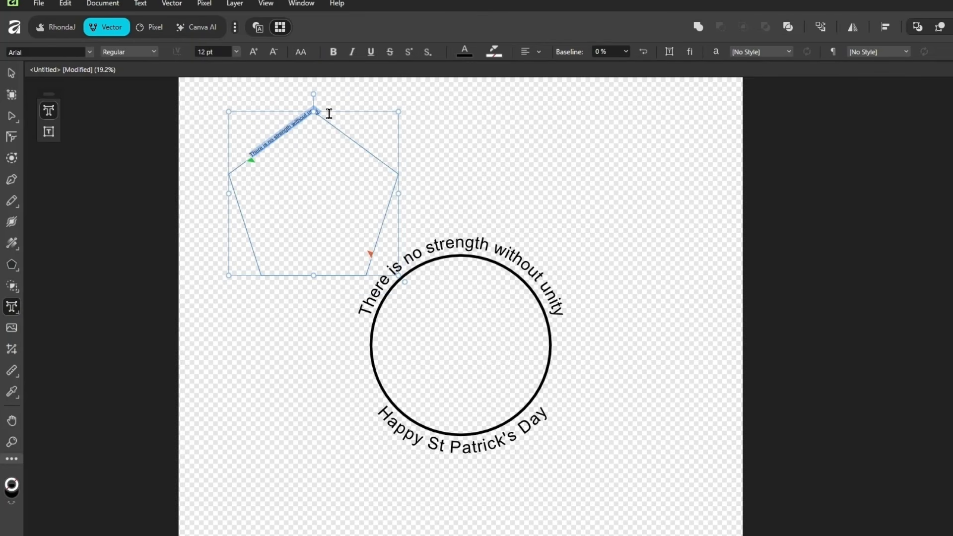
pyautogui.click(236, 51)
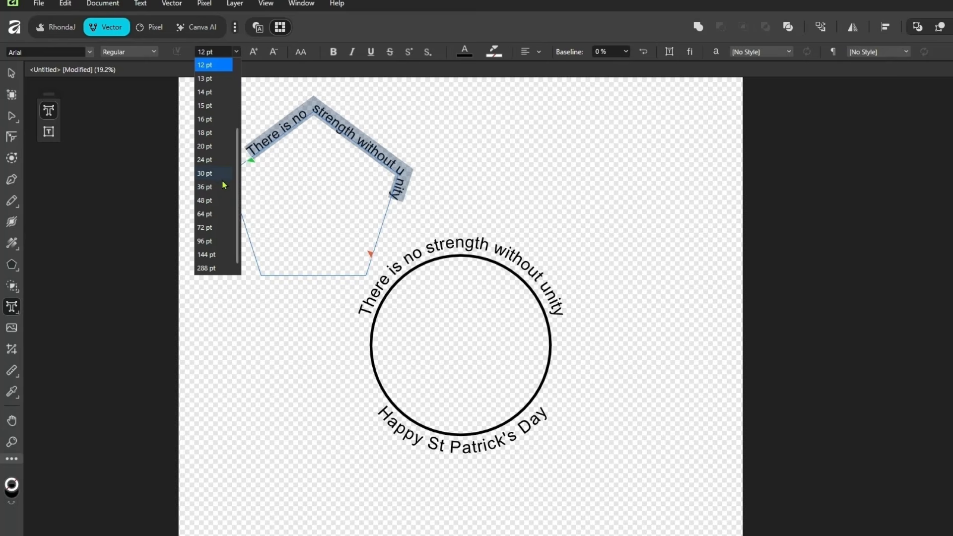
pyautogui.click(223, 178)
pyautogui.moveTo(251, 161); pyautogui.dragTo(271, 177)
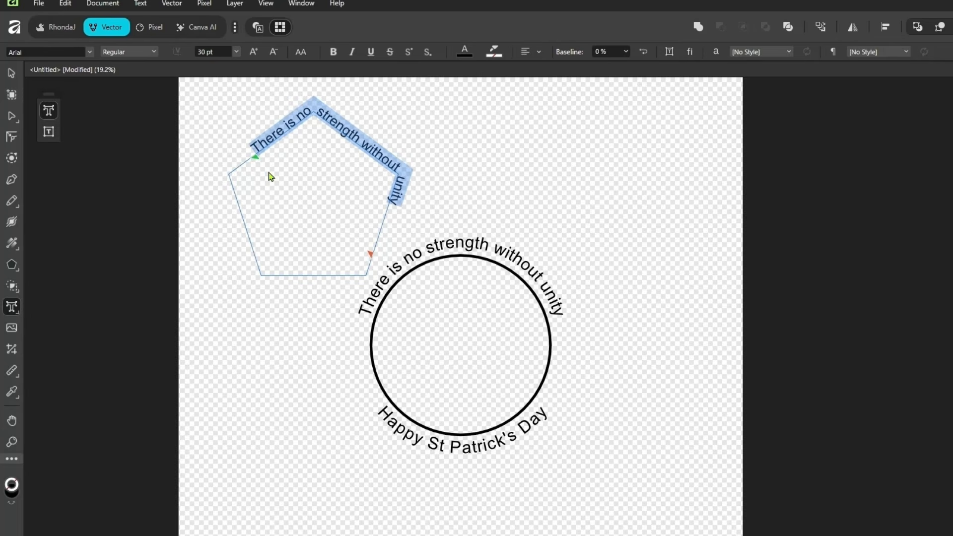
pyautogui.click(436, 144)
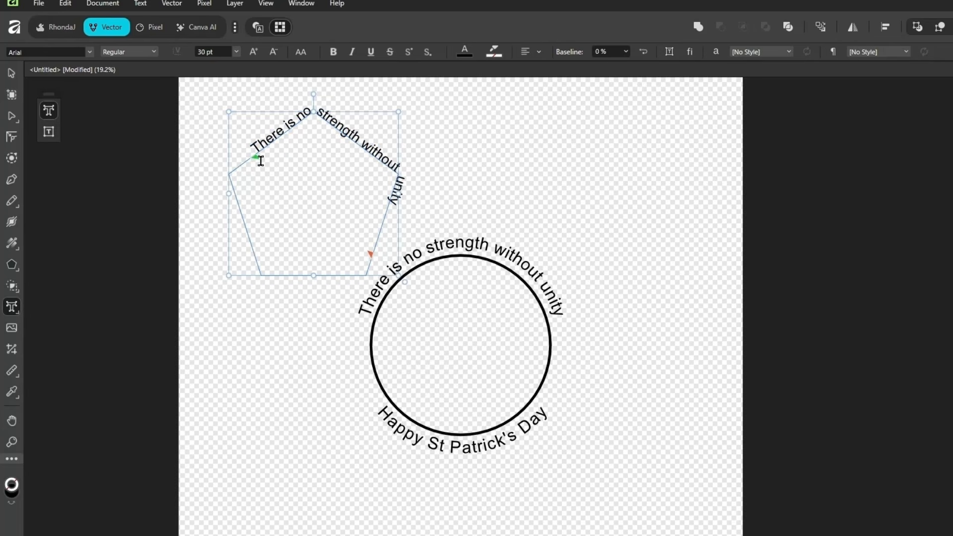
# Copy the whole sentence on the pentagon path and clear the selection
pyautogui.moveTo(251, 144); pyautogui.dragTo(395, 204)
pyautogui.hotkey('ctrl', 'c')
pyautogui.click(224, 106)
pyautogui.click(11, 74)
pyautogui.click(451, 178)
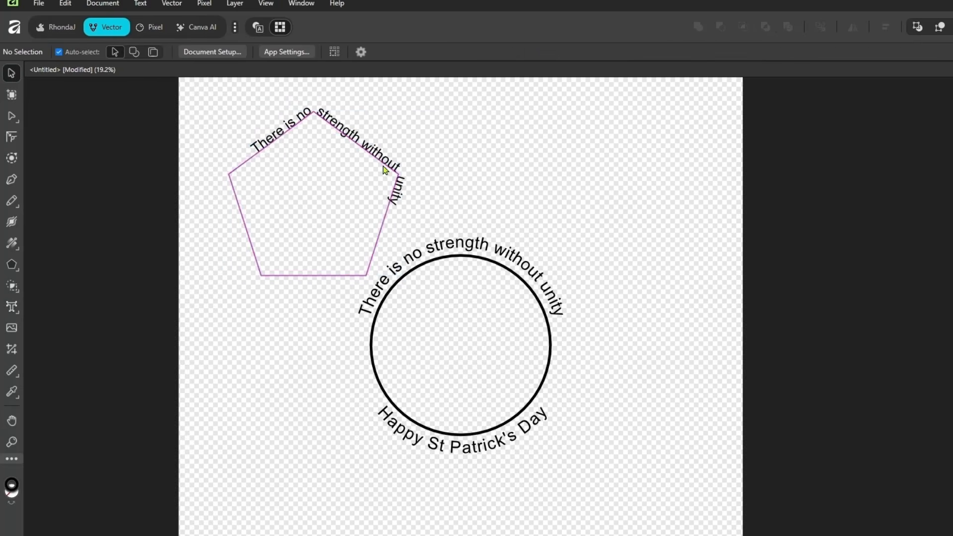
# Convert the pentagon sentence to curves, merge all its letters with the Add operation, and deselect them
pyautogui.click(328, 126)
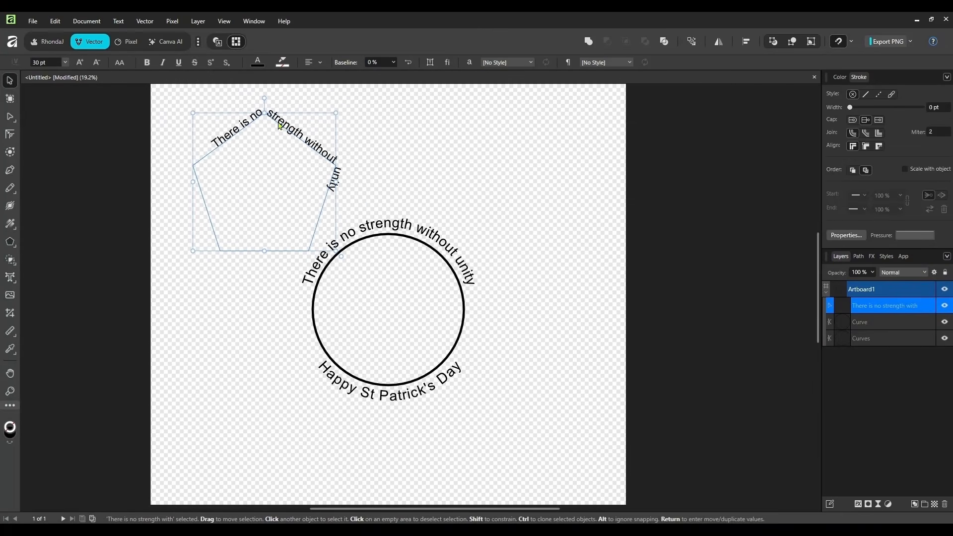
pyautogui.click(145, 21)
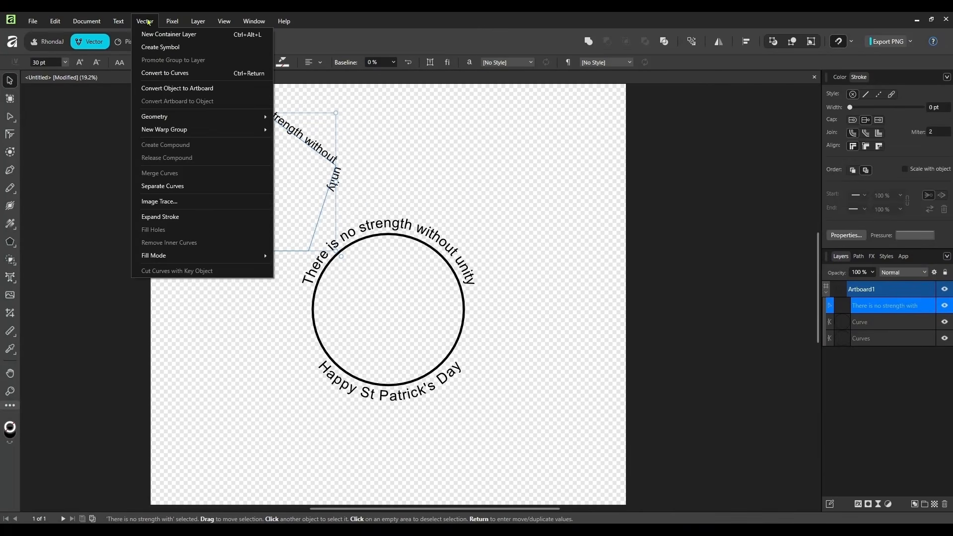
pyautogui.click(158, 76)
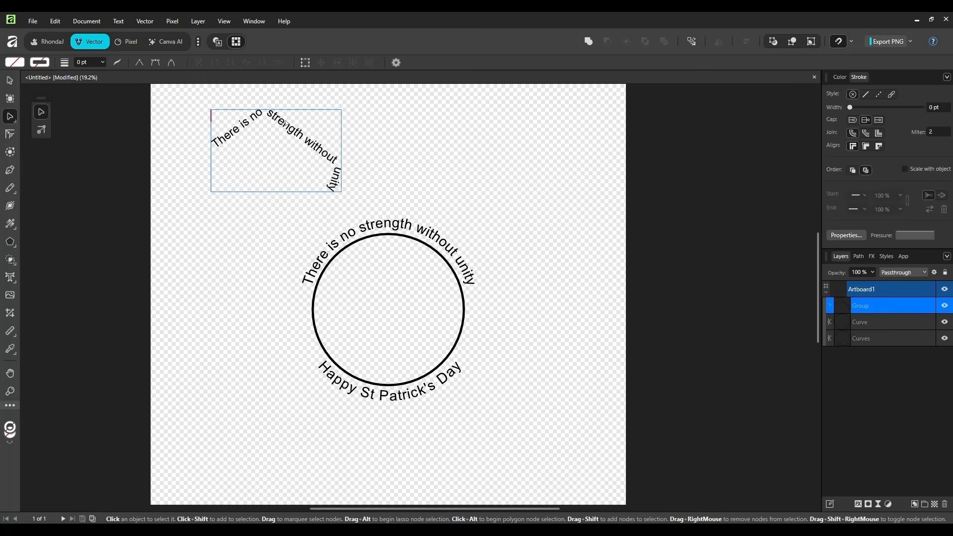
pyautogui.moveTo(192, 97); pyautogui.dragTo(376, 219)
pyautogui.click(588, 41)
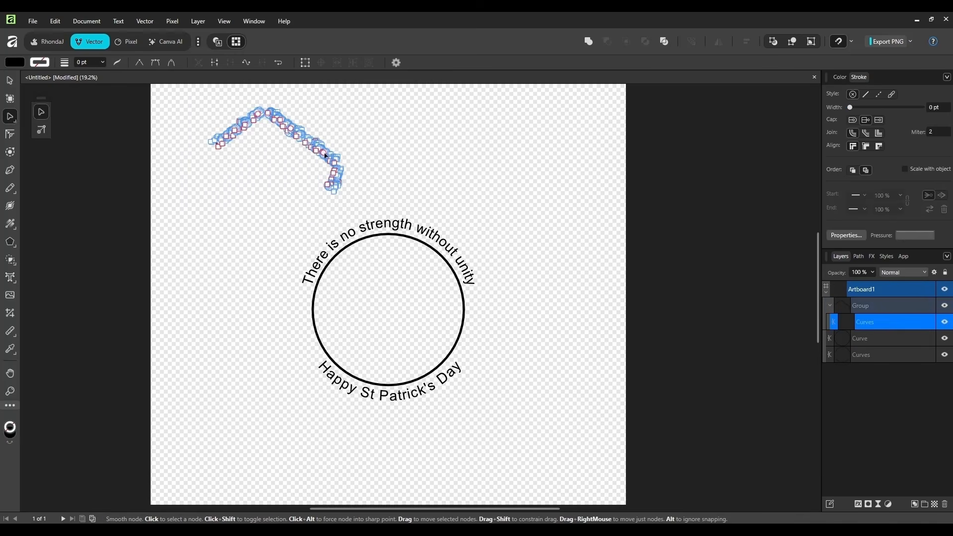
pyautogui.click(301, 181)
pyautogui.click(10, 80)
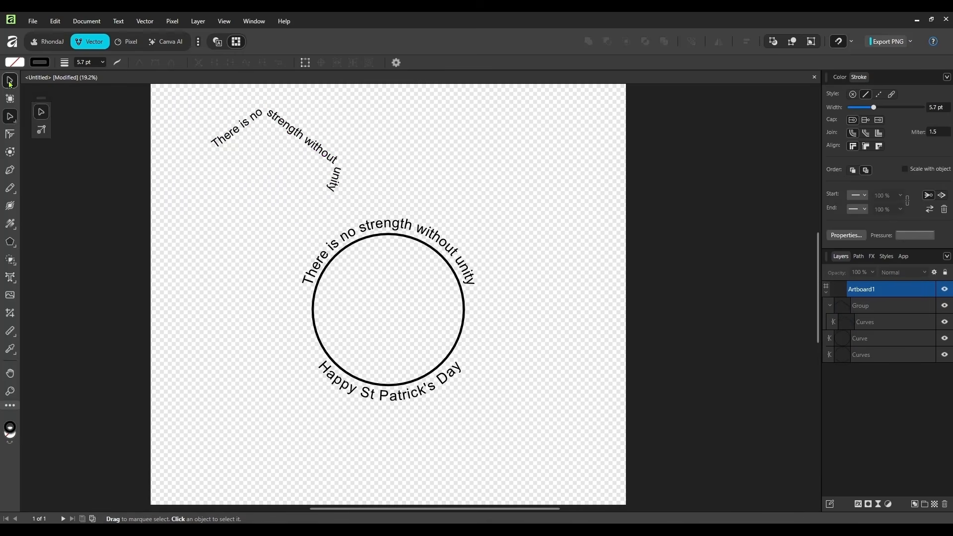
# Try moving and scaling down the converted pentagon sentence, and delete it from the artboard
pyautogui.moveTo(301, 140); pyautogui.dragTo(566, 140)
pyautogui.click(576, 214)
pyautogui.moveTo(598, 183); pyautogui.dragTo(263, 167)
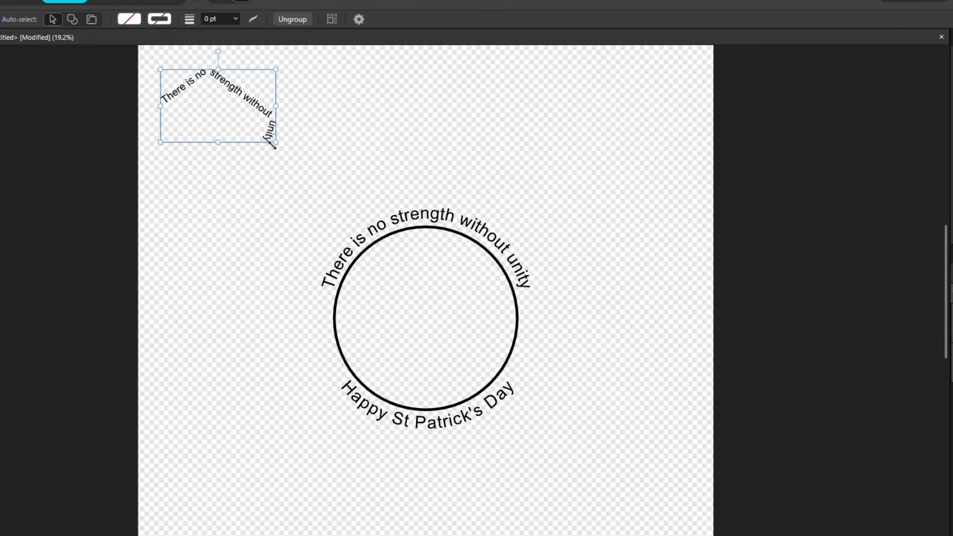
pyautogui.press('Delete')
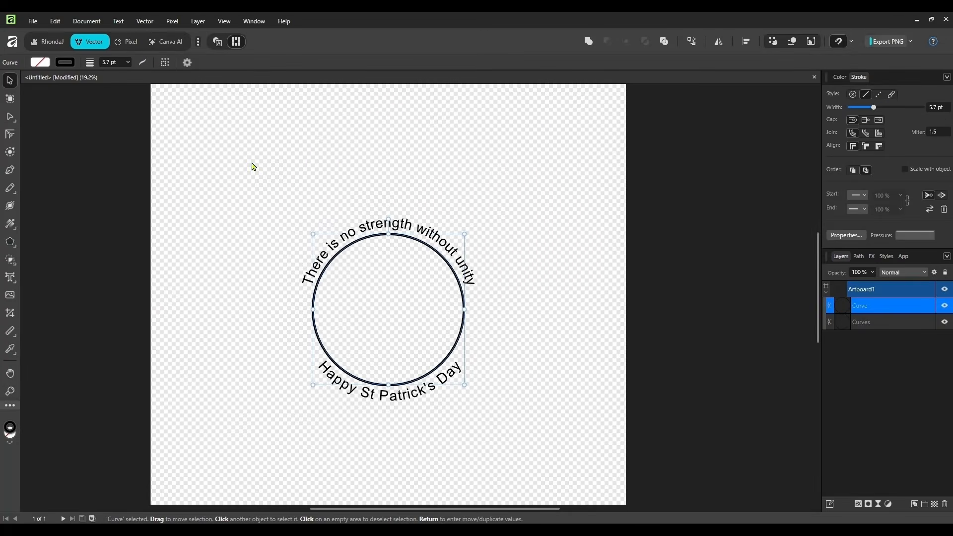
# Select the outlined circle with its curved sentences and move them together to the artboard's upper right
pyautogui.click(255, 167)
pyautogui.moveTo(236, 174); pyautogui.dragTo(514, 464)
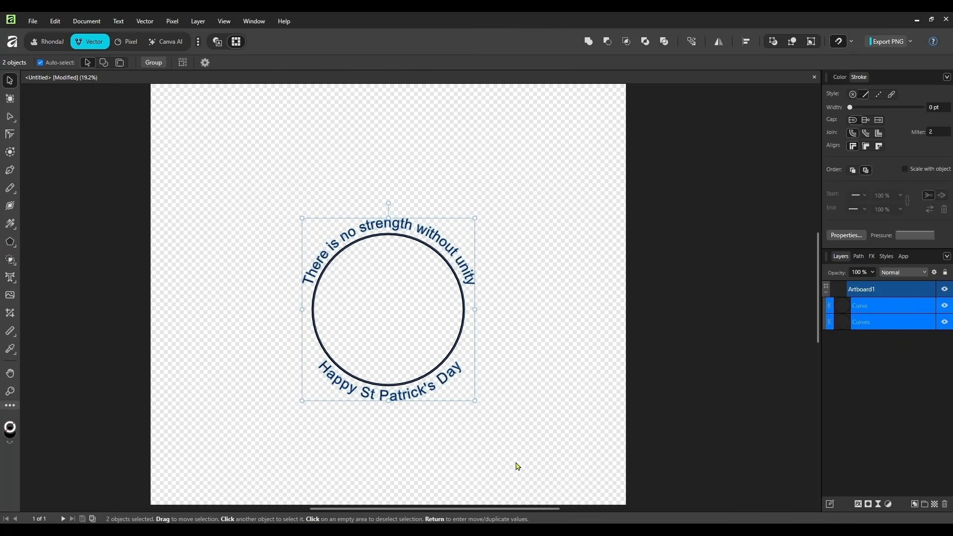
pyautogui.moveTo(433, 383); pyautogui.dragTo(553, 281)
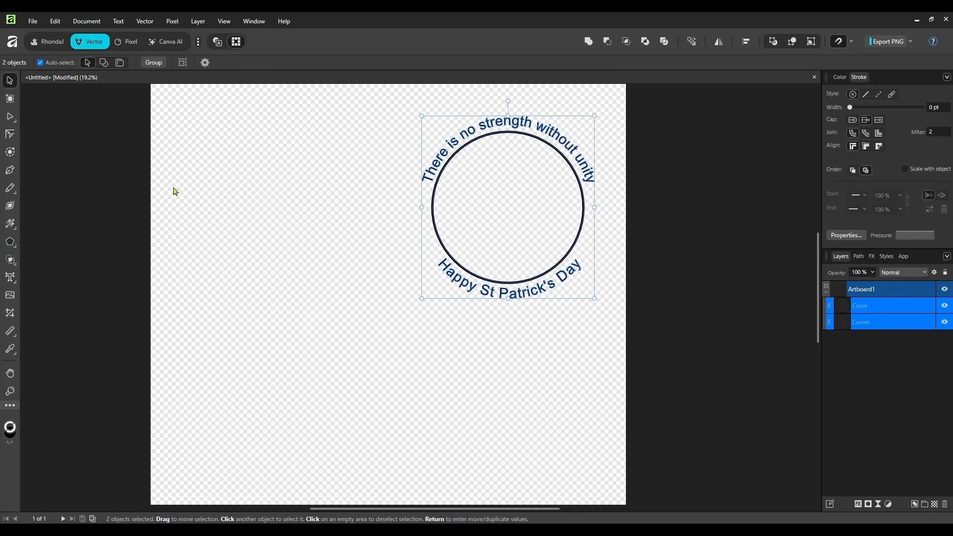
# Draw a freehand wavy line across the artboard's lower half and paste the copied sentence along it four times as path text
pyautogui.click(10, 188)
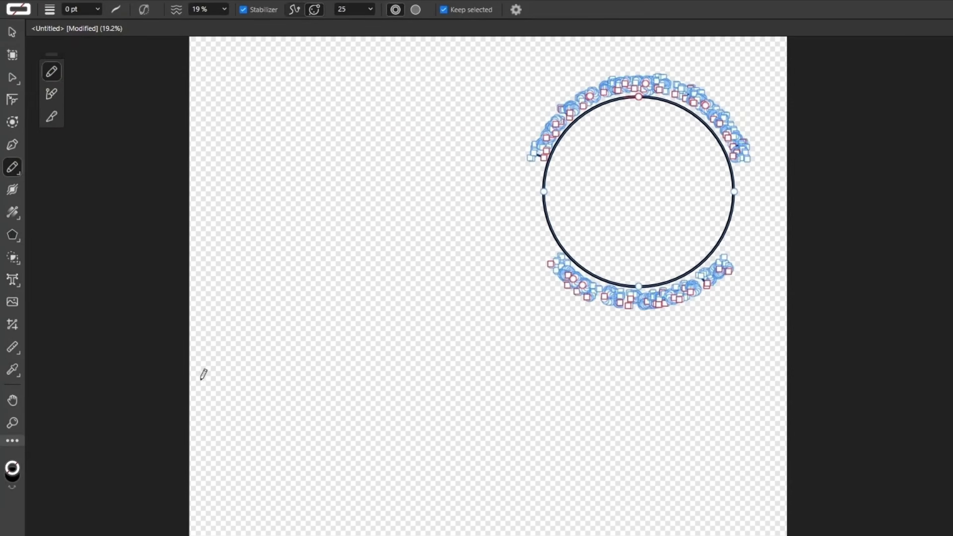
pyautogui.moveTo(201, 381)
pyautogui.mouseDown()
pyautogui.moveTo(374, 370)
pyautogui.moveTo(745, 313)
pyautogui.mouseUp()
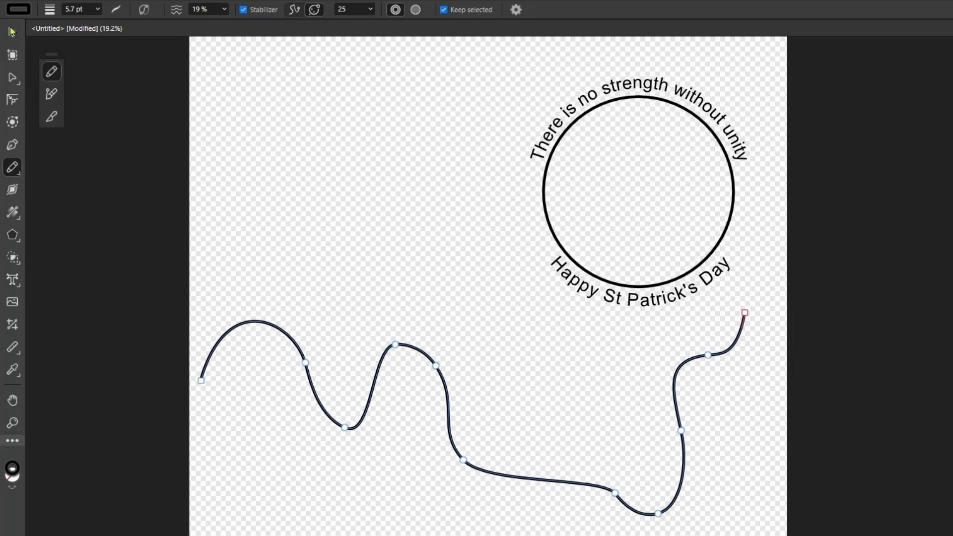
pyautogui.click(13, 278)
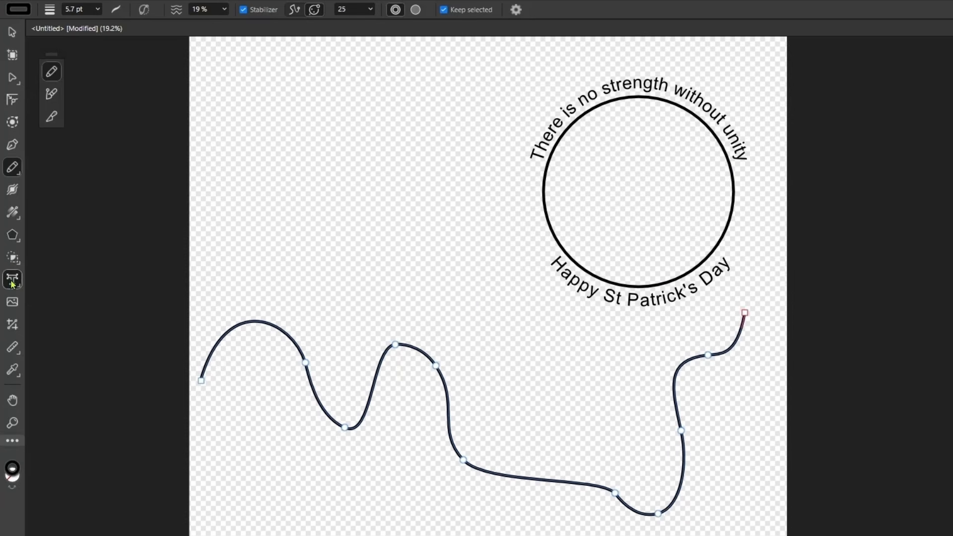
pyautogui.click(258, 322)
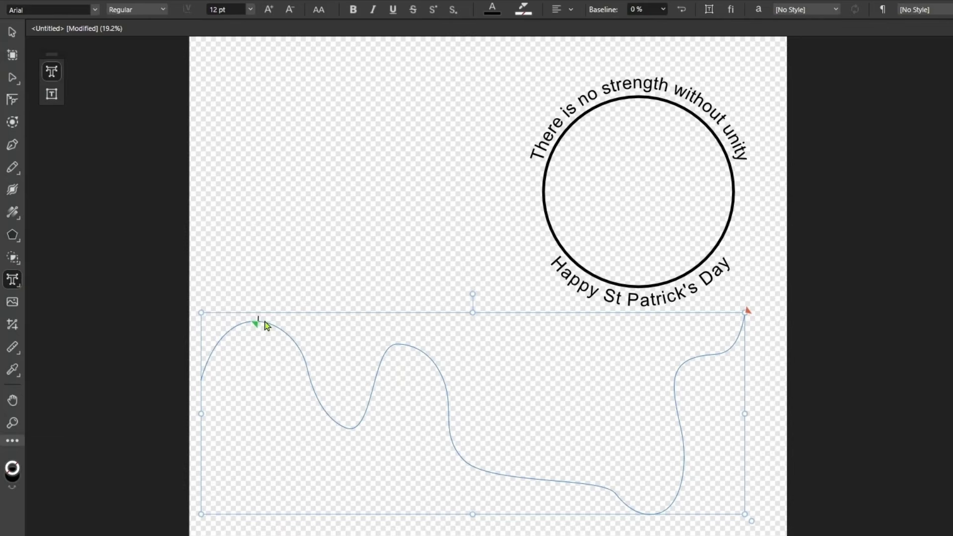
pyautogui.hotkey('ctrl', 'v')
pyautogui.hotkey('ctrl', 'v')
pyautogui.hotkey('ctrl', 'v')
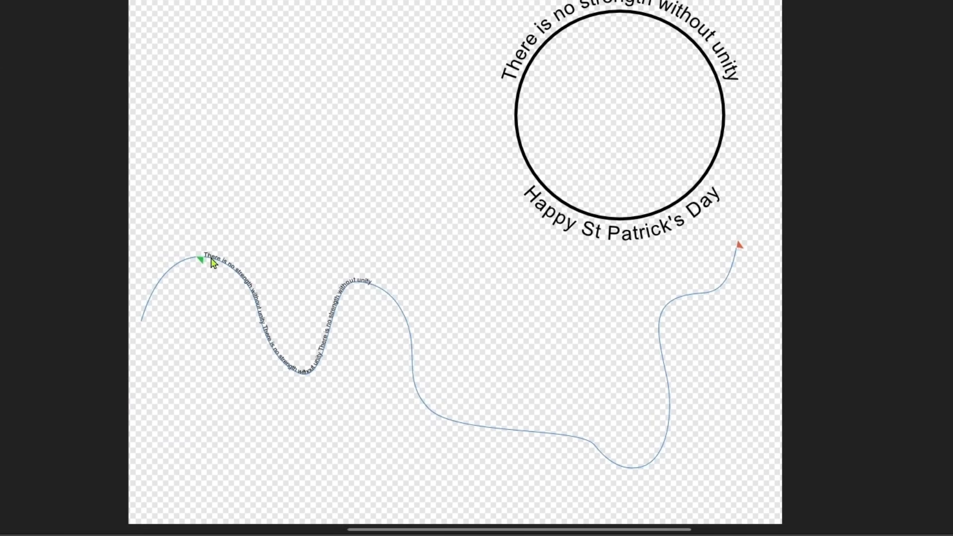
pyautogui.hotkey('ctrl', 'v')
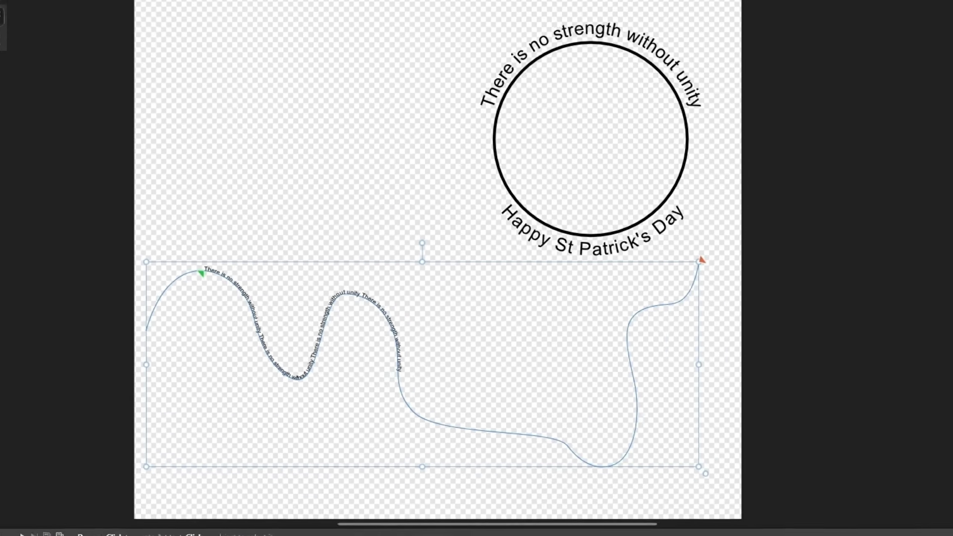
# Set the font size of all four sentences on the wavy path to 24 pt
pyautogui.click(9, 79)
pyautogui.doubleClick(228, 323)
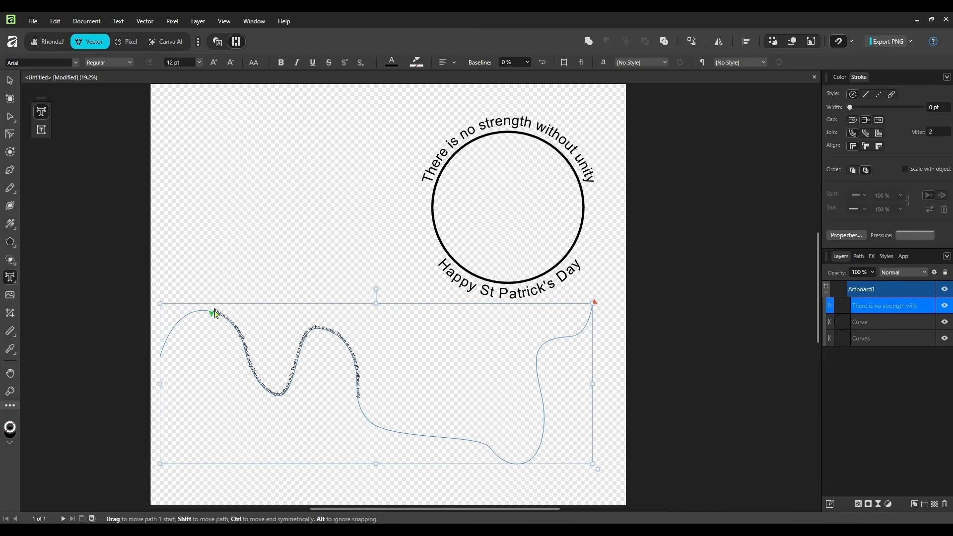
pyautogui.scroll(2, 217, 314)
pyautogui.moveTo(216, 314); pyautogui.dragTo(438, 445)
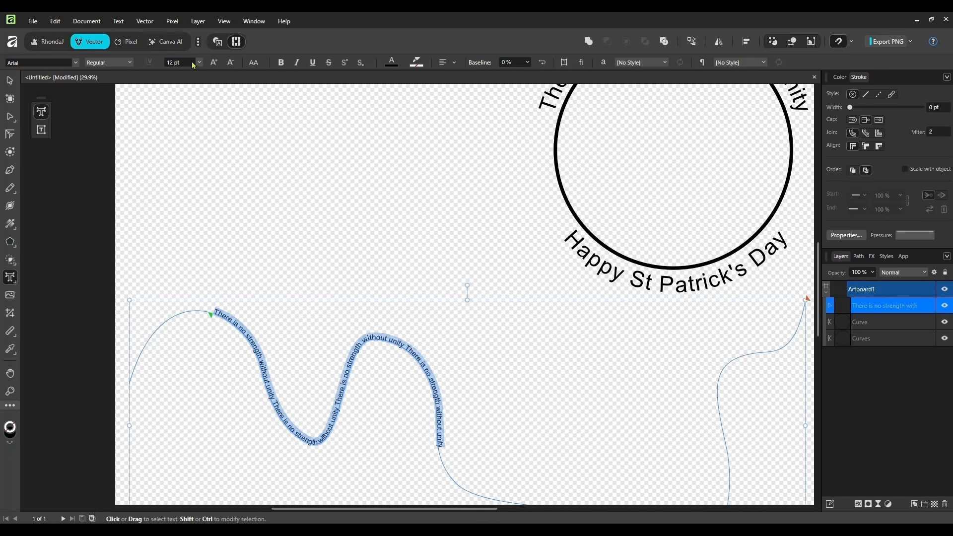
pyautogui.click(194, 64)
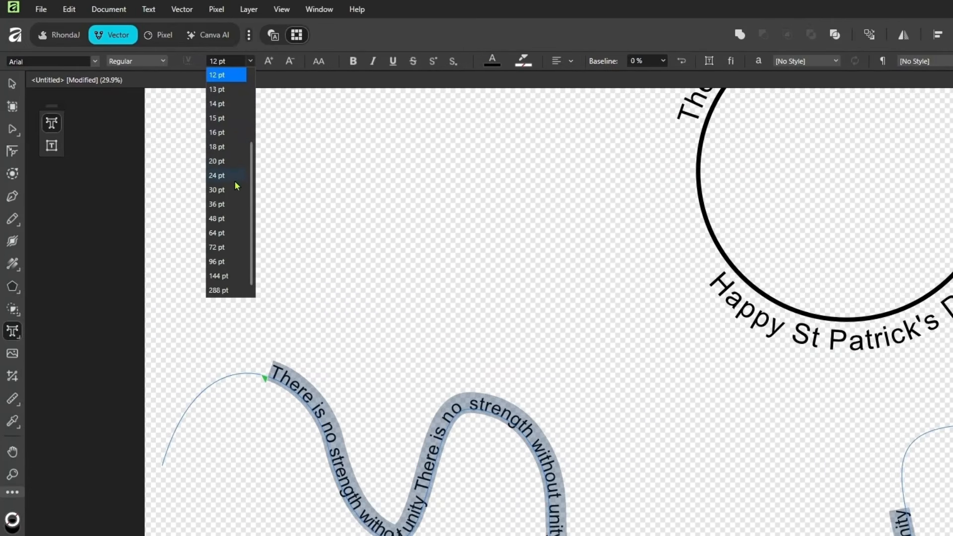
pyautogui.click(235, 180)
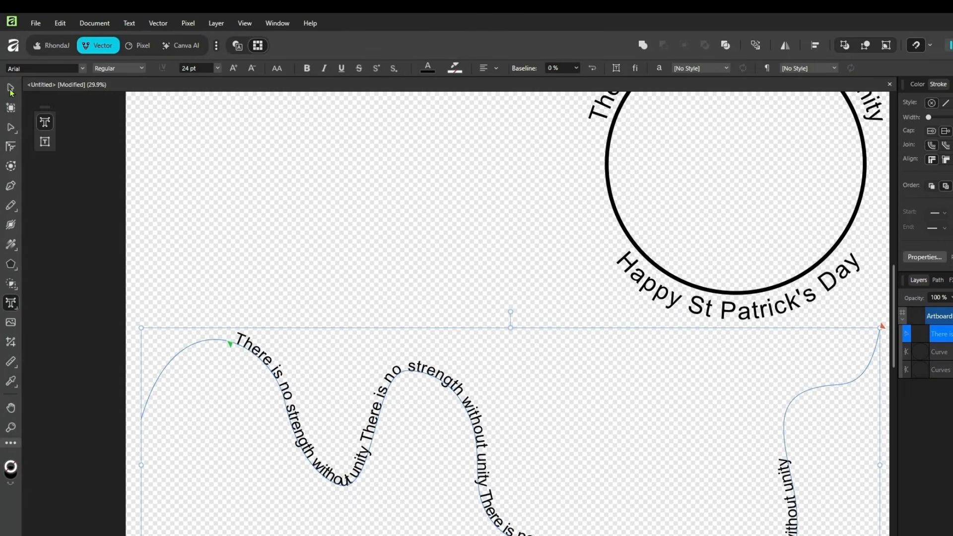
# Move the wavy path text slightly to the right and down, and deselect it
pyautogui.click(11, 89)
pyautogui.scroll(-2, 87, 215)
pyautogui.click(285, 356)
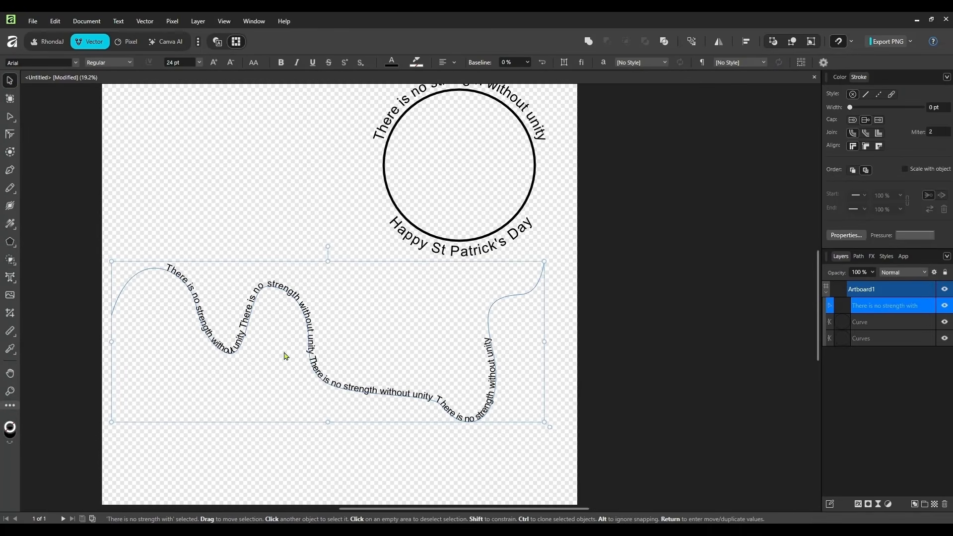
pyautogui.click(597, 346)
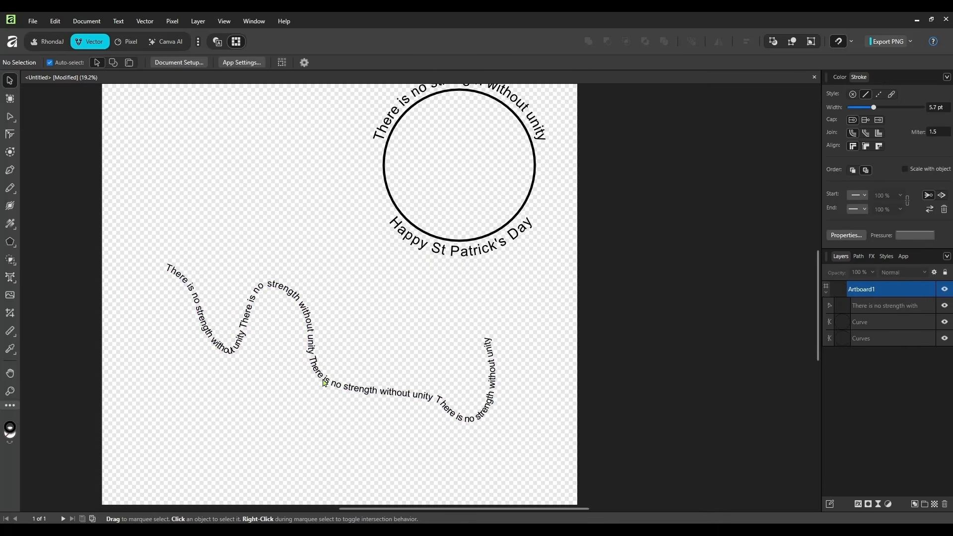
pyautogui.moveTo(324, 380)
pyautogui.mouseDown()
pyautogui.moveTo(299, 343)
pyautogui.moveTo(347, 388)
pyautogui.mouseUp()
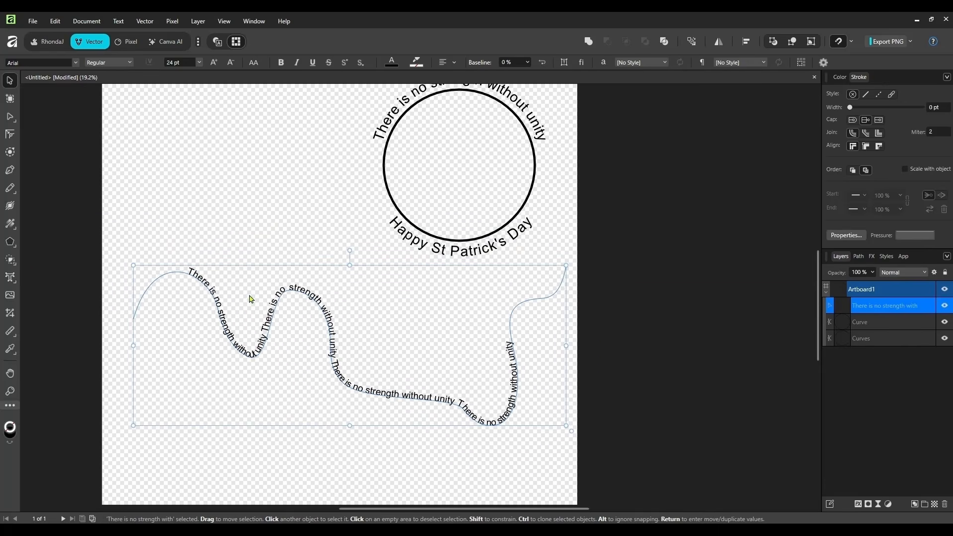
pyautogui.click(617, 360)
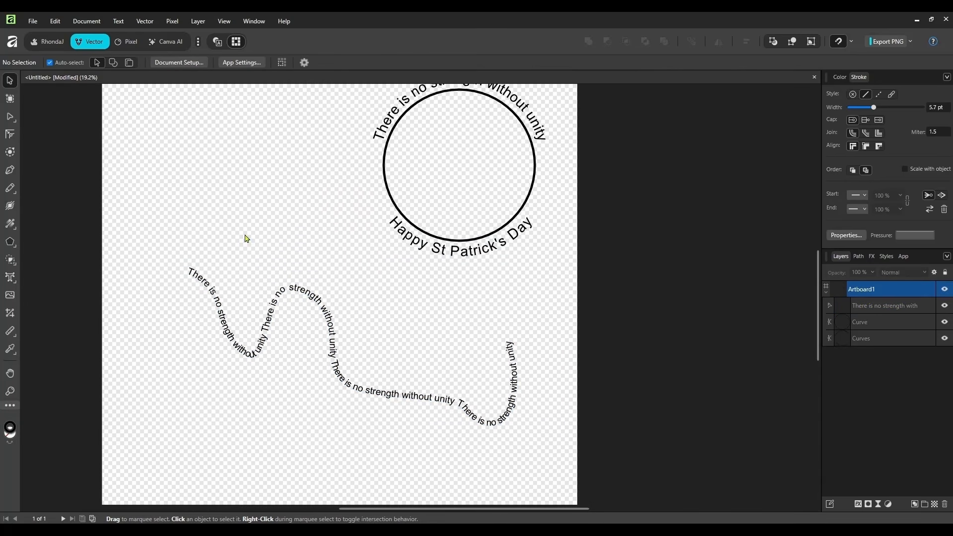
# Move the wavy text and the circle's curved sentences together down and left, and shift the wavy text alone further down the artboard
pyautogui.click(191, 273)
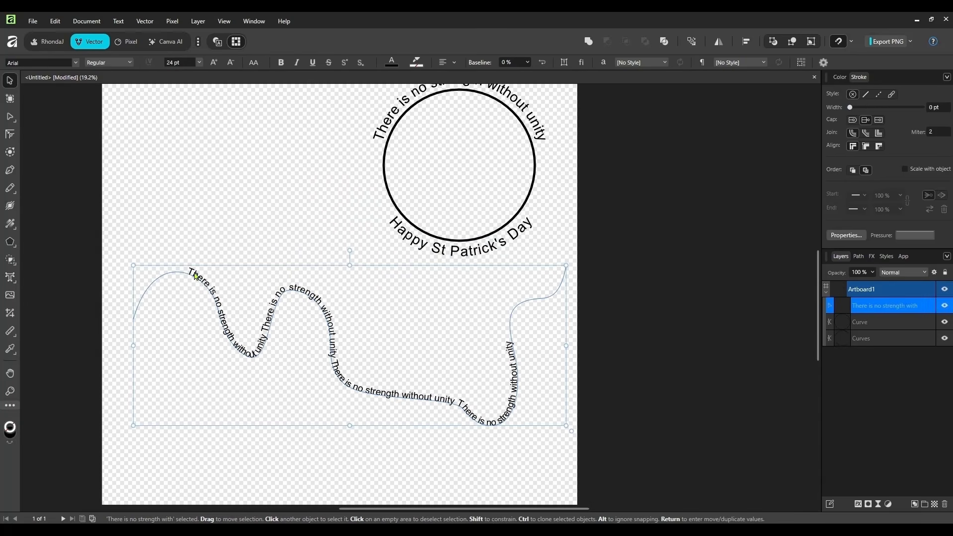
pyautogui.click(169, 252)
pyautogui.moveTo(166, 256); pyautogui.dragTo(440, 425)
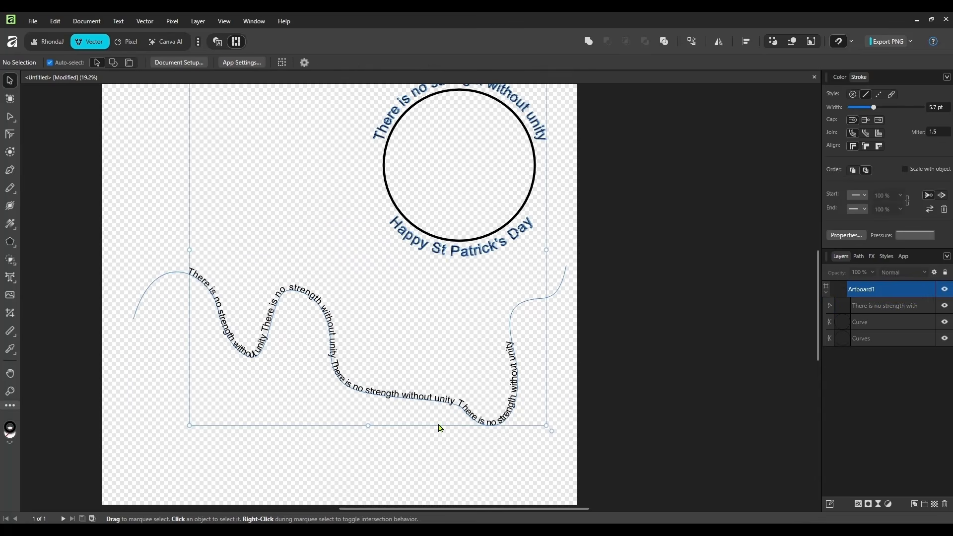
pyautogui.moveTo(388, 396); pyautogui.dragTo(373, 420)
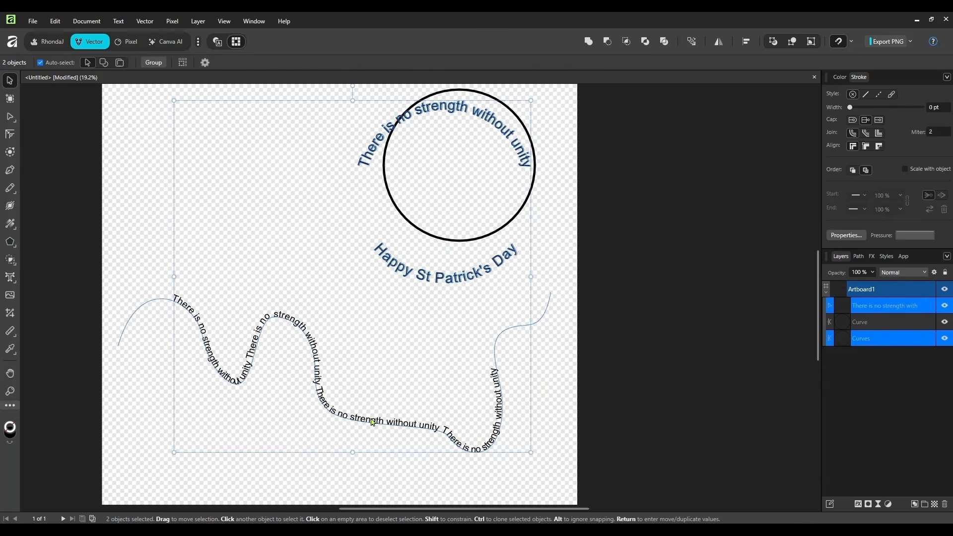
pyautogui.click(551, 366)
pyautogui.moveTo(500, 421); pyautogui.dragTo(498, 448)
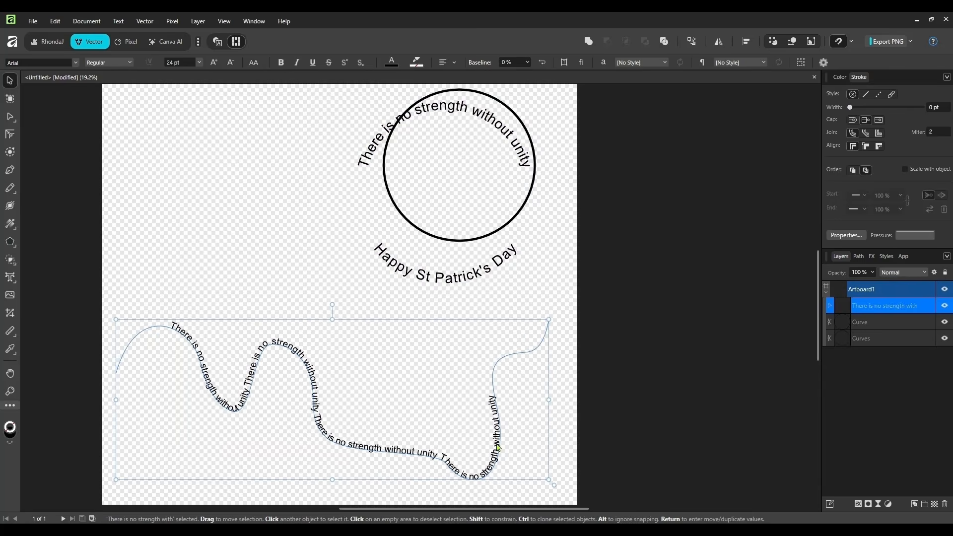
# Convert the wavy path text to curves and select the nodes of all its letters
pyautogui.click(130, 305)
pyautogui.moveTo(131, 310)
pyautogui.mouseDown()
pyautogui.moveTo(347, 432)
pyautogui.moveTo(506, 490)
pyautogui.moveTo(565, 499)
pyautogui.mouseUp()
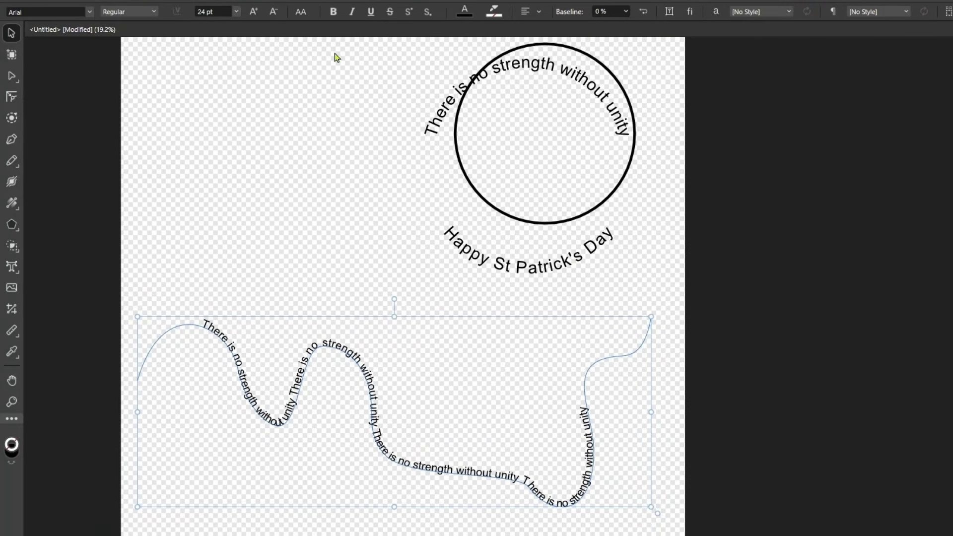
pyautogui.click(172, 0)
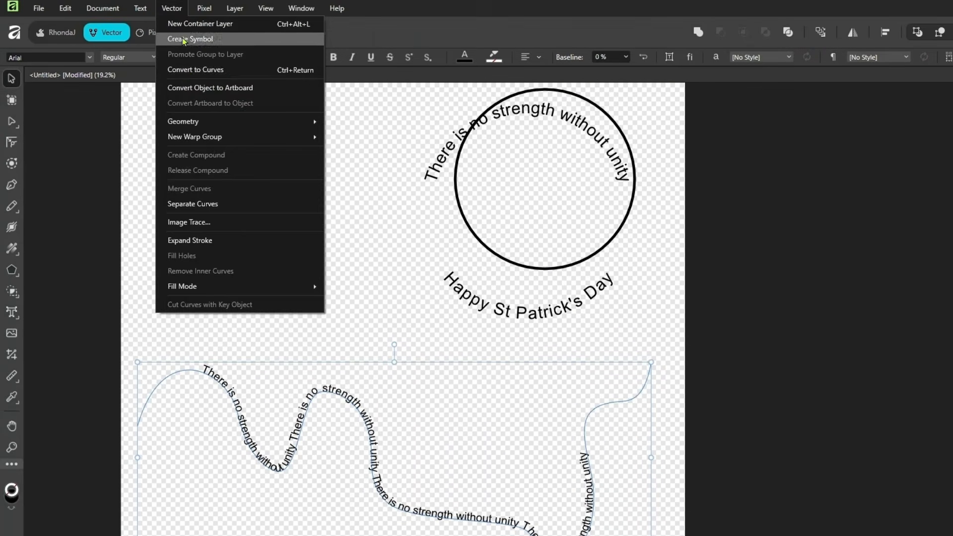
pyautogui.click(188, 30)
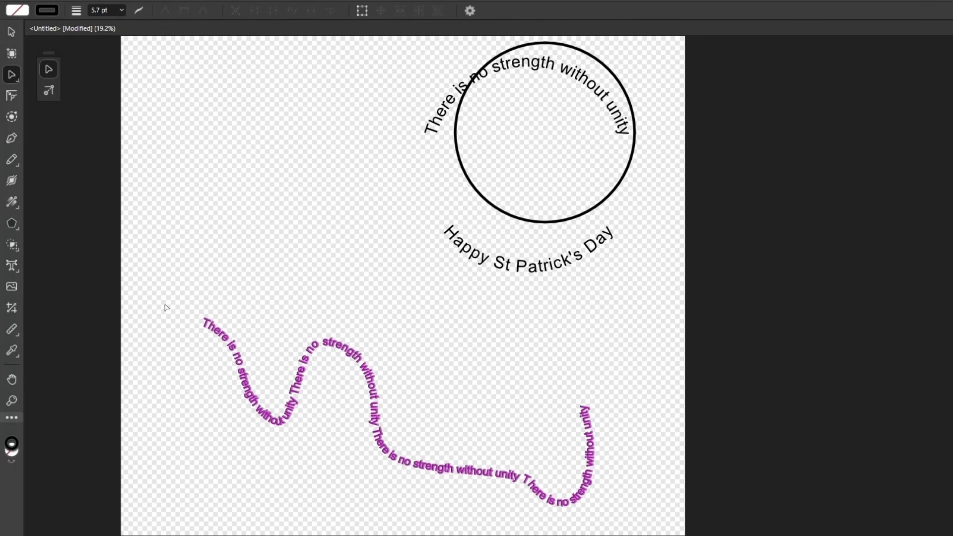
pyautogui.moveTo(169, 352); pyautogui.dragTo(450, 498)
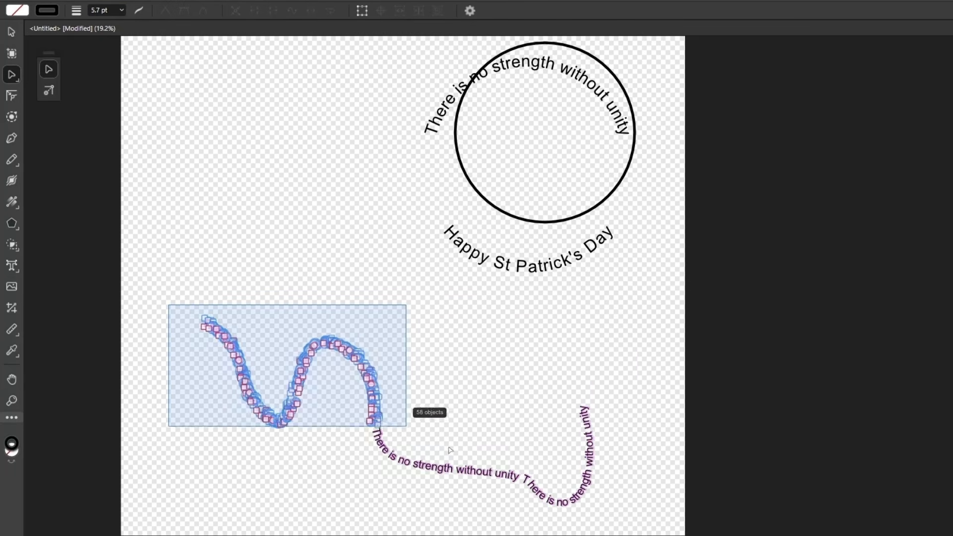
pyautogui.moveTo(450, 450)
pyautogui.mouseDown()
pyautogui.moveTo(635, 516)
pyautogui.moveTo(633, 525)
pyautogui.mouseUp()
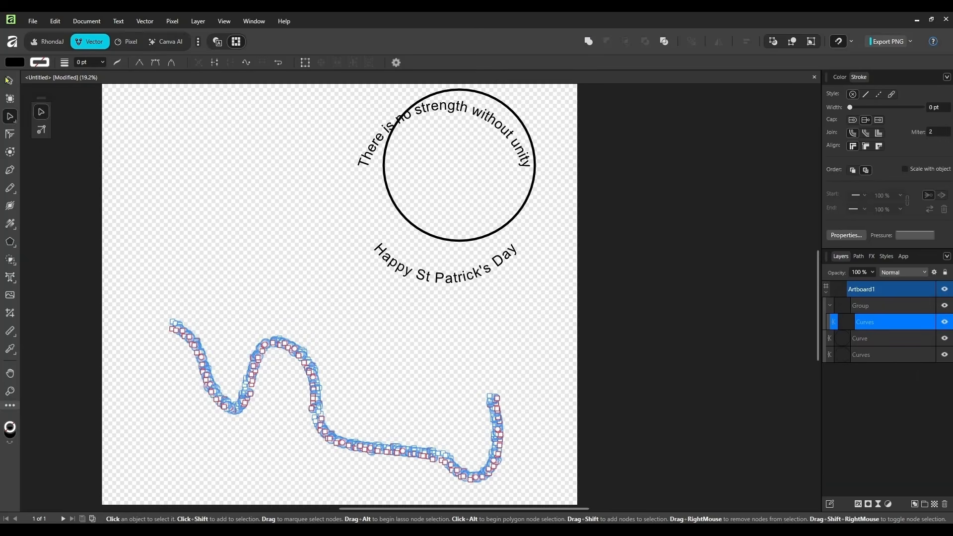
# Stretch the converted wavy text wider horizontally, reposition it across the artboard's lower half, and deselect it
pyautogui.click(12, 32)
pyautogui.moveTo(314, 392)
pyautogui.mouseDown()
pyautogui.moveTo(269, 312)
pyautogui.moveTo(298, 325)
pyautogui.mouseUp()
pyautogui.moveTo(319, 411)
pyautogui.mouseDown()
pyautogui.moveTo(313, 372)
pyautogui.moveTo(314, 407)
pyautogui.mouseUp()
pyautogui.moveTo(485, 329)
pyautogui.mouseDown()
pyautogui.moveTo(549, 329)
pyautogui.moveTo(338, 329)
pyautogui.moveTo(534, 329)
pyautogui.mouseUp()
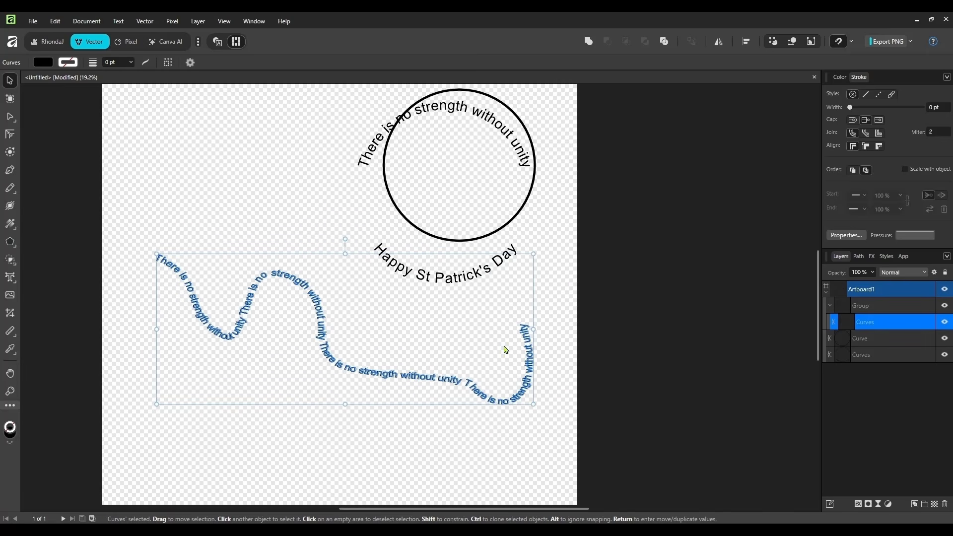
pyautogui.moveTo(361, 377)
pyautogui.mouseDown()
pyautogui.moveTo(339, 377)
pyautogui.moveTo(331, 443)
pyautogui.mouseUp()
pyautogui.click(351, 344)
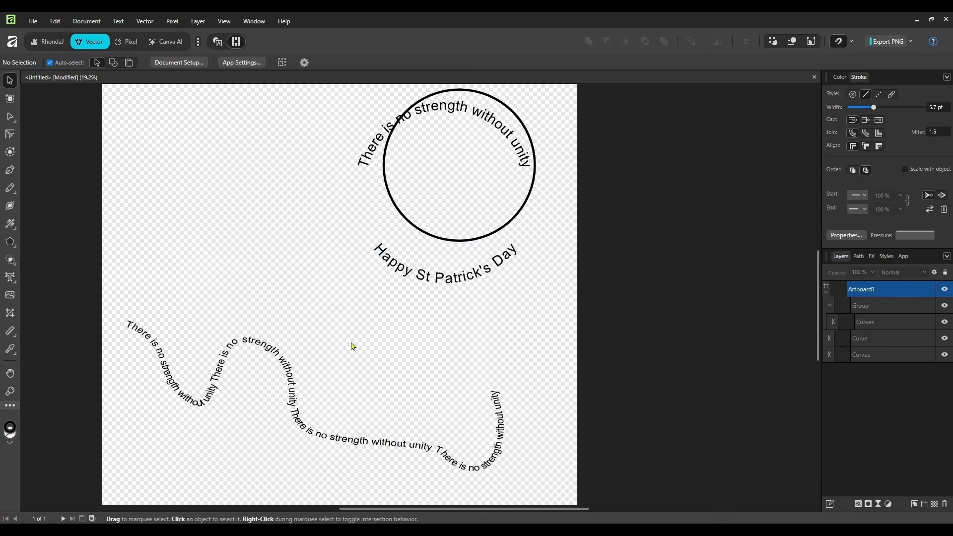
pyautogui.moveTo(498, 408); pyautogui.dragTo(523, 396)
pyautogui.click(570, 278)
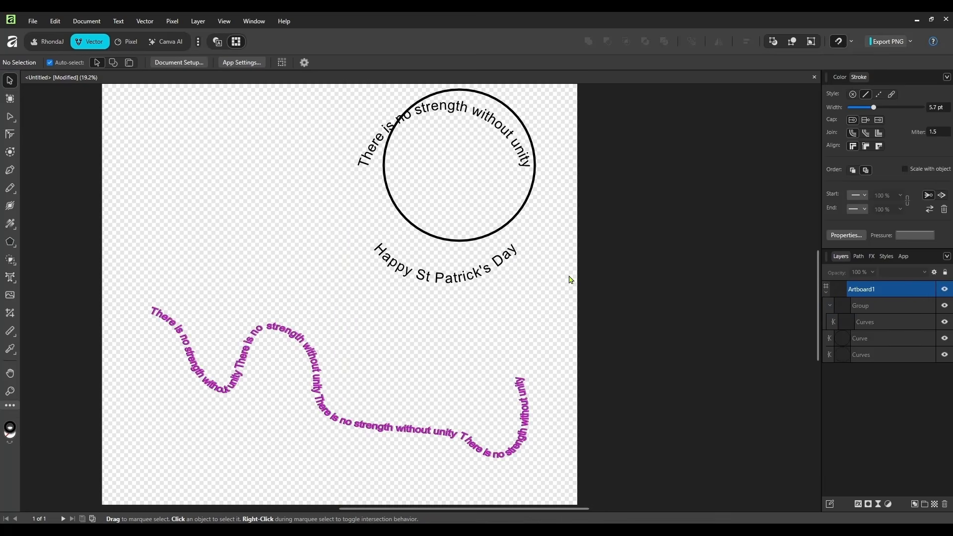